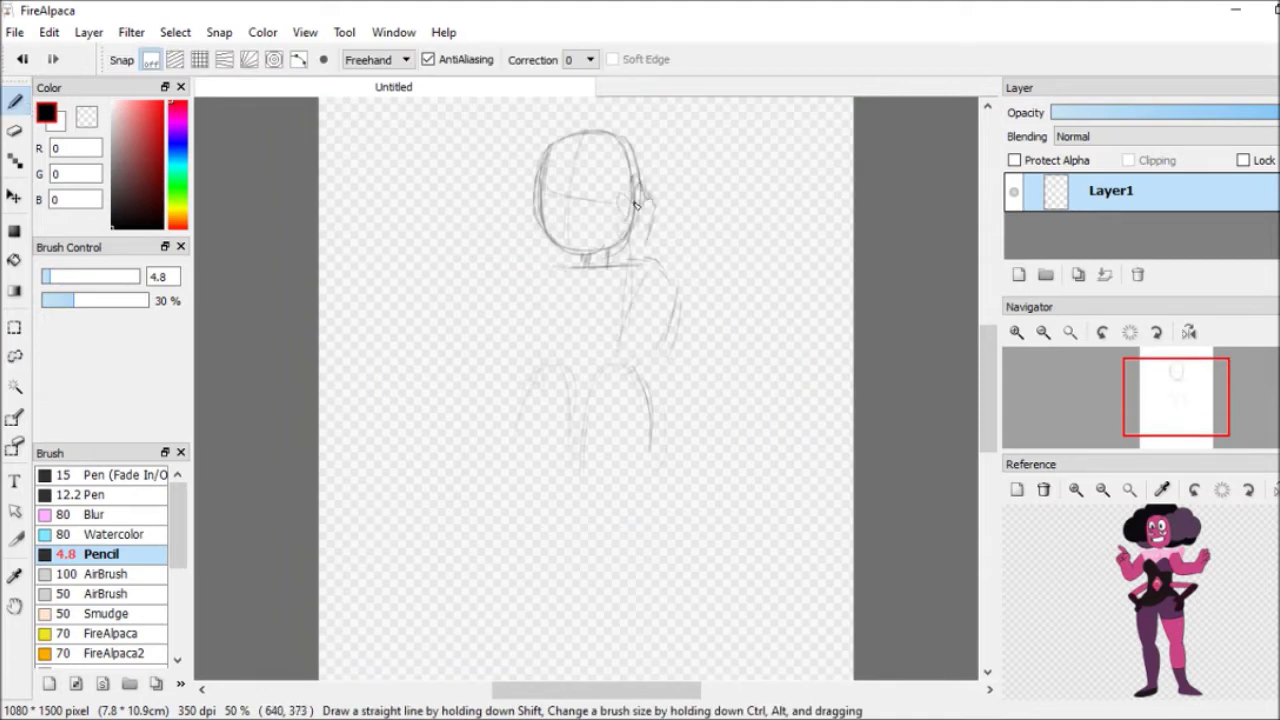
Sketch the raised arm beside the head, plus the propped side arms' hands and the ground line beneath them.
{"action": "left_click_drag", "start_coordinate": [648, 238], "coordinate": [646, 322]}
{"action": "left_click_drag", "start_coordinate": [634, 254], "coordinate": [614, 358]}
{"action": "left_click_drag", "start_coordinate": [678, 280], "coordinate": [662, 344]}
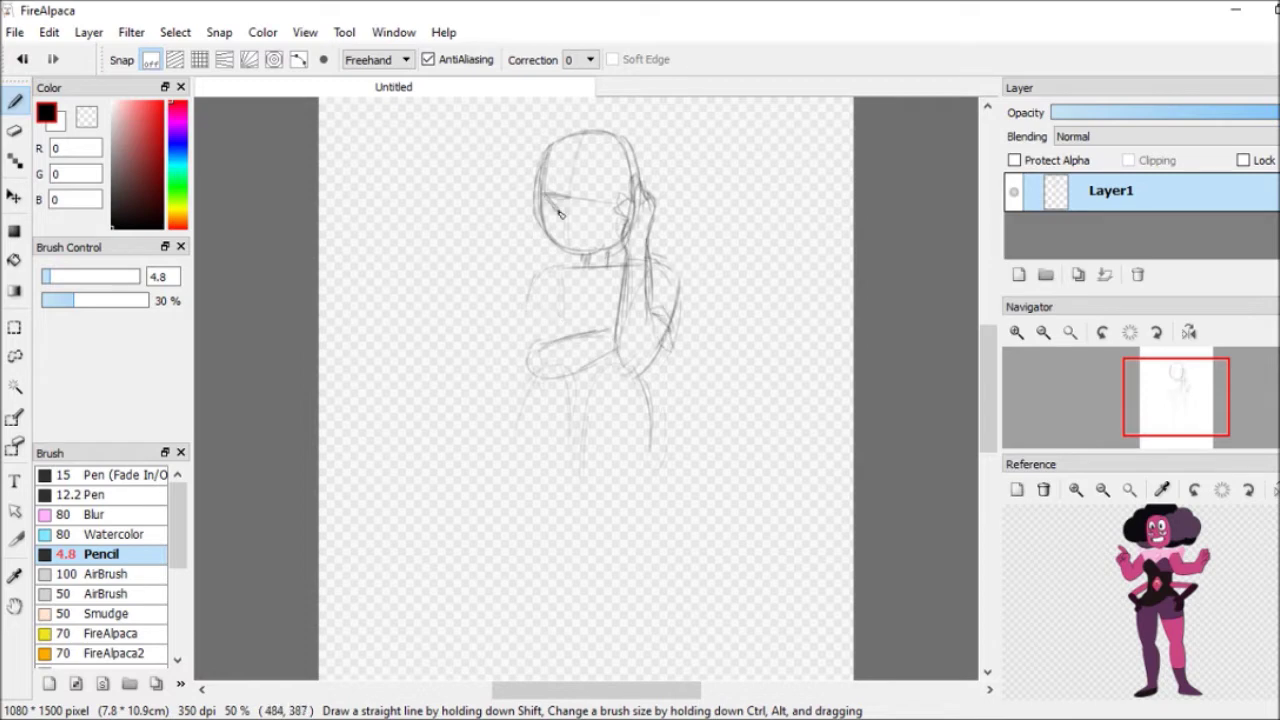
{"action": "left_click_drag", "start_coordinate": [474, 426], "coordinate": [432, 436]}
{"action": "left_click_drag", "start_coordinate": [785, 444], "coordinate": [362, 464]}
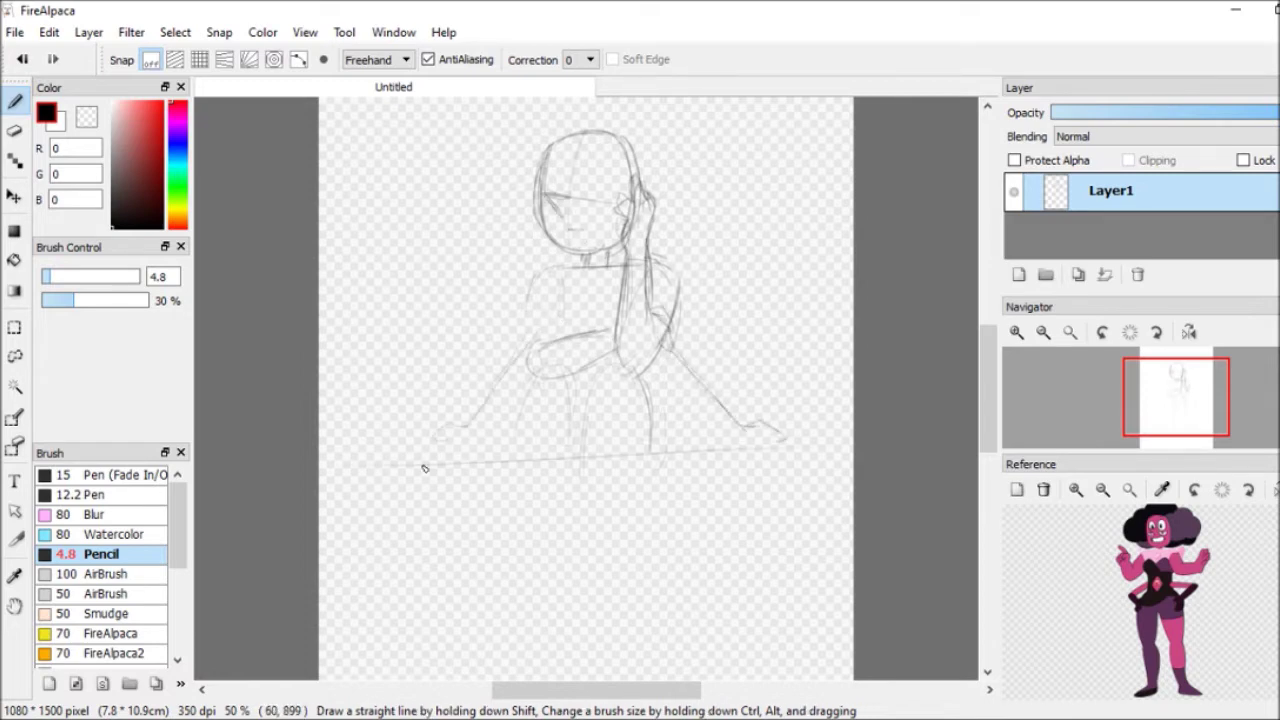
Lasso the lower limbs and ground line of the sketch and transform them to sit lower on the canvas.
{"action": "key", "text": "l"}
{"action": "left_click_drag", "start_coordinate": [499, 482], "coordinate": [600, 491]}
{"action": "key", "text": "ctrl+t"}
{"action": "mouse_move", "coordinate": [894, 474]}
{"action": "left_mouse_down"}
{"action": "mouse_move", "coordinate": [771, 431]}
{"action": "mouse_move", "coordinate": [731, 505]}
{"action": "left_mouse_up"}
{"action": "key", "text": "Return"}
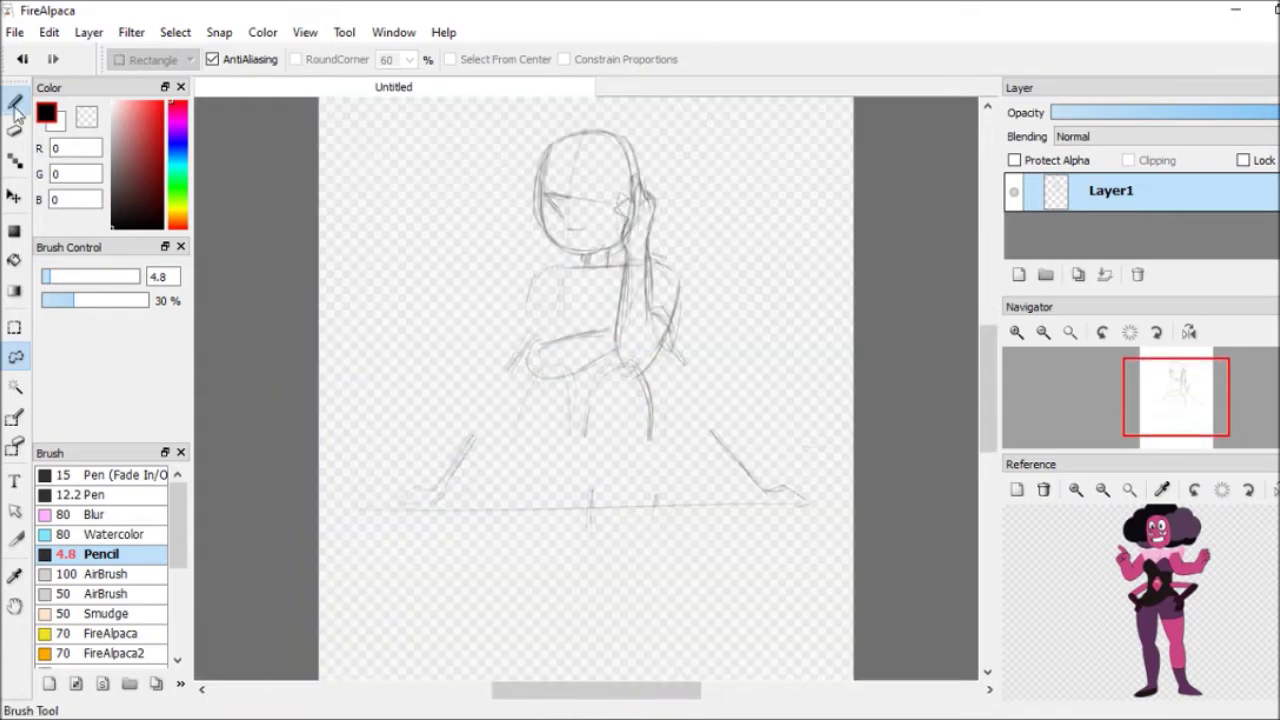
Sketch the bent legs, knees and feet between the propped side arms with the Pencil.
{"action": "key", "text": "b"}
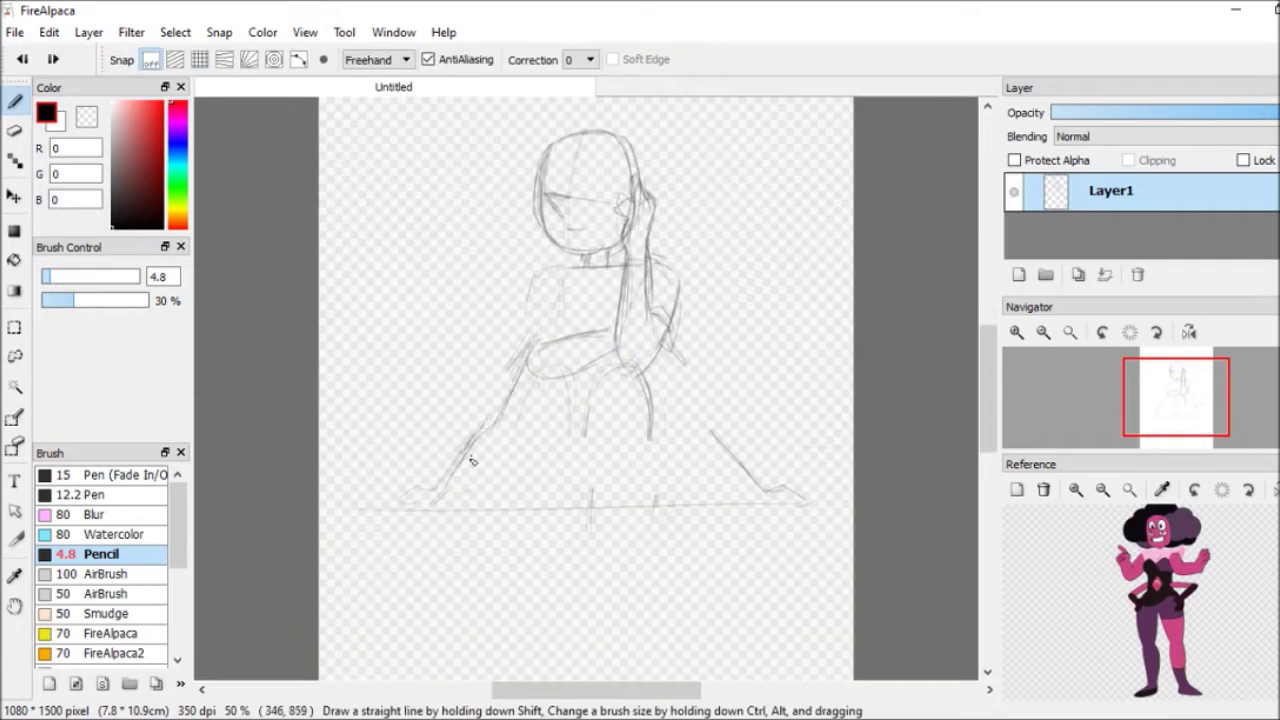
{"action": "left_click_drag", "start_coordinate": [662, 360], "coordinate": [650, 442]}
{"action": "left_click_drag", "start_coordinate": [530, 385], "coordinate": [580, 440]}
{"action": "left_click_drag", "start_coordinate": [528, 378], "coordinate": [515, 462]}
{"action": "left_click_drag", "start_coordinate": [606, 472], "coordinate": [640, 492]}
{"action": "left_click_drag", "start_coordinate": [648, 430], "coordinate": [634, 484]}
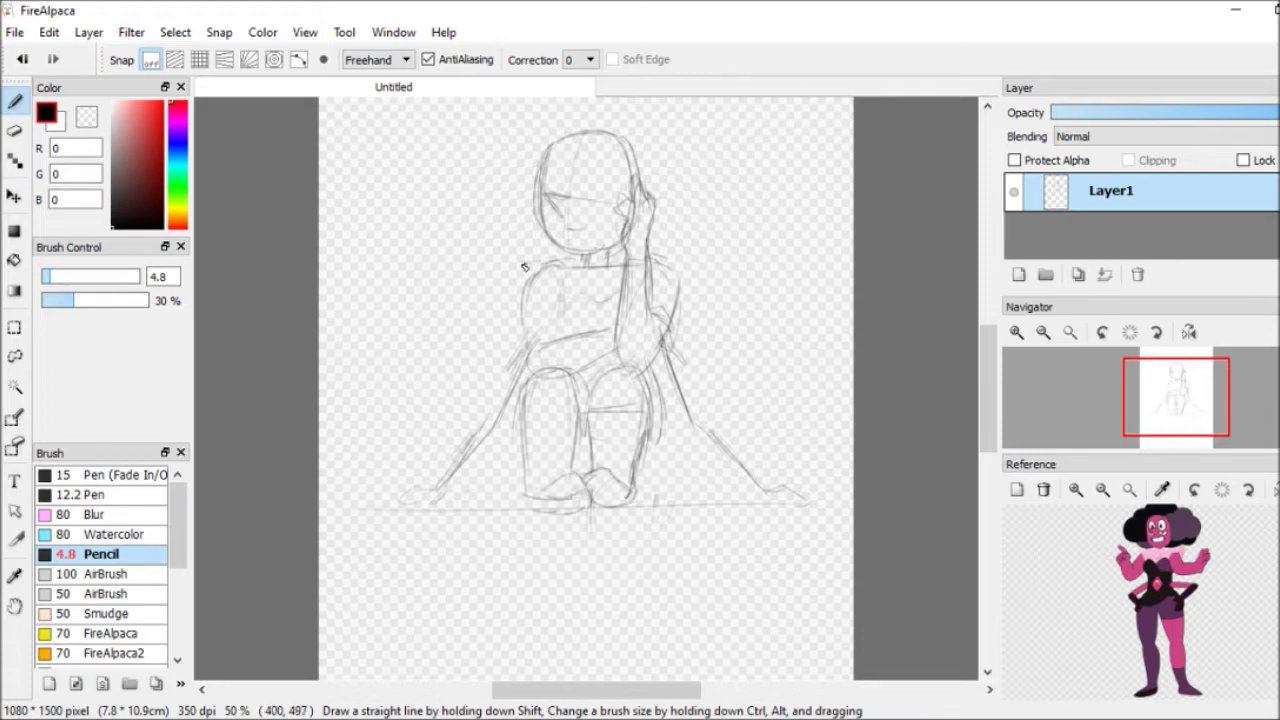
Stretch the lower body sketch downward with a free transform to lengthen the legs.
{"action": "key", "text": "ctrl+t"}
{"action": "left_click_drag", "start_coordinate": [735, 465], "coordinate": [743, 491]}
{"action": "key", "text": "Return"}
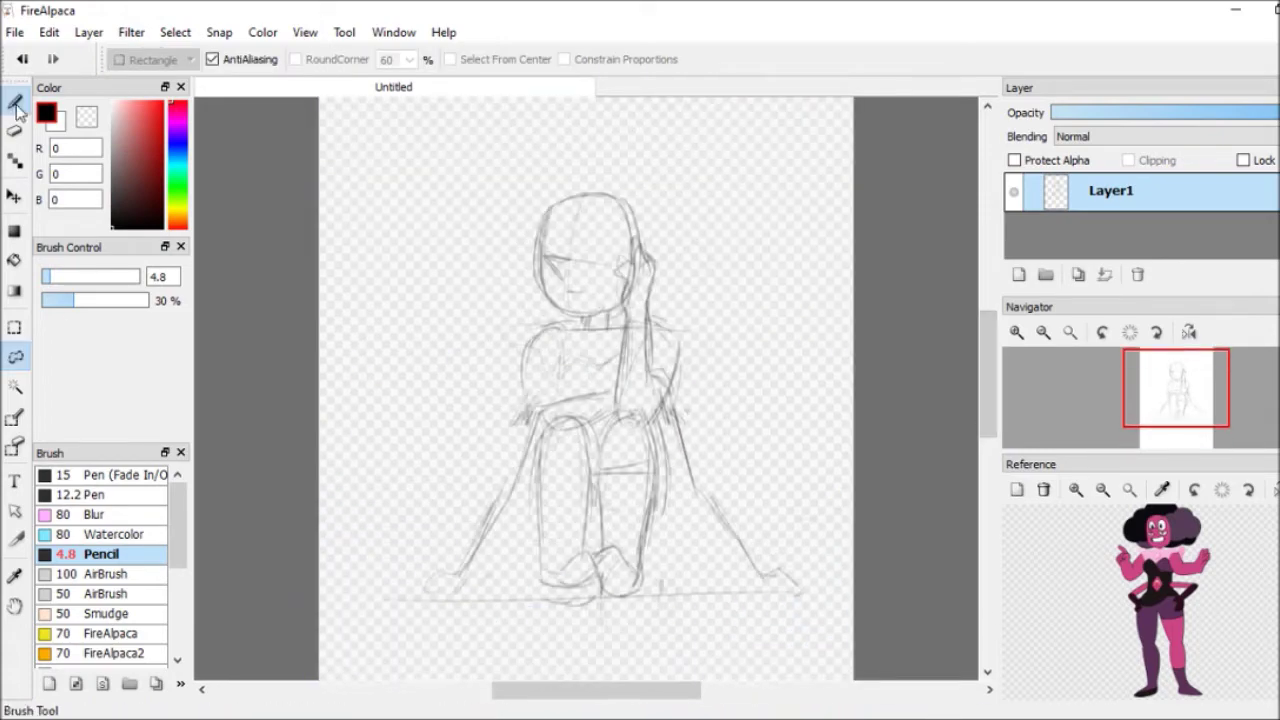
Sketch the pupil of the large eye and the curly hair outline around the head with the Pencil.
{"action": "left_click", "coordinate": [15, 103]}
{"action": "scroll", "coordinate": [576, 331], "scroll_direction": "up", "scroll_amount": 2}
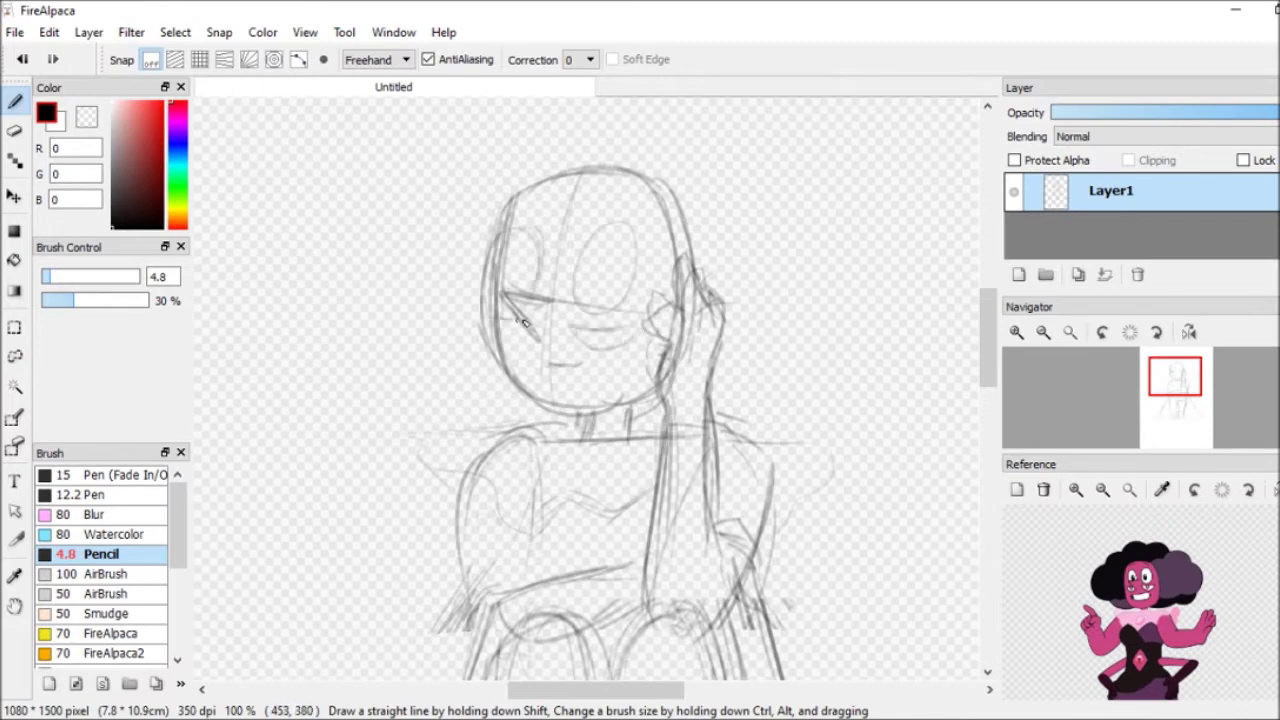
{"action": "left_click_drag", "start_coordinate": [624, 228], "coordinate": [611, 271]}
{"action": "mouse_move", "coordinate": [495, 118]}
{"action": "left_mouse_down"}
{"action": "mouse_move", "coordinate": [386, 366]}
{"action": "mouse_move", "coordinate": [849, 334]}
{"action": "mouse_move", "coordinate": [470, 410]}
{"action": "left_mouse_up"}
{"action": "scroll", "coordinate": [603, 225], "scroll_direction": "up", "scroll_amount": 1}
{"action": "left_click_drag", "start_coordinate": [987, 330], "coordinate": [988, 392]}
Rotate the sketched left propped arm to a new angle with a free transform.
{"action": "scroll", "coordinate": [1001, 395], "scroll_direction": "down", "scroll_amount": 3}
{"action": "left_click", "coordinate": [1016, 332]}
{"action": "scroll", "coordinate": [1051, 340], "scroll_direction": "down", "scroll_amount": 2}
{"action": "key", "text": "ctrl+t"}
{"action": "left_click_drag", "start_coordinate": [419, 301], "coordinate": [523, 466]}
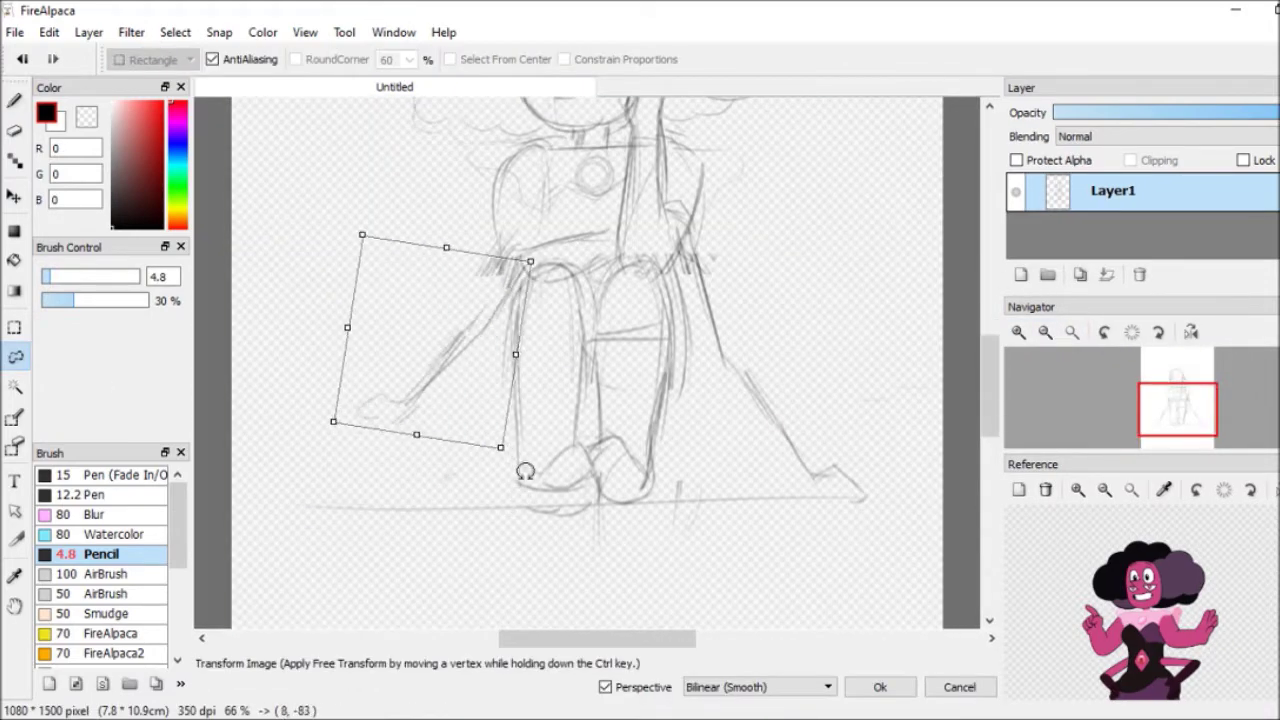
{"action": "key", "text": "Return"}
Sketch the lower forearms wrapping across both legs below the knees and adjust them with a free transform.
{"action": "left_click", "coordinate": [15, 97]}
{"action": "mouse_move", "coordinate": [490, 360]}
{"action": "left_mouse_down"}
{"action": "mouse_move", "coordinate": [708, 343]}
{"action": "mouse_move", "coordinate": [500, 364]}
{"action": "mouse_move", "coordinate": [570, 370]}
{"action": "mouse_move", "coordinate": [692, 344]}
{"action": "left_mouse_up"}
{"action": "key", "text": "ctrl+t"}
{"action": "left_click_drag", "start_coordinate": [500, 329], "coordinate": [700, 329]}
{"action": "key", "text": "Return"}
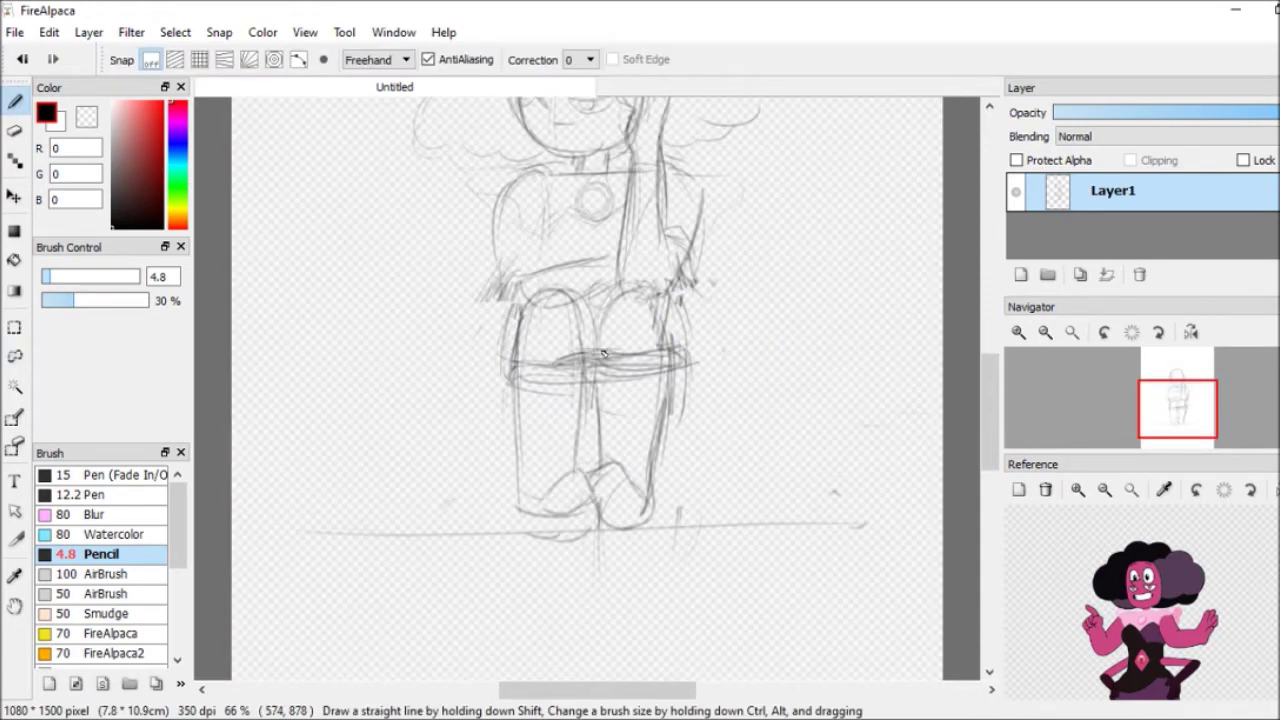
{"action": "left_click_drag", "start_coordinate": [569, 364], "coordinate": [505, 366]}
Lasso the legs, adjust their placement with a free transform, and erase stray sketch lines above the knees.
{"action": "scroll", "coordinate": [545, 355], "scroll_direction": "up", "scroll_amount": 3}
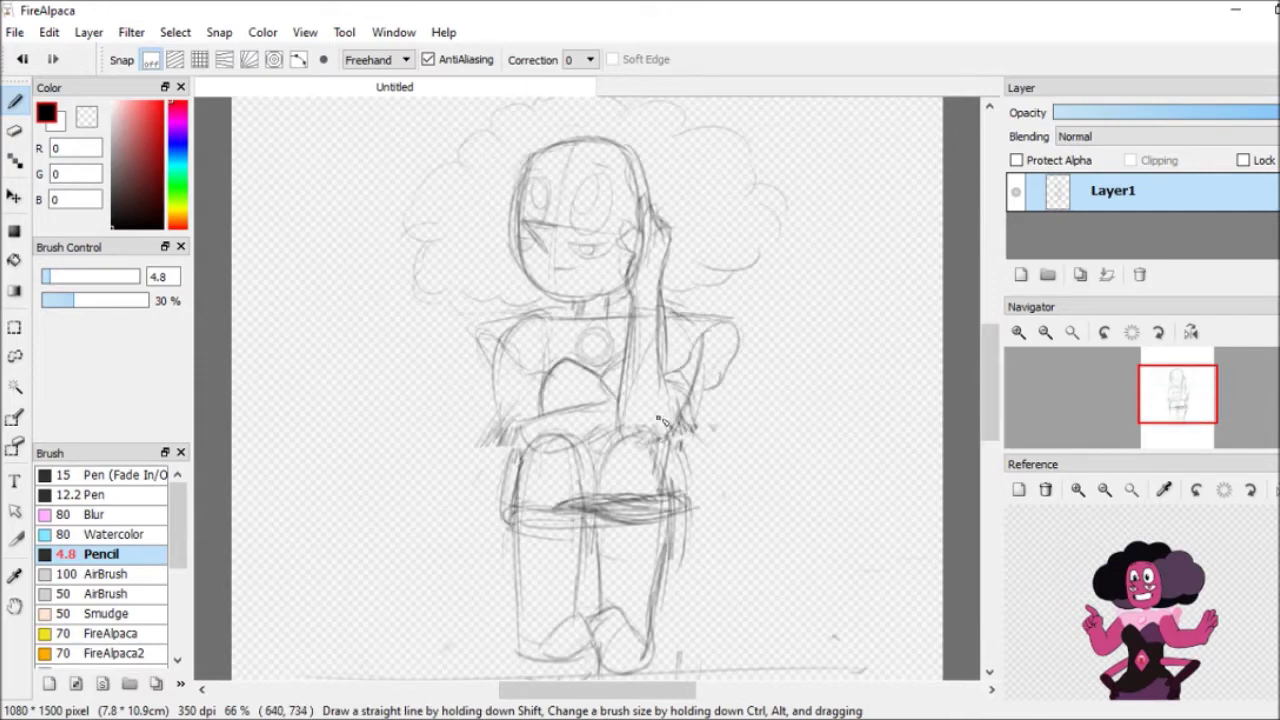
{"action": "left_click", "coordinate": [14, 357]}
{"action": "left_click_drag", "start_coordinate": [700, 430], "coordinate": [729, 529]}
{"action": "key", "text": "ctrl+t"}
{"action": "scroll", "coordinate": [729, 529], "scroll_direction": "down", "scroll_amount": 1}
{"action": "key", "text": "Return"}
{"action": "left_click", "coordinate": [15, 130]}
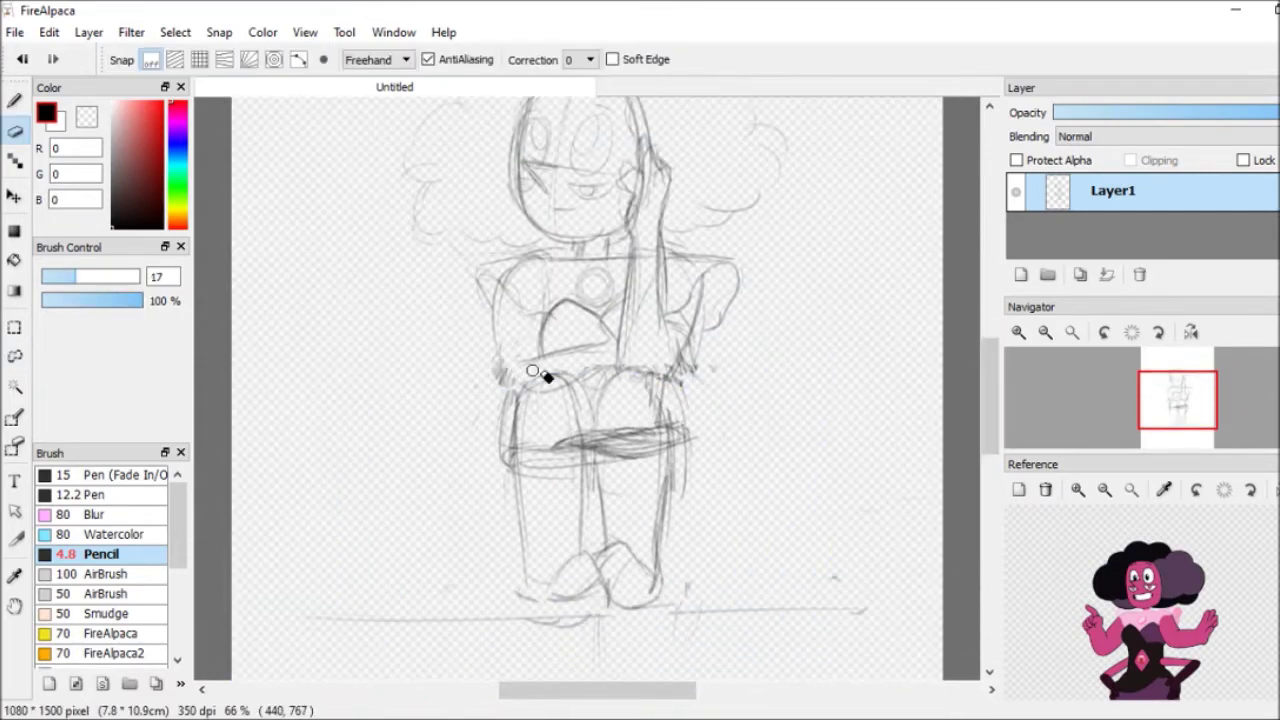
Redraw the lower legs and feet in Pencil, erasing the old foot shapes.
{"action": "key", "text": "b"}
{"action": "left_click_drag", "start_coordinate": [596, 592], "coordinate": [532, 600]}
{"action": "mouse_move", "coordinate": [604, 466]}
{"action": "left_mouse_down"}
{"action": "mouse_move", "coordinate": [556, 618]}
{"action": "mouse_move", "coordinate": [601, 562]}
{"action": "left_mouse_up"}
{"action": "mouse_move", "coordinate": [661, 506]}
{"action": "left_mouse_down"}
{"action": "mouse_move", "coordinate": [649, 601]}
{"action": "mouse_move", "coordinate": [640, 543]}
{"action": "mouse_move", "coordinate": [600, 585]}
{"action": "left_mouse_up"}
{"action": "key", "text": "e"}
{"action": "key", "text": "b"}
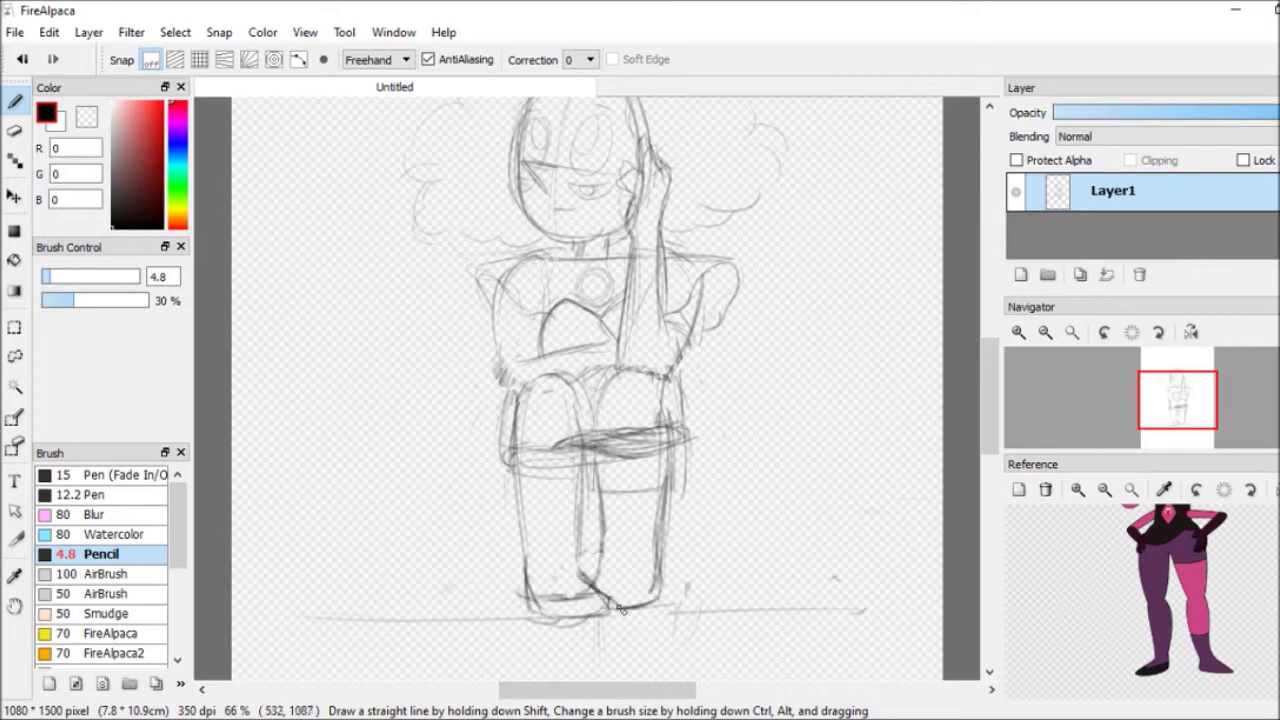
Add a new layer for the line art and ink the right leg's outline with the Pen at size 2.9.
{"action": "left_click", "coordinate": [1021, 274]}
{"action": "left_click", "coordinate": [95, 494]}
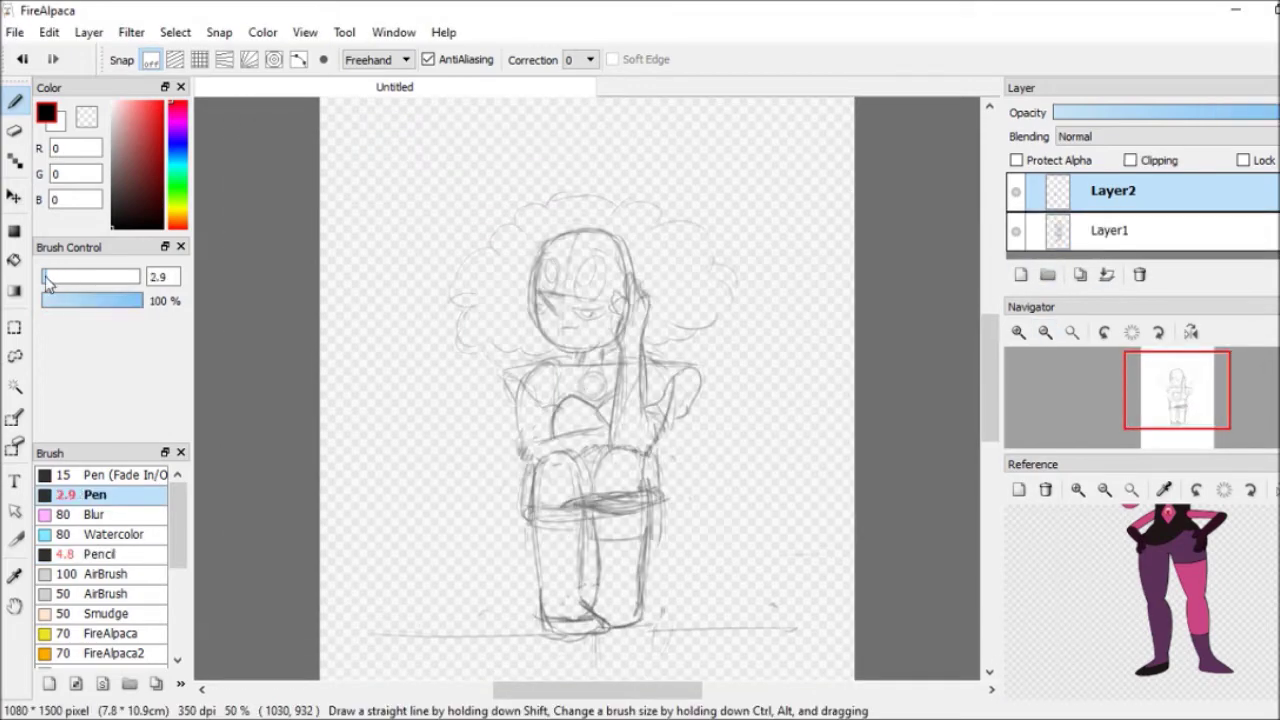
{"action": "scroll", "coordinate": [1000, 425], "scroll_direction": "up", "scroll_amount": 3}
{"action": "scroll", "coordinate": [1000, 425], "scroll_direction": "down", "scroll_amount": 3}
{"action": "scroll", "coordinate": [640, 400], "scroll_direction": "up", "scroll_amount": 2}
{"action": "mouse_move", "coordinate": [595, 378]}
{"action": "left_mouse_down"}
{"action": "mouse_move", "coordinate": [668, 393]}
{"action": "mouse_move", "coordinate": [657, 525]}
{"action": "left_mouse_up"}
{"action": "mouse_move", "coordinate": [597, 376]}
{"action": "left_mouse_down"}
{"action": "mouse_move", "coordinate": [597, 515]}
{"action": "mouse_move", "coordinate": [607, 501]}
{"action": "mouse_move", "coordinate": [615, 541]}
{"action": "mouse_move", "coordinate": [594, 521]}
{"action": "mouse_move", "coordinate": [607, 547]}
{"action": "mouse_move", "coordinate": [659, 535]}
{"action": "left_mouse_up"}
{"action": "key", "text": "ctrl+z"}
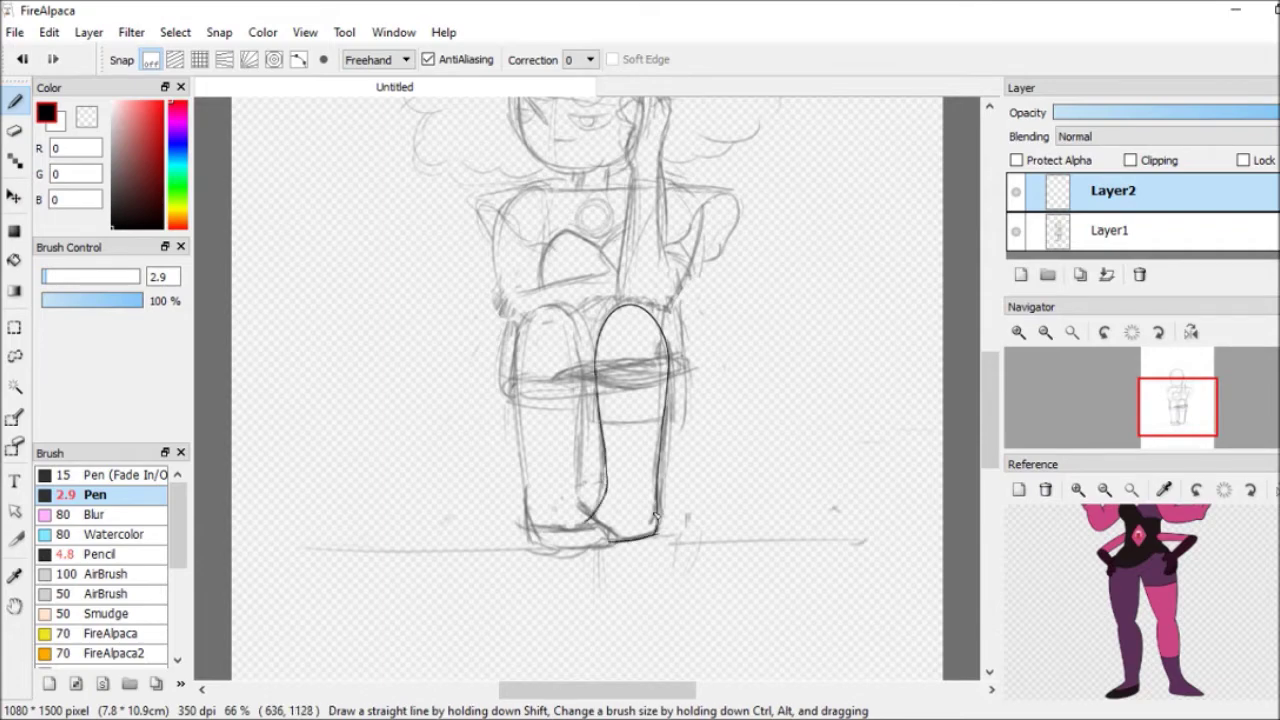
Tidy the inked right leg's outline with the eraser at size 3.4.
{"action": "scroll", "coordinate": [656, 515], "scroll_direction": "up", "scroll_amount": 2}
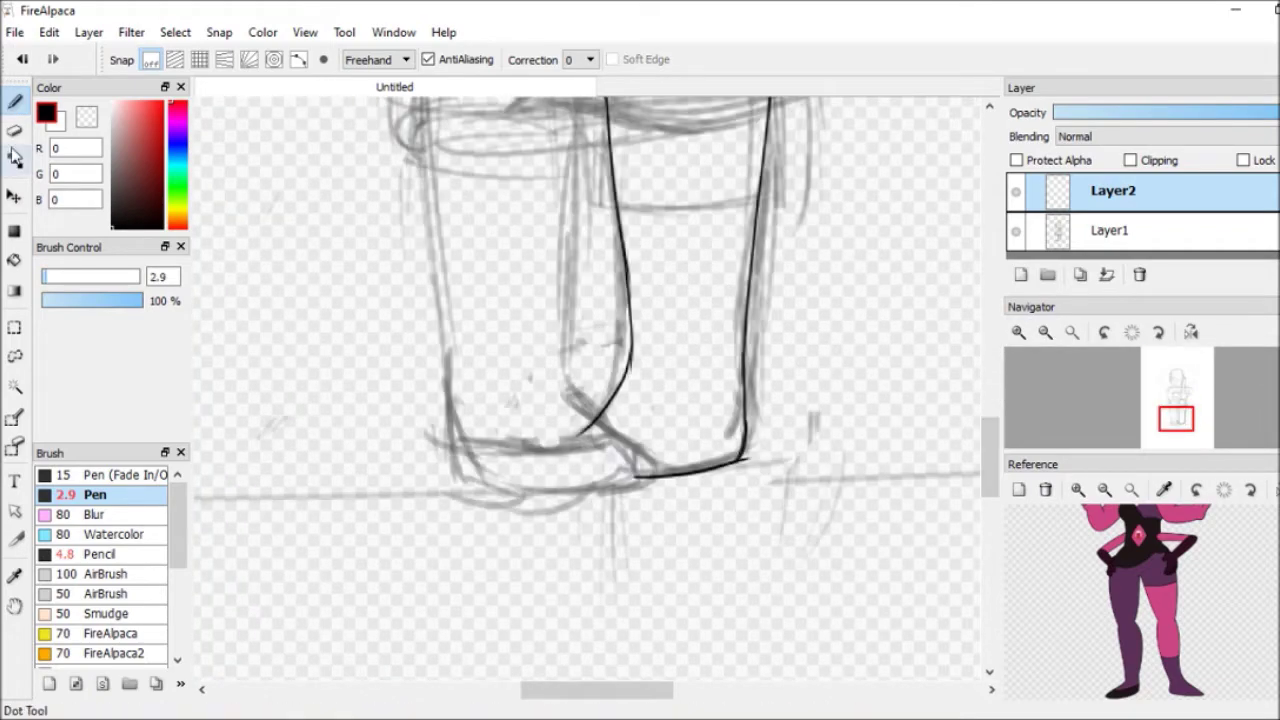
{"action": "left_click", "coordinate": [14, 130]}
{"action": "left_click_drag", "start_coordinate": [989, 458], "coordinate": [989, 438]}
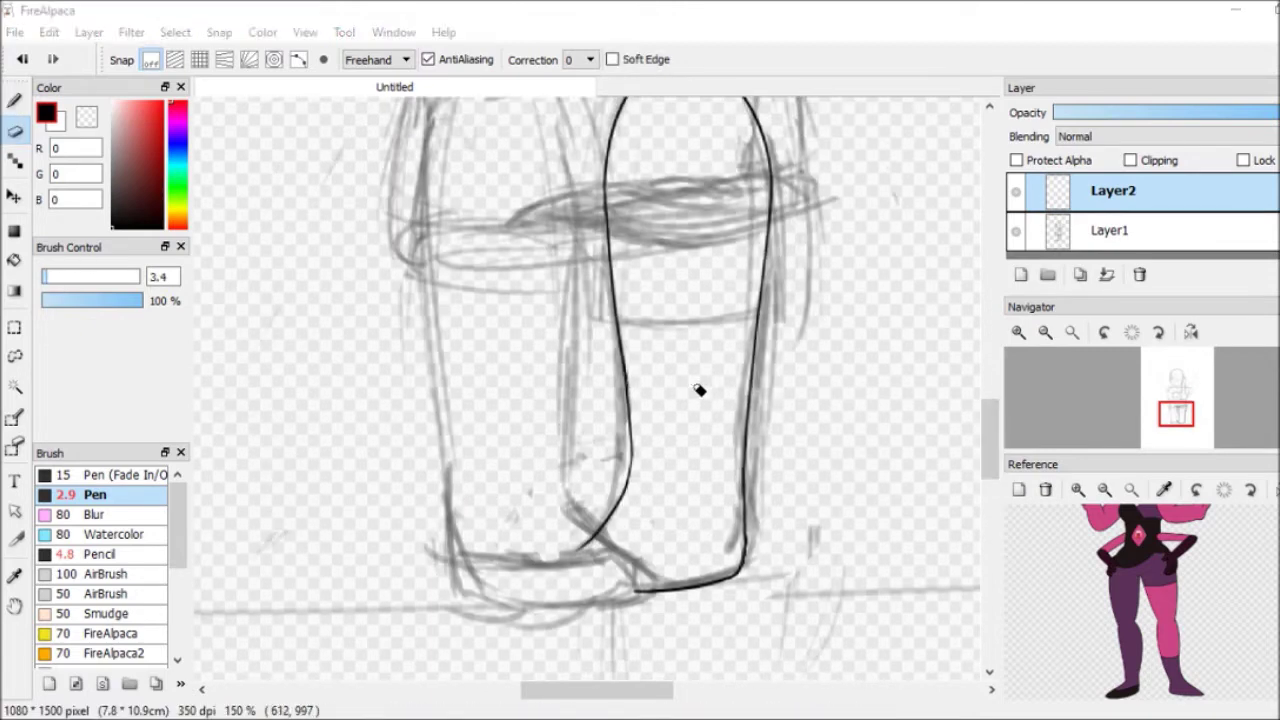
{"action": "scroll", "coordinate": [731, 229], "scroll_direction": "up", "scroll_amount": 3}
Add another line art layer and ink the cuff line across the right leg below the knee.
{"action": "key", "text": "ctrl+shift+n"}
{"action": "left_click", "coordinate": [14, 100]}
{"action": "left_click_drag", "start_coordinate": [785, 425], "coordinate": [610, 433]}
{"action": "key", "text": "b"}
{"action": "left_click", "coordinate": [1045, 332]}
Ink the outline of the left leg and its foot overlapping the right one.
{"action": "mouse_move", "coordinate": [482, 365]}
{"action": "left_mouse_down"}
{"action": "mouse_move", "coordinate": [592, 340]}
{"action": "mouse_move", "coordinate": [575, 530]}
{"action": "left_mouse_up"}
{"action": "left_click_drag", "start_coordinate": [480, 320], "coordinate": [497, 579]}
{"action": "left_click_drag", "start_coordinate": [578, 544], "coordinate": [616, 582]}
{"action": "left_click_drag", "start_coordinate": [502, 596], "coordinate": [598, 606]}
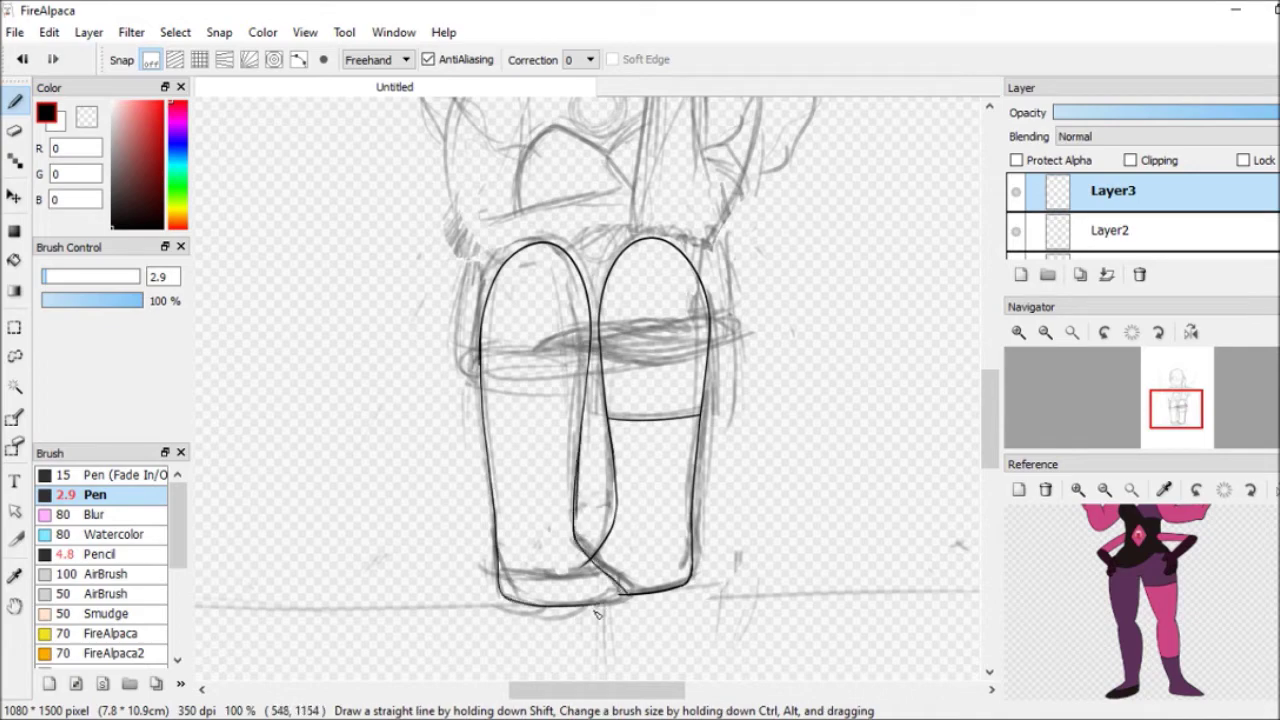
Close the left foot's outline and erase the overlapping lines where the two feet meet, including those on Layer2.
{"action": "scroll", "coordinate": [431, 414], "scroll_direction": "up", "scroll_amount": 1}
{"action": "scroll", "coordinate": [583, 403], "scroll_direction": "down", "scroll_amount": 3}
{"action": "key", "text": "b"}
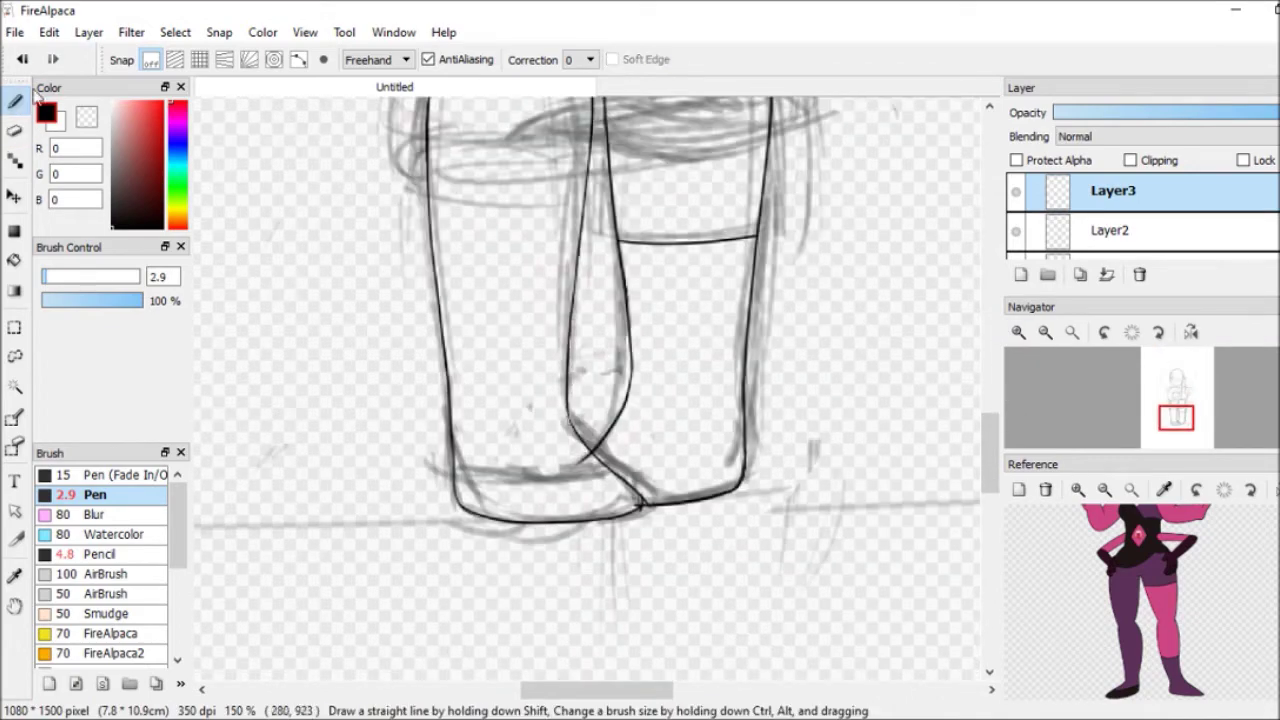
{"action": "key", "text": "e"}
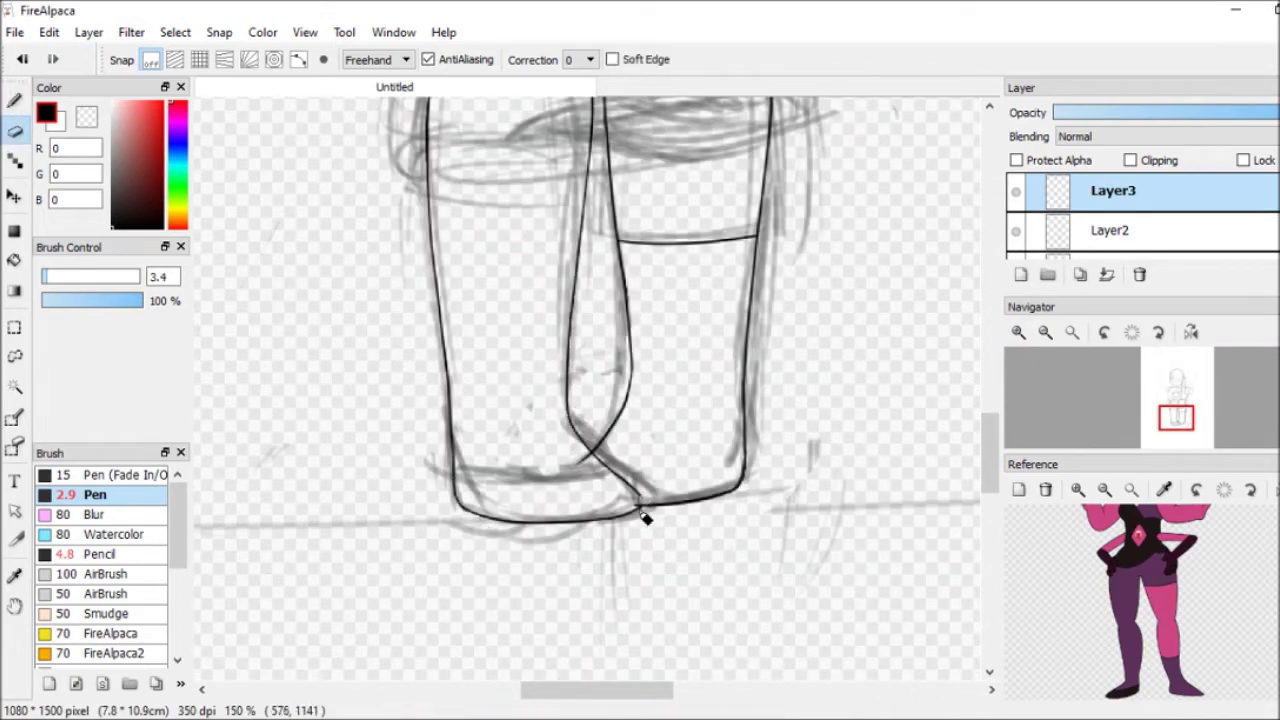
{"action": "key", "text": "b"}
{"action": "key", "text": "e"}
{"action": "key", "text": "ctrl+Down"}
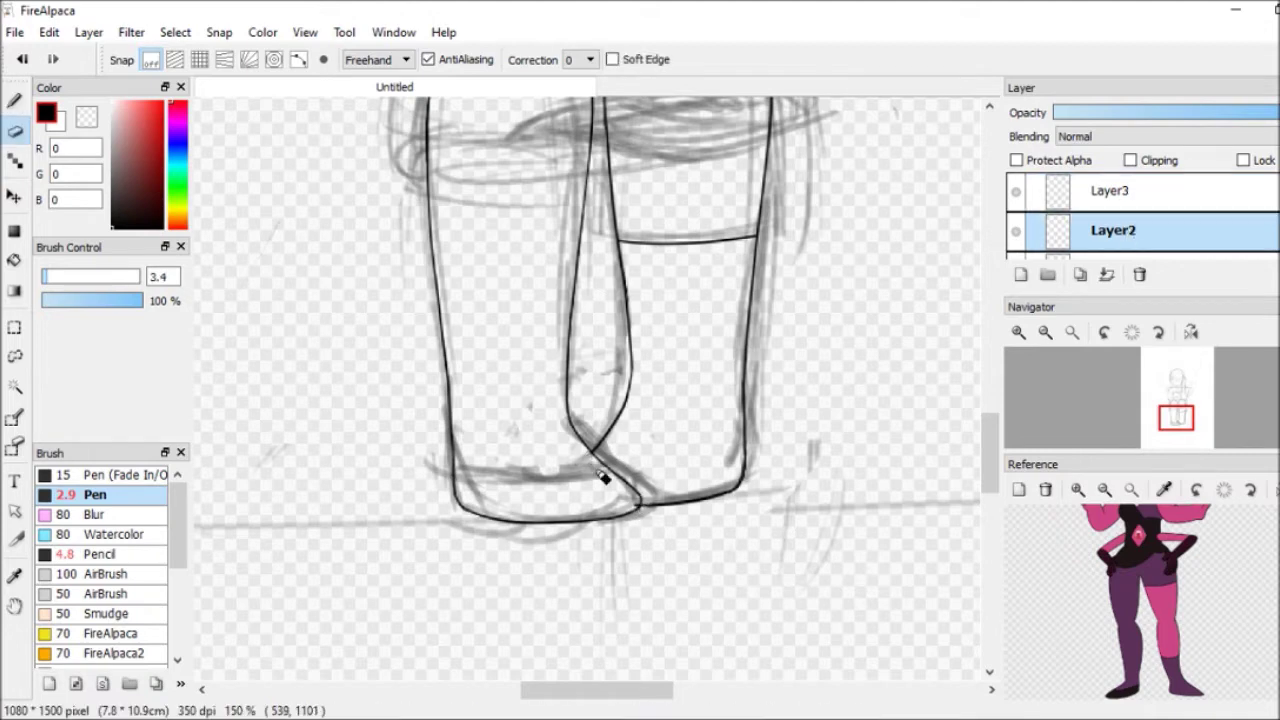
Draw a cuff line across the left leg on Layer3 and tidy it with the eraser.
{"action": "scroll", "coordinate": [812, 558], "scroll_direction": "up", "scroll_amount": 3}
{"action": "key", "text": "ctrl+Up"}
{"action": "key", "text": "b"}
{"action": "left_click_drag", "start_coordinate": [604, 582], "coordinate": [446, 570]}
{"action": "key", "text": "e"}
{"action": "key", "text": "ctrl+minus"}
{"action": "key", "text": "b"}
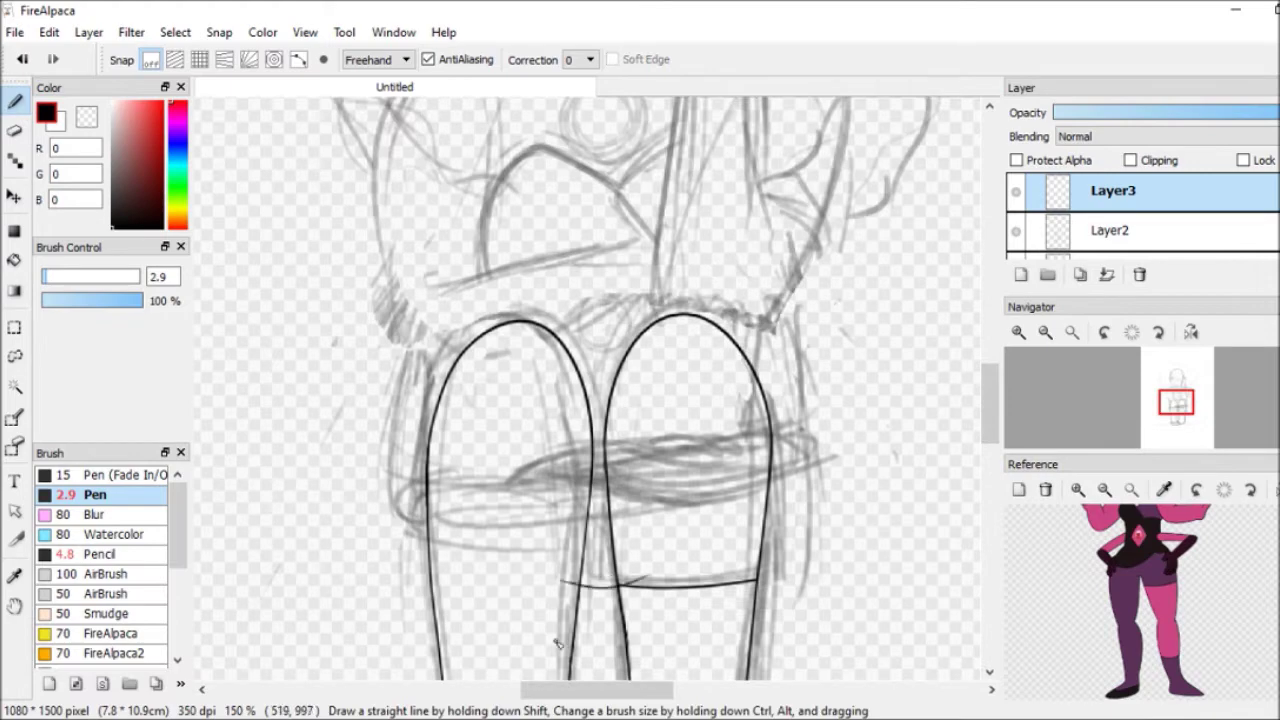
Ink the crown, left side and chin of the head outline with the Pen.
{"action": "scroll", "coordinate": [984, 399], "scroll_direction": "up", "scroll_amount": 5}
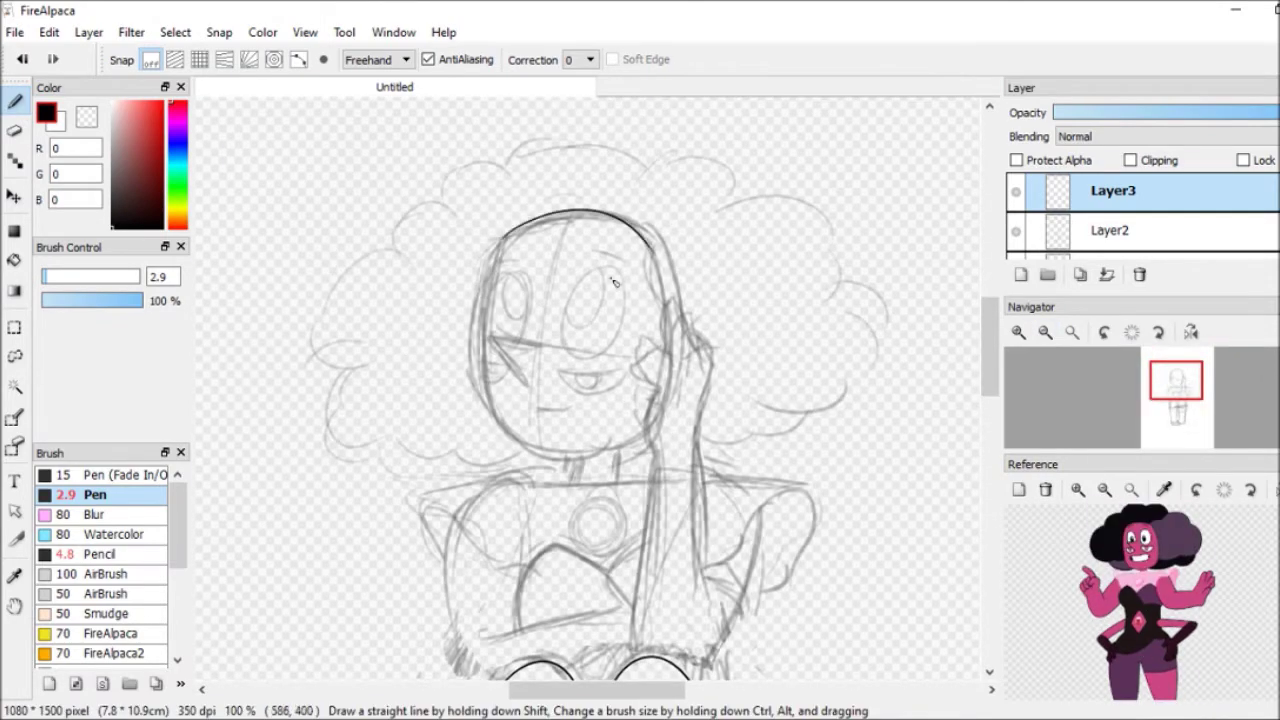
{"action": "key", "text": "ctrl+plus"}
{"action": "left_click_drag", "start_coordinate": [470, 130], "coordinate": [450, 440]}
{"action": "key", "text": "ctrl+z"}
{"action": "left_click_drag", "start_coordinate": [469, 157], "coordinate": [455, 432]}
{"action": "left_click_drag", "start_coordinate": [620, 483], "coordinate": [460, 440]}
{"action": "mouse_move", "coordinate": [470, 160]}
{"action": "left_mouse_down"}
{"action": "mouse_move", "coordinate": [616, 128]}
{"action": "mouse_move", "coordinate": [735, 222]}
{"action": "left_mouse_up"}
{"action": "key", "text": "ctrl+z"}
Ink the right side of the face and jaw, and erase the overlapping line ends at the cheek.
{"action": "left_click_drag", "start_coordinate": [686, 438], "coordinate": [610, 486]}
{"action": "key", "text": "ctrl+z"}
{"action": "left_click_drag", "start_coordinate": [708, 418], "coordinate": [610, 488]}
{"action": "key", "text": "e"}
{"action": "key", "text": "b"}
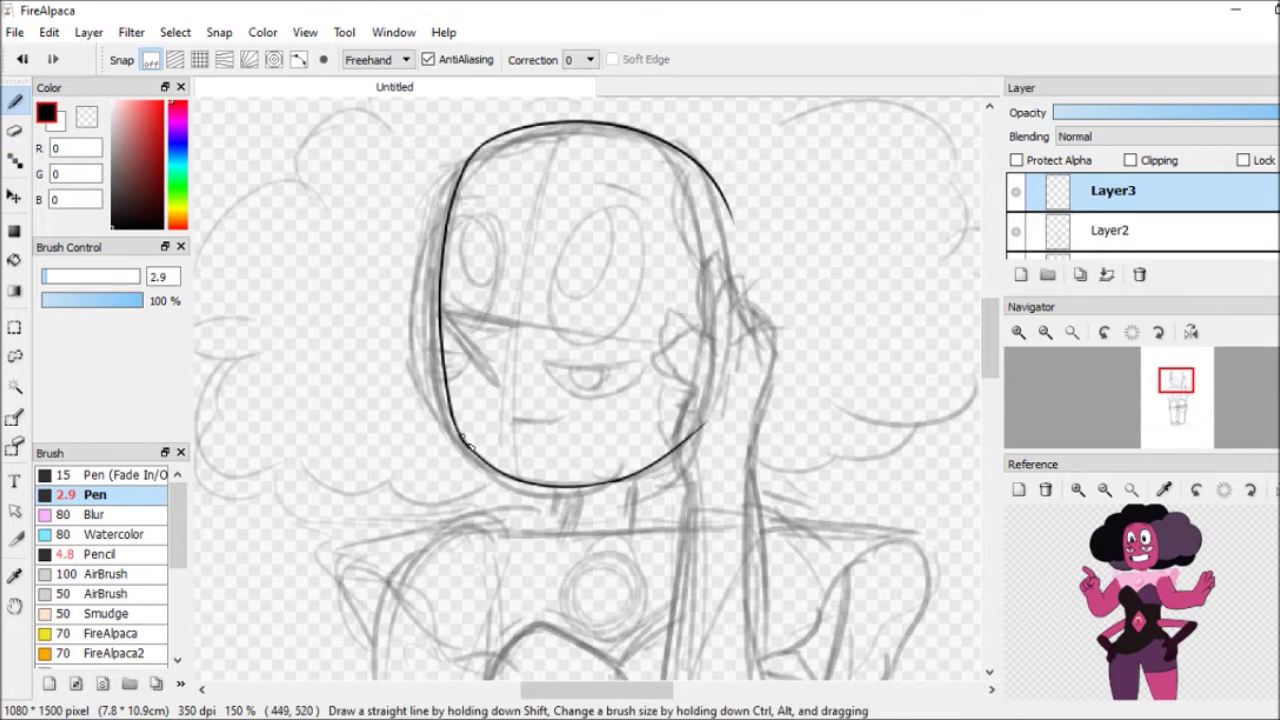
{"action": "left_click_drag", "start_coordinate": [697, 163], "coordinate": [725, 340]}
{"action": "key", "text": "e"}
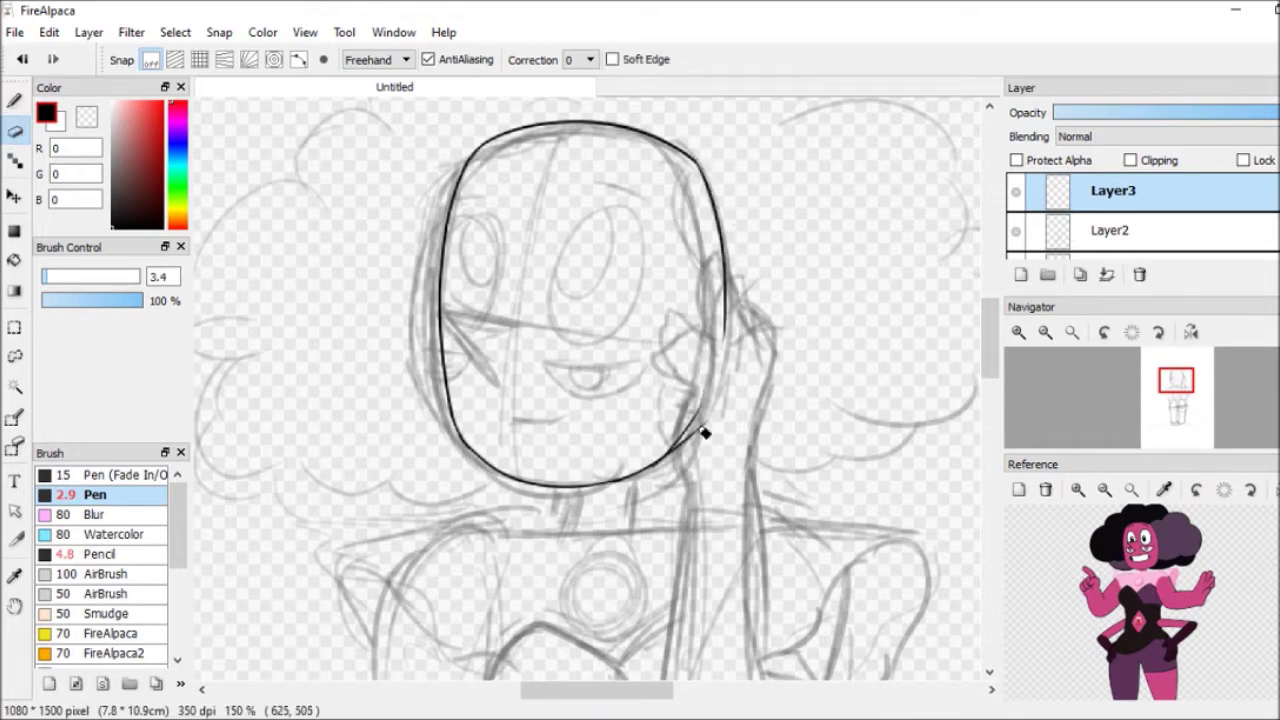
{"action": "key", "text": "b"}
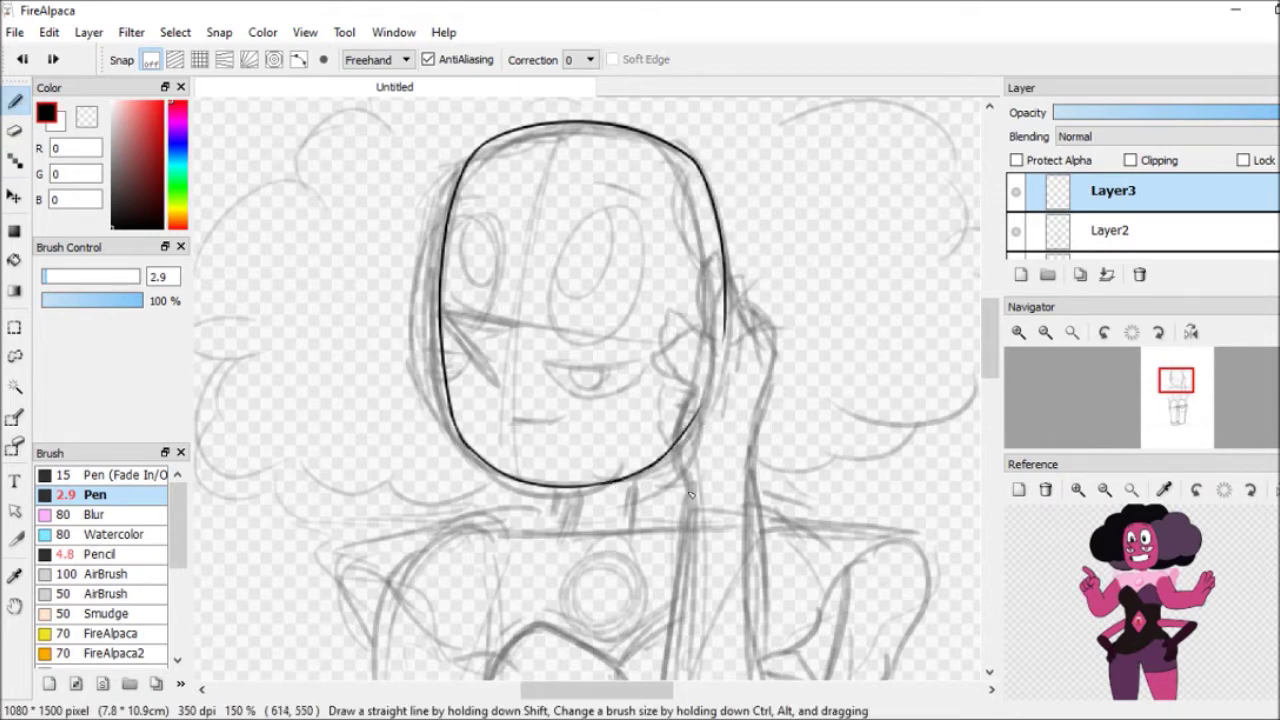
Ink the two neck lines and scale the head outline down slightly with a free transform.
{"action": "left_click_drag", "start_coordinate": [572, 483], "coordinate": [565, 542]}
{"action": "left_click_drag", "start_coordinate": [637, 465], "coordinate": [632, 535]}
{"action": "key", "text": "ctrl+t"}
{"action": "left_click_drag", "start_coordinate": [597, 266], "coordinate": [651, 420]}
{"action": "key", "text": "Return"}
{"action": "key", "text": "e"}
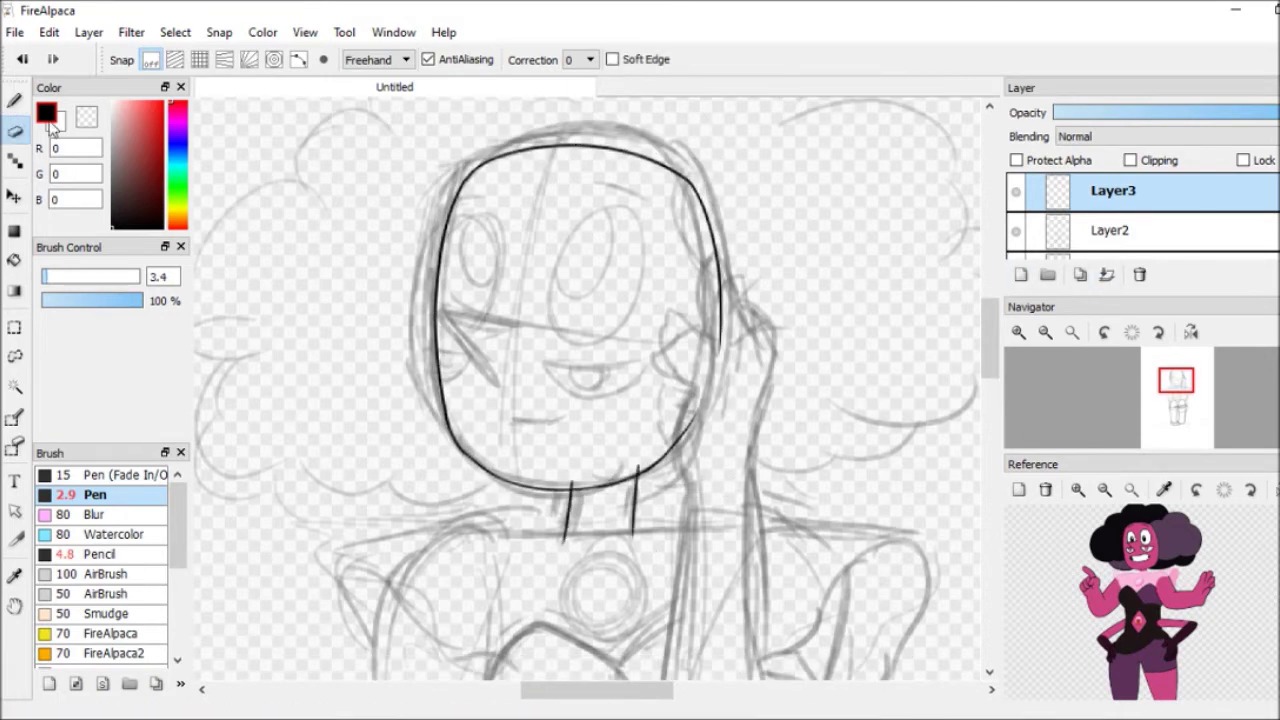
Ink the right shoulder, upper arm and raised forearm, and erase the lines that cross inside the forearm.
{"action": "key", "text": "b"}
{"action": "scroll", "coordinate": [600, 506], "scroll_direction": "down", "scroll_amount": 3}
{"action": "mouse_move", "coordinate": [632, 330]}
{"action": "left_mouse_down"}
{"action": "mouse_move", "coordinate": [816, 372]}
{"action": "mouse_move", "coordinate": [780, 590]}
{"action": "mouse_move", "coordinate": [740, 625]}
{"action": "left_mouse_up"}
{"action": "left_click_drag", "start_coordinate": [663, 605], "coordinate": [690, 290]}
{"action": "left_click_drag", "start_coordinate": [745, 550], "coordinate": [750, 252]}
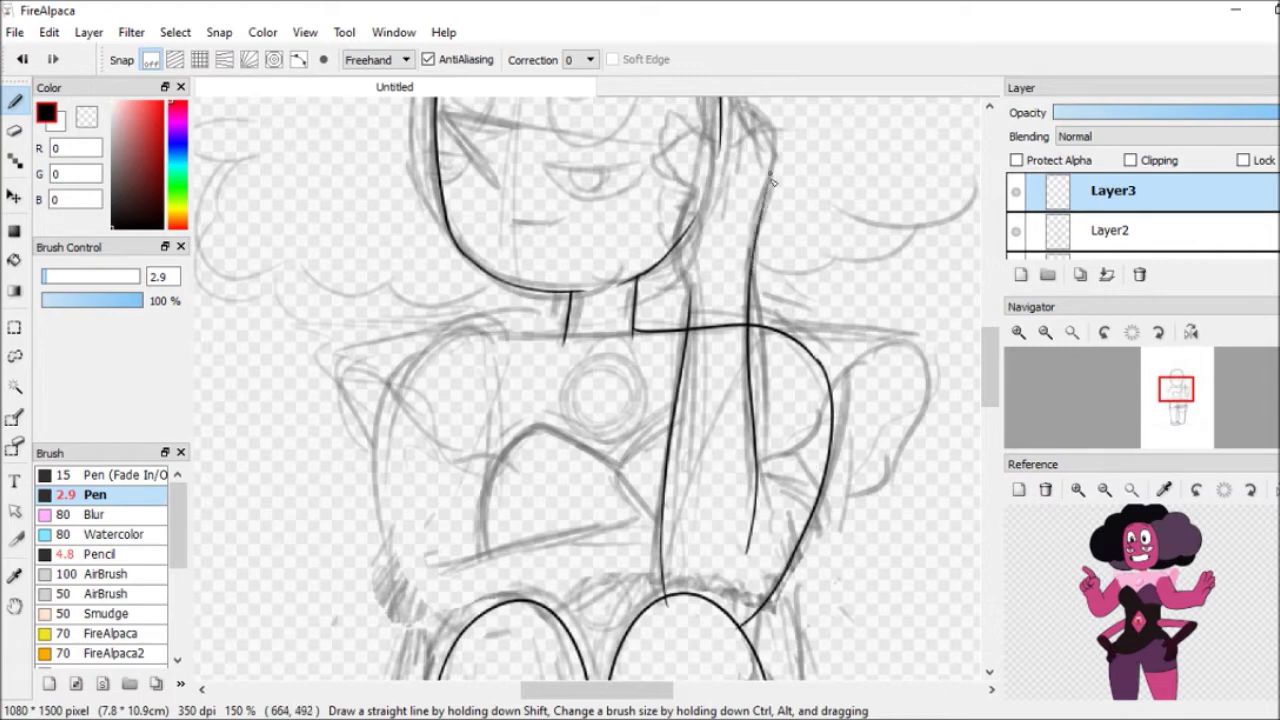
{"action": "key", "text": "e"}
{"action": "left_click_drag", "start_coordinate": [666, 625], "coordinate": [665, 598]}
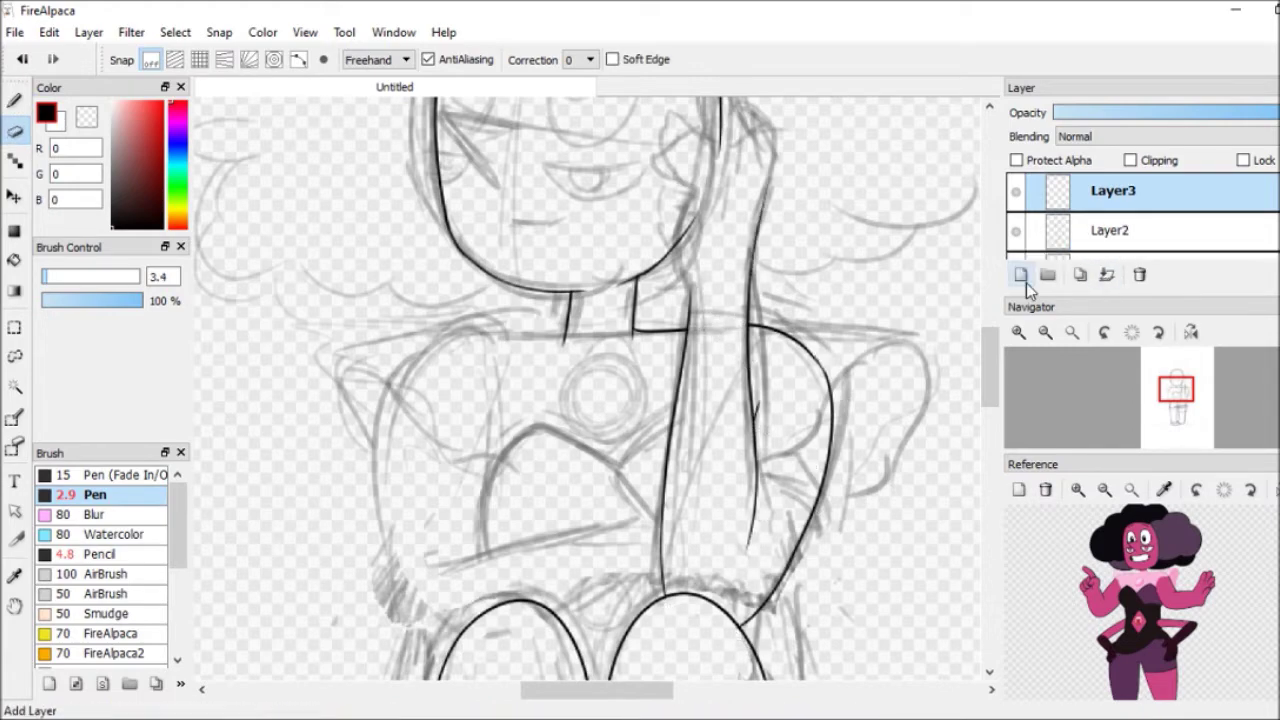
Ink the thumb and lower finger resting against the cheek, undoing the strokes that do not fit.
{"action": "key", "text": "b"}
{"action": "key", "text": "ctrl+plus"}
{"action": "scroll", "coordinate": [727, 490], "scroll_direction": "up", "scroll_amount": 3}
{"action": "left_click_drag", "start_coordinate": [722, 360], "coordinate": [750, 322]}
{"action": "key", "text": "ctrl+z"}
{"action": "mouse_move", "coordinate": [735, 270]}
{"action": "left_mouse_down"}
{"action": "mouse_move", "coordinate": [673, 310]}
{"action": "mouse_move", "coordinate": [670, 243]}
{"action": "mouse_move", "coordinate": [663, 275]}
{"action": "left_mouse_up"}
{"action": "key", "text": "ctrl+z"}
{"action": "key", "text": "ctrl+z"}
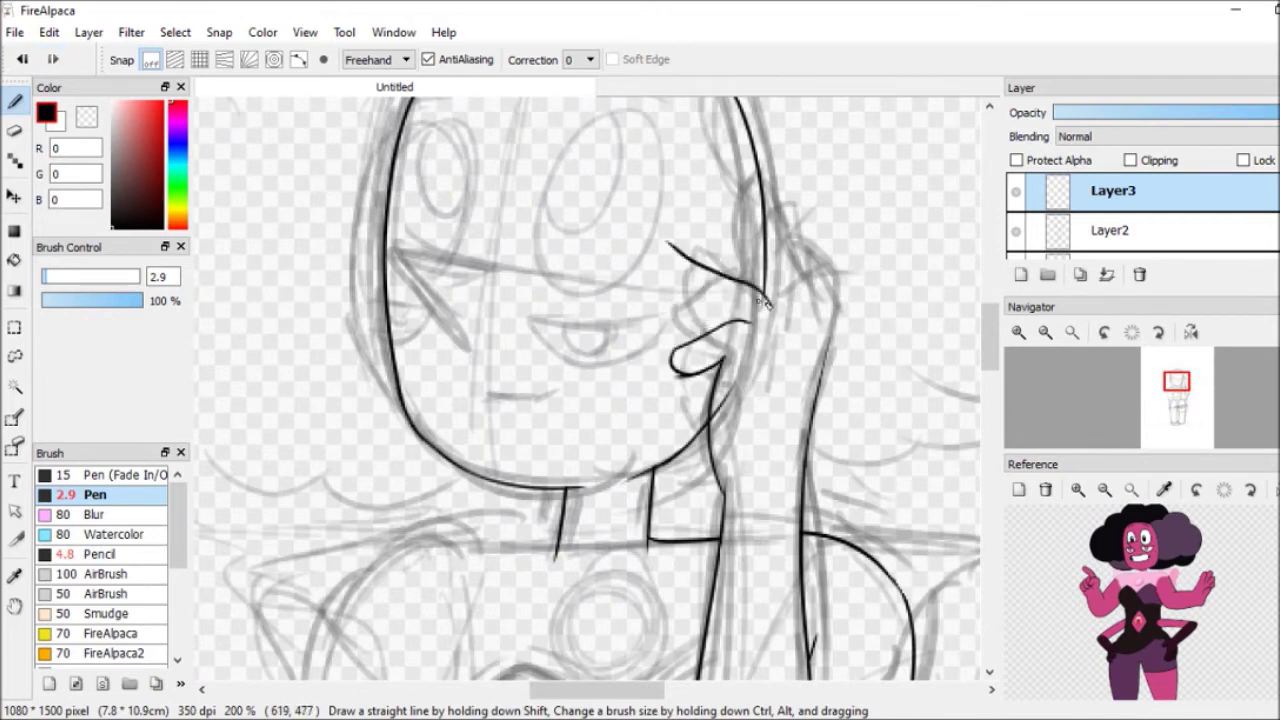
Ink the upright finger beside the temple and the back of the hand down to the wrist.
{"action": "scroll", "coordinate": [797, 297], "scroll_direction": "up", "scroll_amount": 2}
{"action": "mouse_move", "coordinate": [796, 404]}
{"action": "left_mouse_down"}
{"action": "mouse_move", "coordinate": [731, 316]}
{"action": "mouse_move", "coordinate": [782, 418]}
{"action": "left_mouse_up"}
{"action": "key", "text": "ctrl+z"}
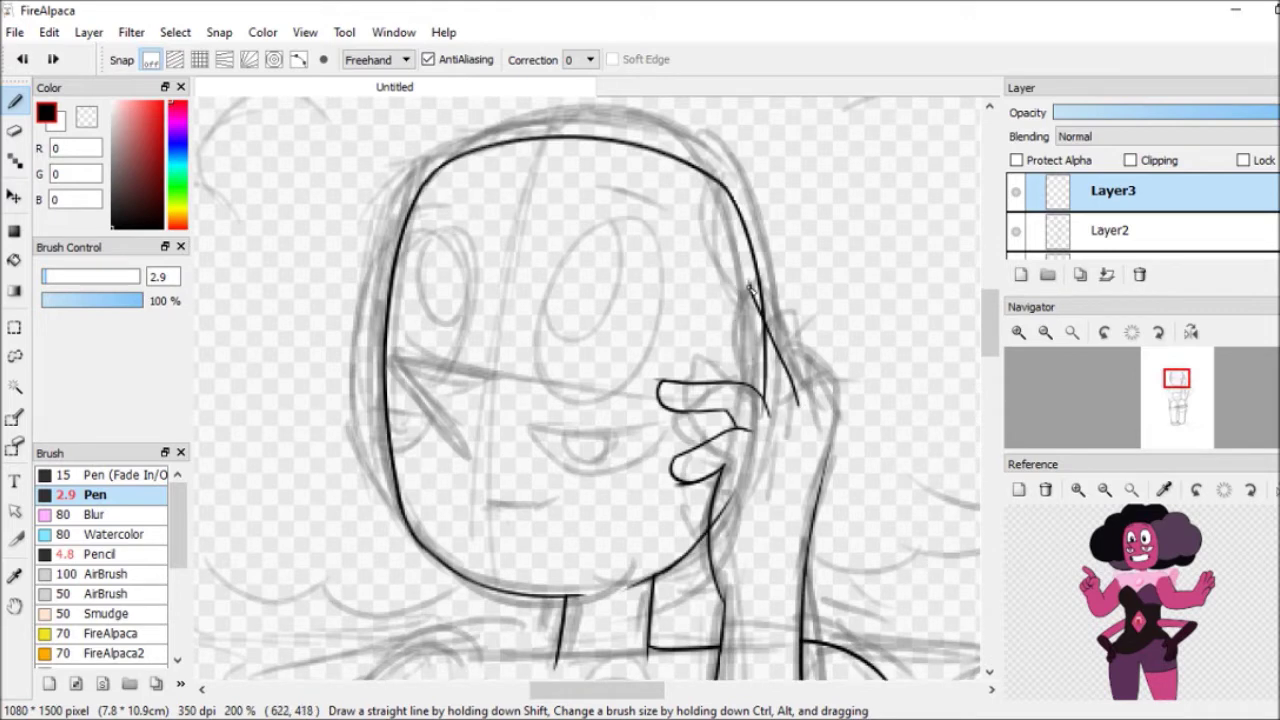
{"action": "left_click_drag", "start_coordinate": [723, 300], "coordinate": [764, 404]}
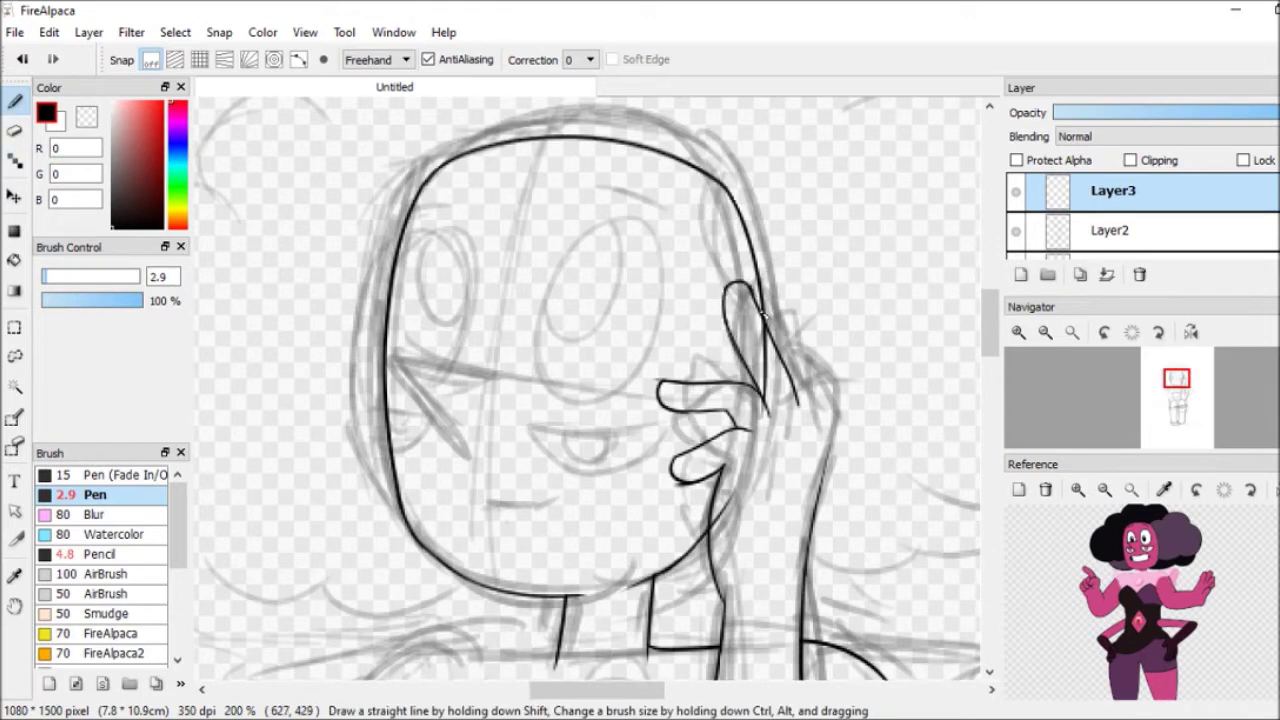
{"action": "left_click_drag", "start_coordinate": [817, 494], "coordinate": [780, 335]}
{"action": "key", "text": "ctrl+z"}
{"action": "left_click_drag", "start_coordinate": [830, 432], "coordinate": [768, 324]}
Erase the excess lines around the fingers and wrist and, with Layer2 active, the jaw line crossing the hand.
{"action": "left_click", "coordinate": [14, 130]}
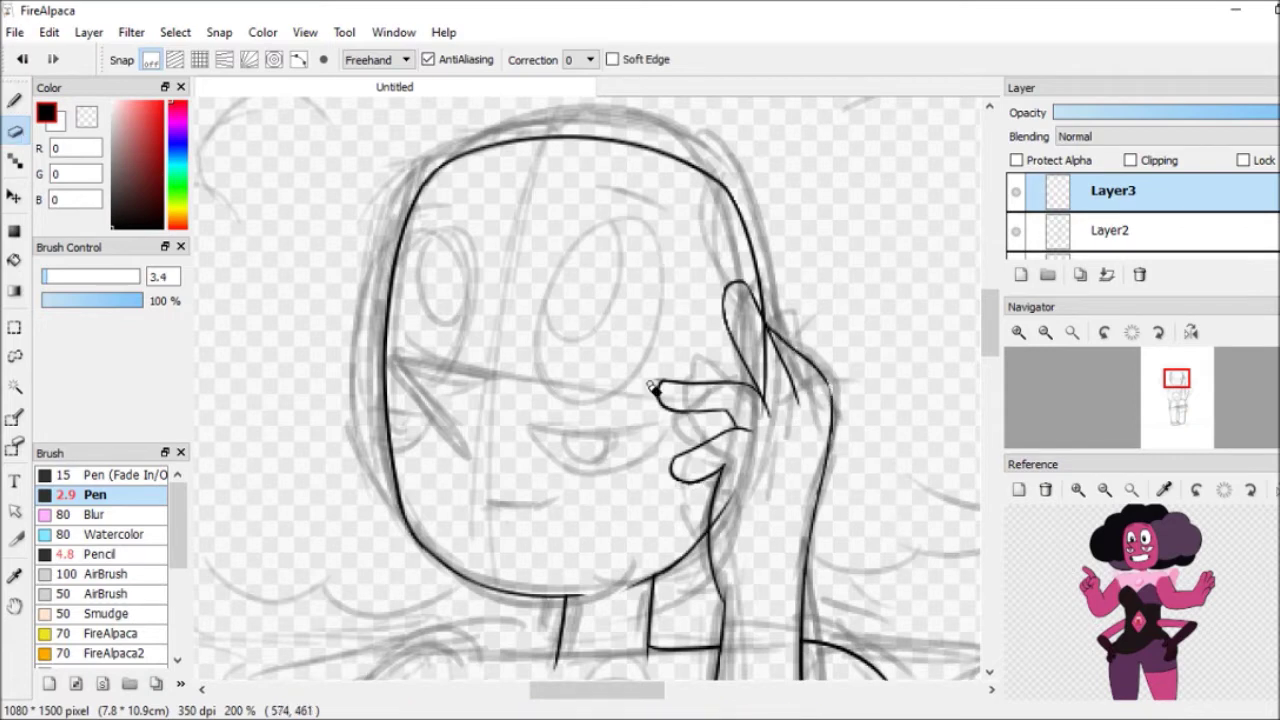
{"action": "key", "text": "b"}
{"action": "scroll", "coordinate": [829, 370], "scroll_direction": "down", "scroll_amount": 3}
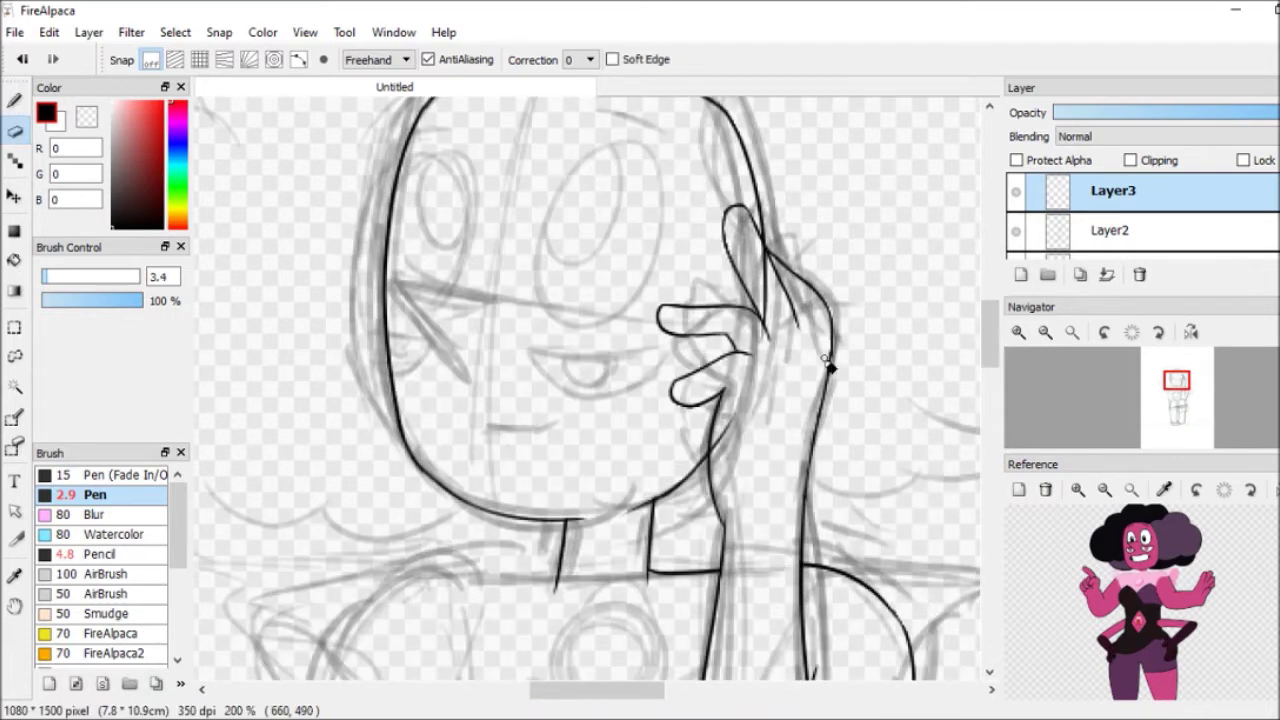
{"action": "left_click", "coordinate": [1130, 228]}
{"action": "key", "text": "e"}
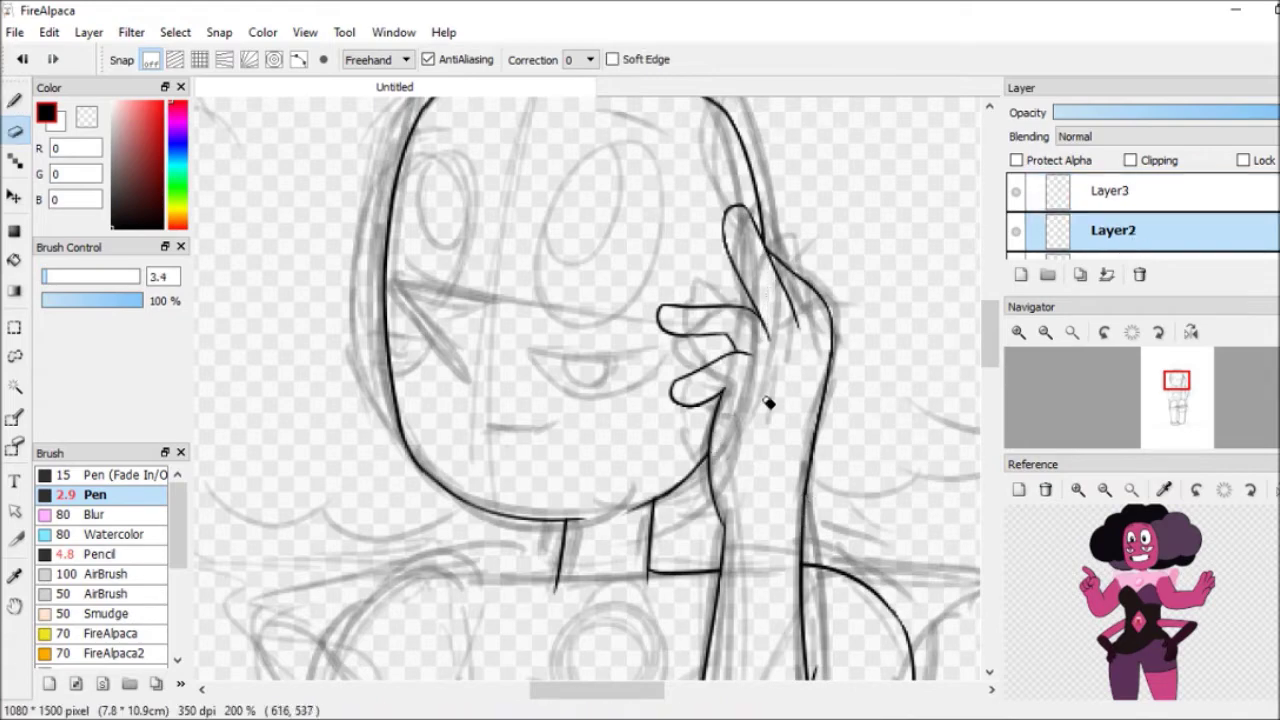
Tidy the line at the base of the neck and add a new layer for the folded arm.
{"action": "scroll", "coordinate": [997, 217], "scroll_direction": "down", "scroll_amount": 5}
{"action": "scroll", "coordinate": [1005, 214], "scroll_direction": "up", "scroll_amount": 2}
{"action": "key", "text": "b"}
{"action": "key", "text": "e"}
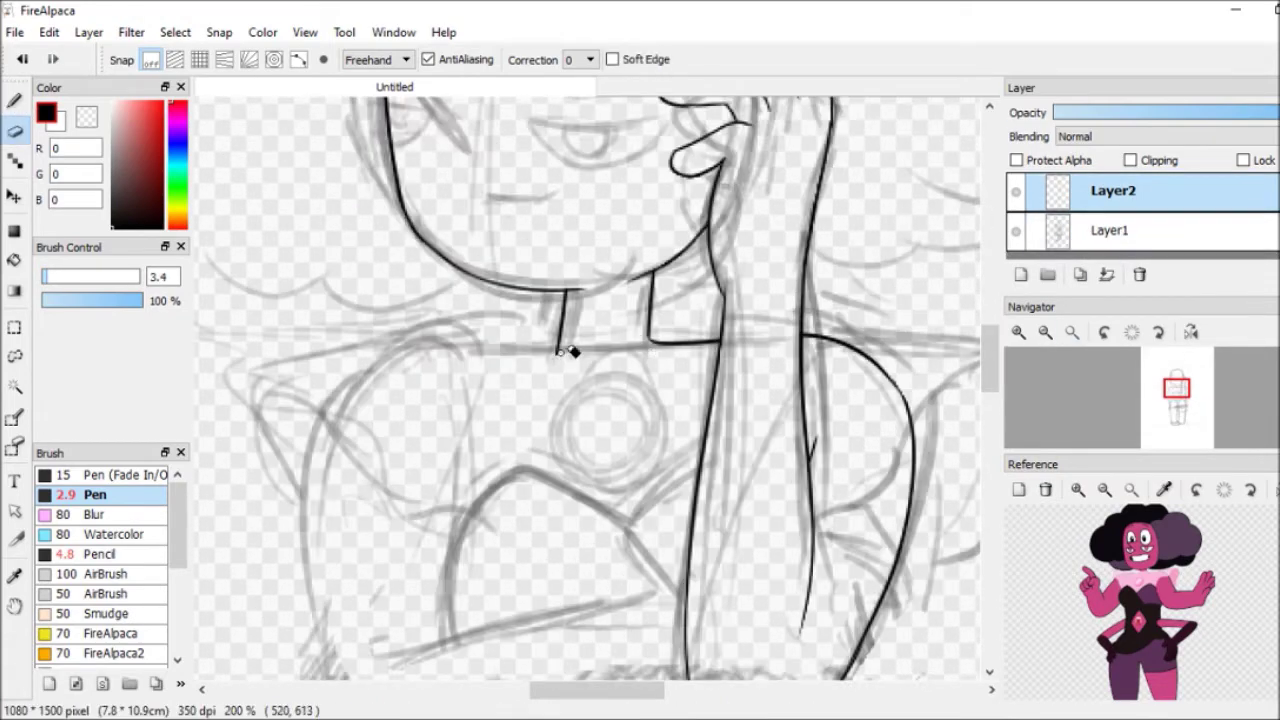
{"action": "key", "text": "b"}
{"action": "left_click", "coordinate": [1020, 274]}
Ink the left shoulder, the outer upper arm and the lower edge of the folded forearm, undoing strokes that do not fit.
{"action": "left_click_drag", "start_coordinate": [558, 346], "coordinate": [316, 556]}
{"action": "key", "text": "ctrl+z"}
{"action": "mouse_move", "coordinate": [565, 348]}
{"action": "left_mouse_down"}
{"action": "mouse_move", "coordinate": [297, 560]}
{"action": "mouse_move", "coordinate": [318, 648]}
{"action": "left_mouse_up"}
{"action": "key", "text": "ctrl+z"}
{"action": "scroll", "coordinate": [560, 420], "scroll_direction": "down", "scroll_amount": 3}
{"action": "mouse_move", "coordinate": [310, 400]}
{"action": "left_mouse_down"}
{"action": "mouse_move", "coordinate": [330, 520]}
{"action": "mouse_move", "coordinate": [660, 515]}
{"action": "mouse_move", "coordinate": [725, 472]}
{"action": "left_mouse_up"}
Ink the upper edge of the folded forearm and the inner edge of the left upper arm.
{"action": "left_click_drag", "start_coordinate": [414, 460], "coordinate": [772, 387]}
{"action": "left_click_drag", "start_coordinate": [450, 444], "coordinate": [440, 290]}
{"action": "key", "text": "ctrl+z"}
{"action": "mouse_move", "coordinate": [335, 505]}
{"action": "left_mouse_down"}
{"action": "mouse_move", "coordinate": [380, 195]}
{"action": "mouse_move", "coordinate": [348, 548]}
{"action": "mouse_move", "coordinate": [309, 434]}
{"action": "mouse_move", "coordinate": [372, 195]}
{"action": "left_mouse_up"}
{"action": "key", "text": "ctrl+z"}
Erase the folded forearm's lines where they run past the elbow, the knee and the raised forearm.
{"action": "key", "text": "e"}
{"action": "key", "text": "b"}
{"action": "key", "text": "e"}
{"action": "key", "text": "b"}
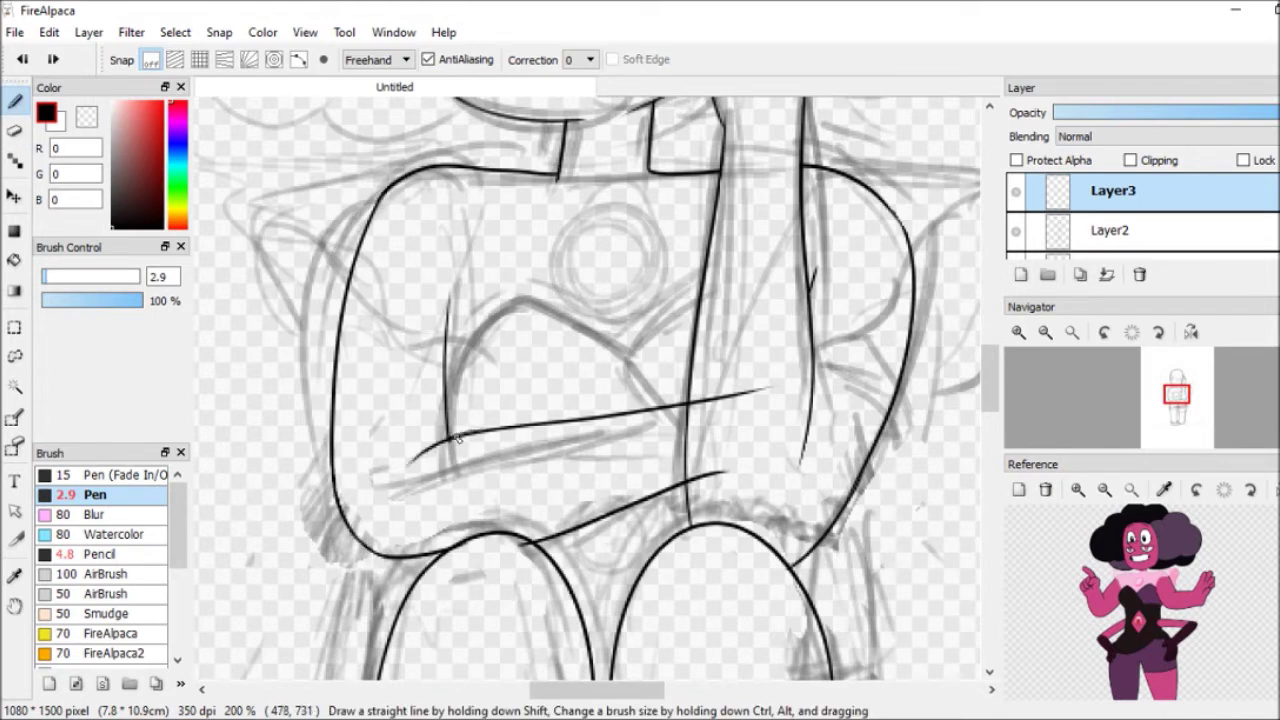
{"action": "key", "text": "e"}
{"action": "left_click_drag", "start_coordinate": [770, 388], "coordinate": [708, 400]}
{"action": "key", "text": "b"}
{"action": "key", "text": "ctrl+Down"}
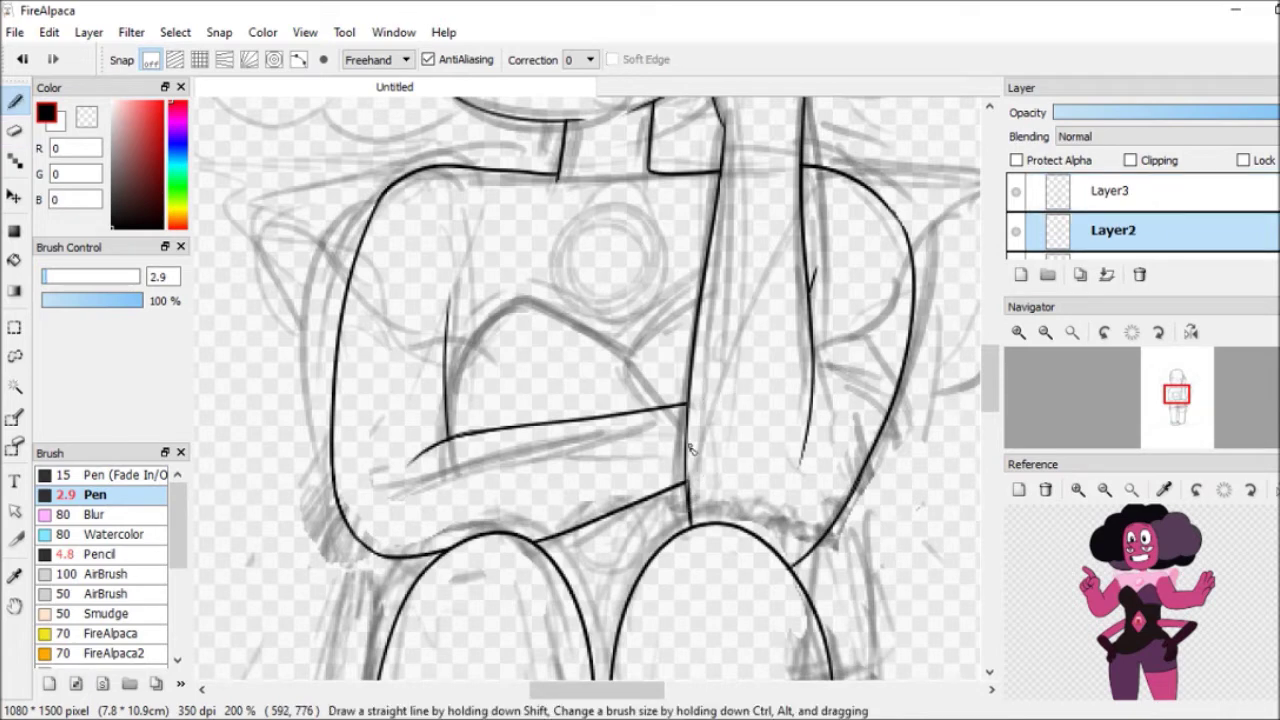
On Layer3, ink the four fingers of the folded arm's hand resting on the right upper arm.
{"action": "key", "text": "ctrl+Up"}
{"action": "mouse_move", "coordinate": [818, 345]}
{"action": "left_mouse_down"}
{"action": "mouse_move", "coordinate": [882, 368]}
{"action": "mouse_move", "coordinate": [873, 408]}
{"action": "mouse_move", "coordinate": [876, 376]}
{"action": "mouse_move", "coordinate": [857, 390]}
{"action": "left_mouse_up"}
{"action": "key", "text": "ctrl+z"}
{"action": "key", "text": "ctrl+z"}
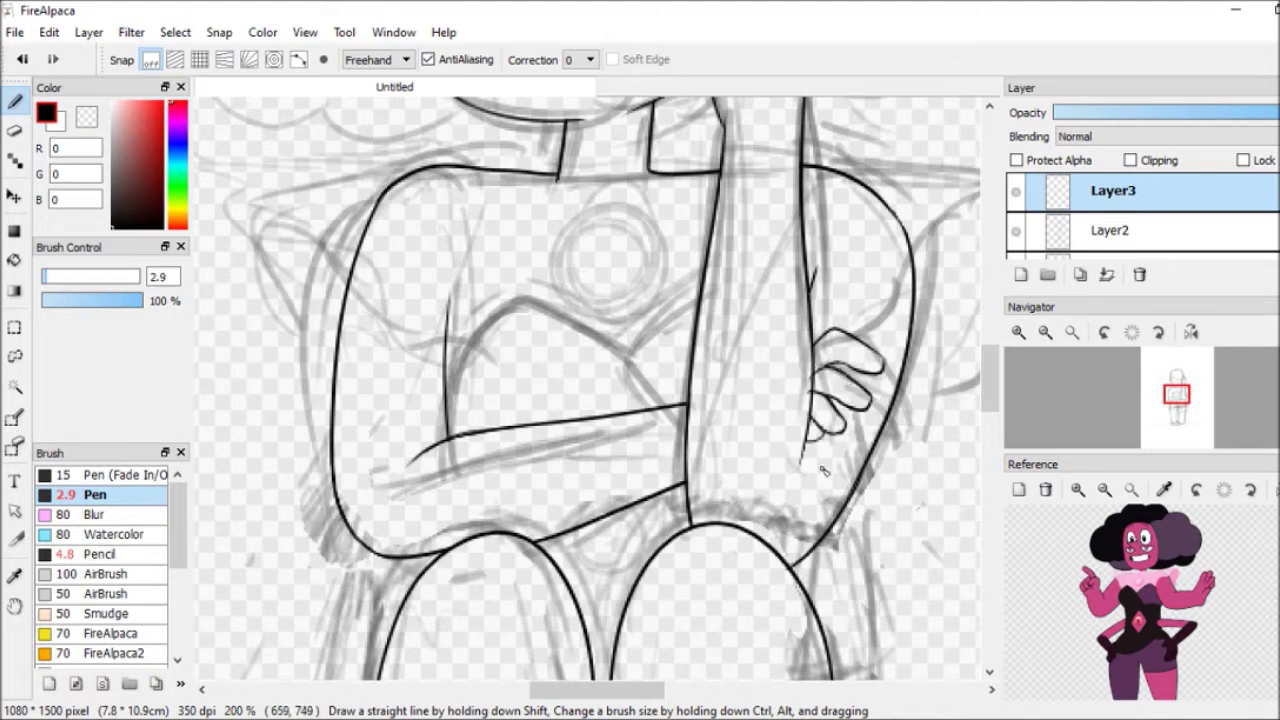
{"action": "key", "text": "e"}
{"action": "key", "text": "b"}
{"action": "key", "text": "e"}
{"action": "key", "text": "b"}
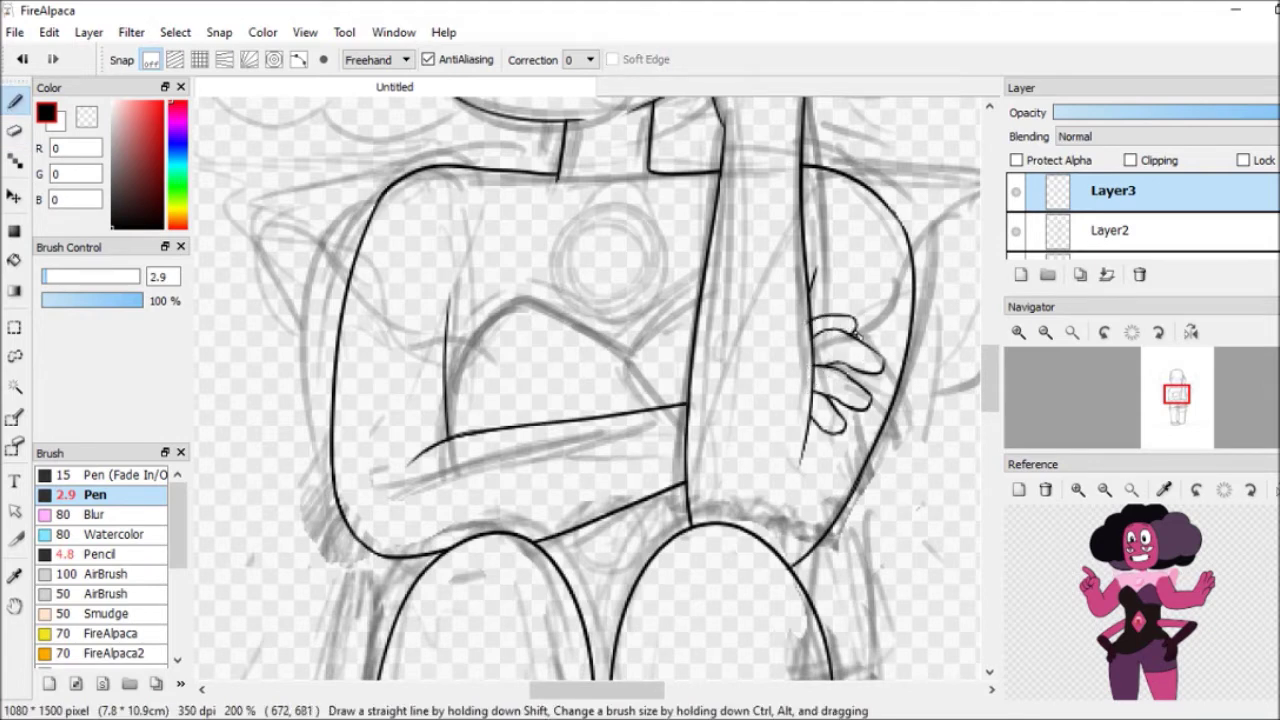
Ink the two curved cups of the bodice neckline across the chest and its edge down to the folded forearm.
{"action": "left_click_drag", "start_coordinate": [499, 295], "coordinate": [447, 358]}
{"action": "key", "text": "ctrl+z"}
{"action": "mouse_move", "coordinate": [470, 305]}
{"action": "left_mouse_down"}
{"action": "mouse_move", "coordinate": [620, 350]}
{"action": "mouse_move", "coordinate": [730, 270]}
{"action": "left_mouse_up"}
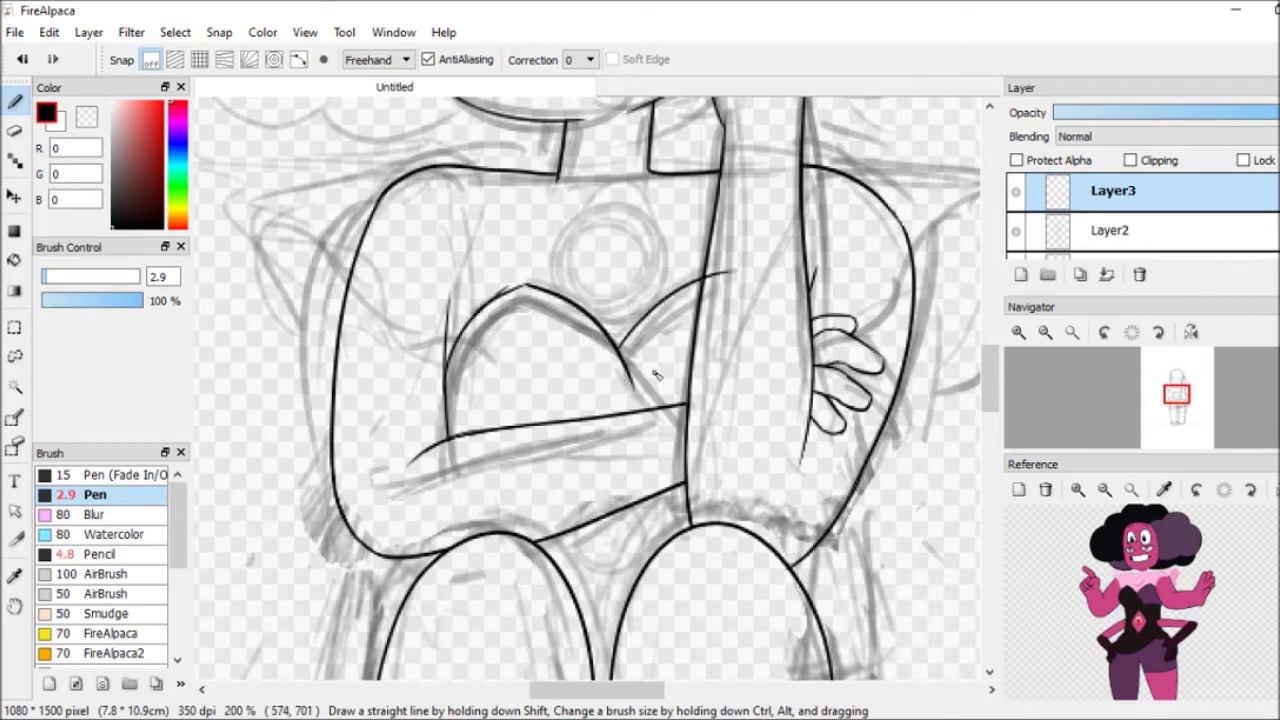
{"action": "key", "text": "e"}
{"action": "left_click_drag", "start_coordinate": [466, 323], "coordinate": [500, 298]}
{"action": "mouse_move", "coordinate": [615, 345]}
{"action": "left_mouse_down"}
{"action": "mouse_move", "coordinate": [603, 360]}
{"action": "mouse_move", "coordinate": [660, 405]}
{"action": "left_mouse_up"}
{"action": "key", "text": "b"}
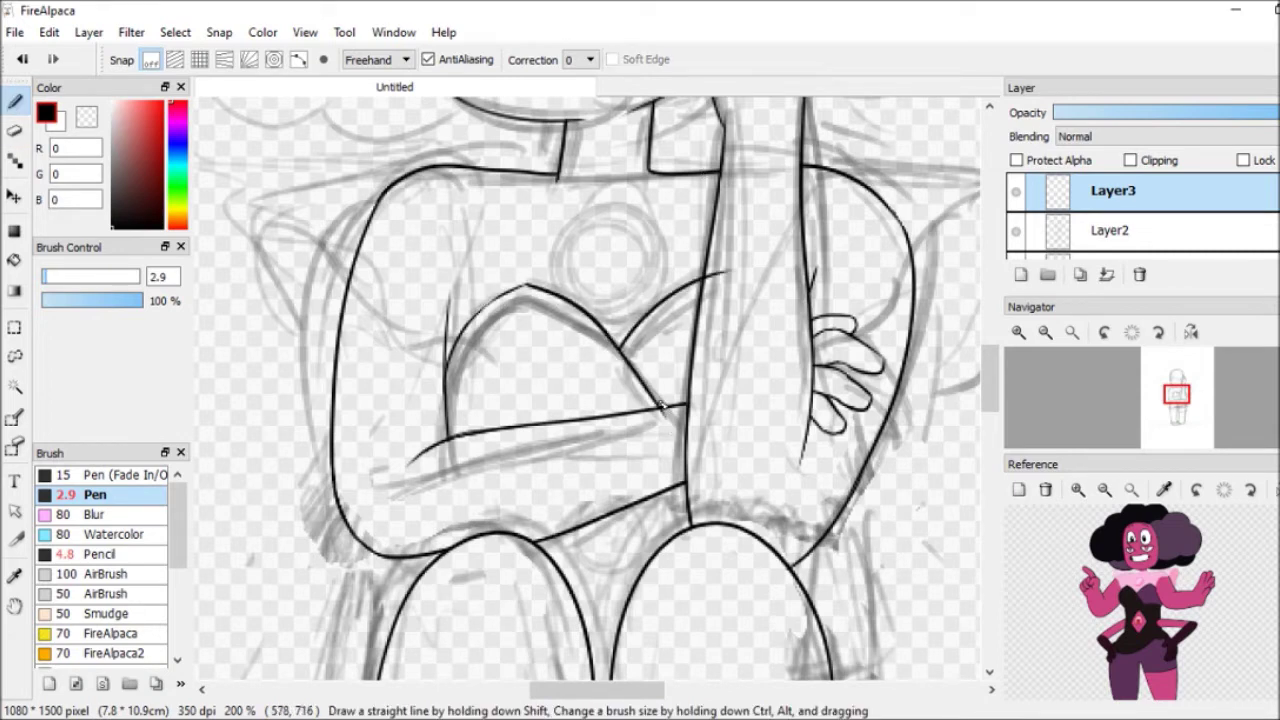
Clean up the bodice neckline and erase the part that crosses into the raised forearm.
{"action": "key", "text": "e"}
{"action": "key", "text": "b"}
{"action": "key", "text": "e"}
{"action": "key", "text": "b"}
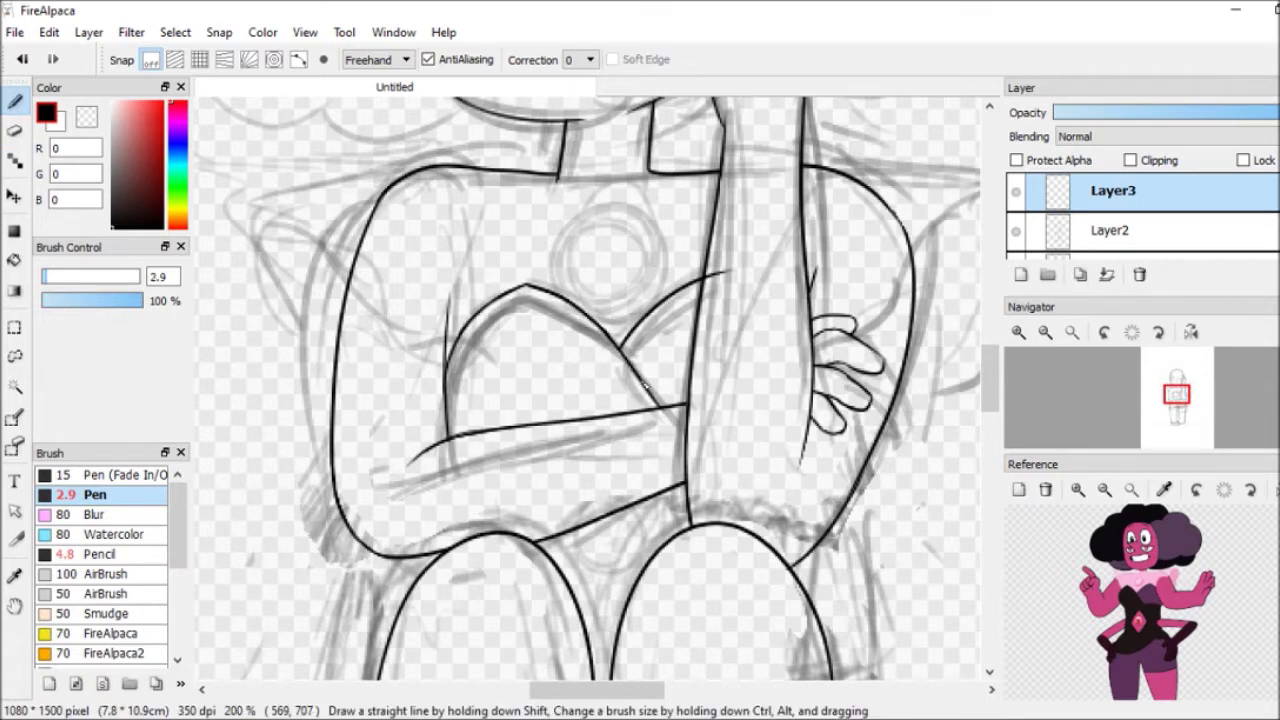
{"action": "key", "text": "e"}
{"action": "key", "text": "b"}
Ink the round gem on the chest and adjust it with Transform.
{"action": "scroll", "coordinate": [735, 335], "scroll_direction": "up", "scroll_amount": 3}
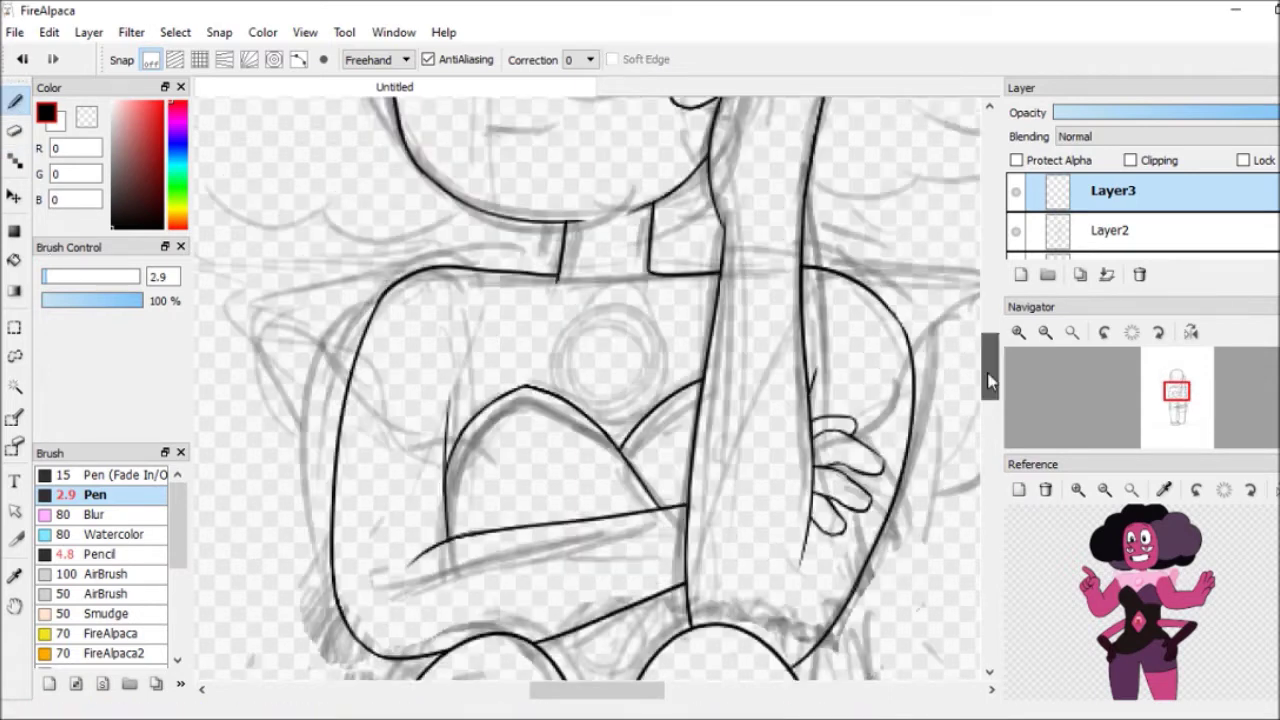
{"action": "left_click_drag", "start_coordinate": [586, 326], "coordinate": [588, 328]}
{"action": "key", "text": "ctrl+t"}
{"action": "key", "text": "Return"}
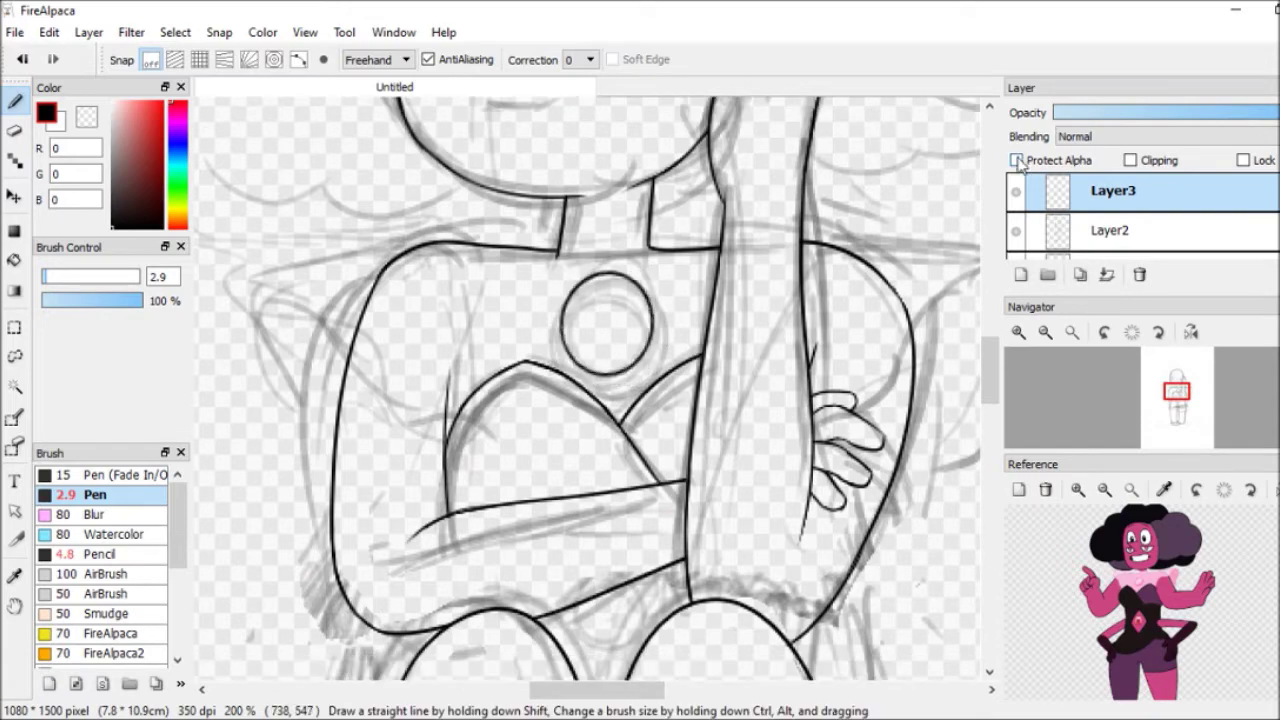
Enable Protect Alpha, pick the gem's pink (232, 86, 146) from the reference, and recolor the chest gem outline.
{"action": "left_click", "coordinate": [1016, 160]}
{"action": "scroll", "coordinate": [1140, 600], "scroll_direction": "up", "scroll_amount": 3}
{"action": "left_click", "coordinate": [1164, 489]}
{"action": "left_click", "coordinate": [1120, 560]}
{"action": "left_click_drag", "start_coordinate": [605, 272], "coordinate": [640, 358]}
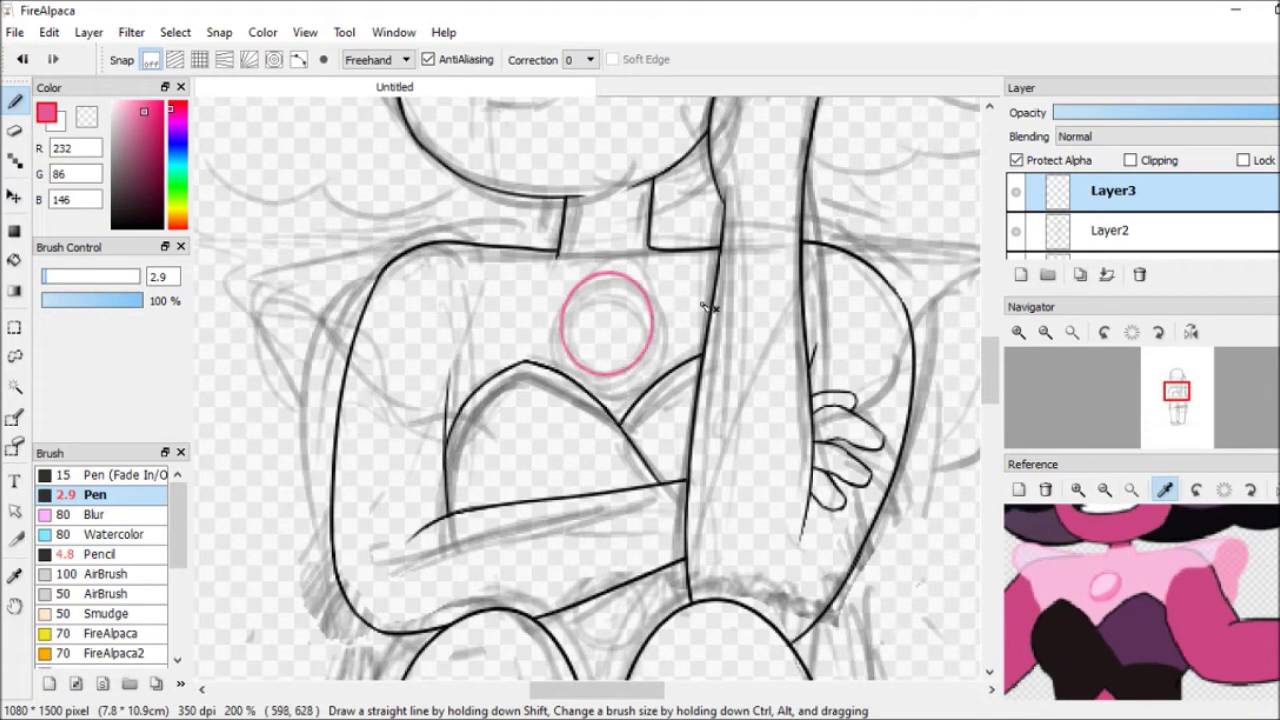
Turn off Protect Alpha, return to black, and ink the diamond emblem between the knees, trimming its overlapping ends.
{"action": "left_click", "coordinate": [1045, 332]}
{"action": "left_click", "coordinate": [1016, 160]}
{"action": "left_click", "coordinate": [1175, 544]}
{"action": "scroll", "coordinate": [1140, 600], "scroll_direction": "down", "scroll_amount": 3}
{"action": "left_click", "coordinate": [1130, 515]}
{"action": "scroll", "coordinate": [935, 388], "scroll_direction": "down", "scroll_amount": 3}
{"action": "left_click", "coordinate": [664, 400], "text": "alt"}
{"action": "left_click_drag", "start_coordinate": [580, 378], "coordinate": [603, 508]}
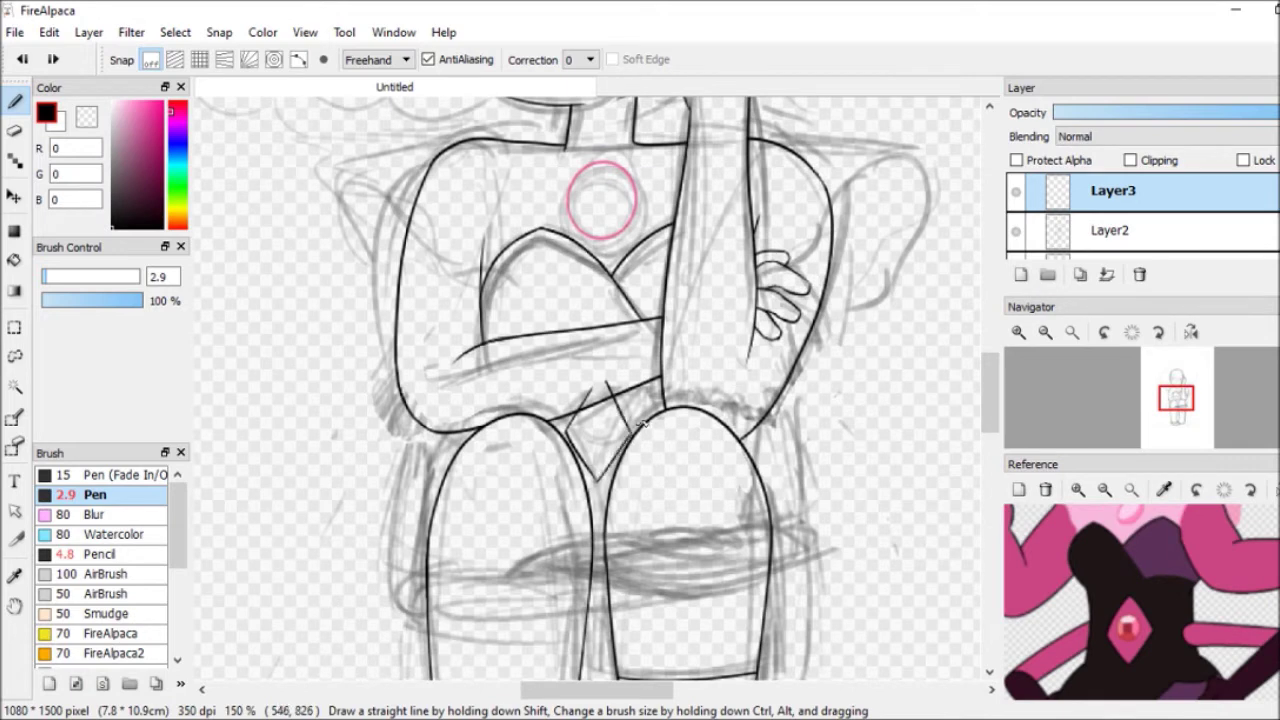
{"action": "key", "text": "e"}
{"action": "key", "text": "b"}
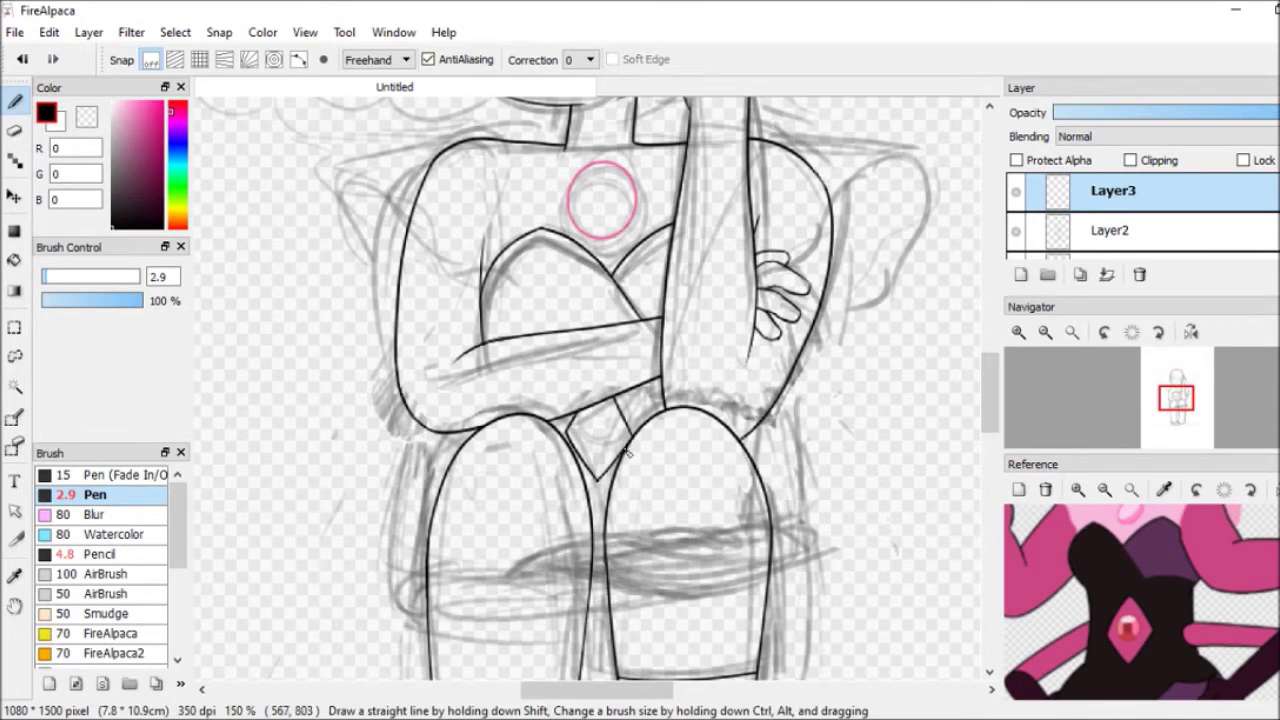
Adjust the diamond's placement with Transform, clean up its edges, and ink a circle for the gem inside it.
{"action": "key", "text": "ctrl+t"}
{"action": "key", "text": "Return"}
{"action": "key", "text": "e"}
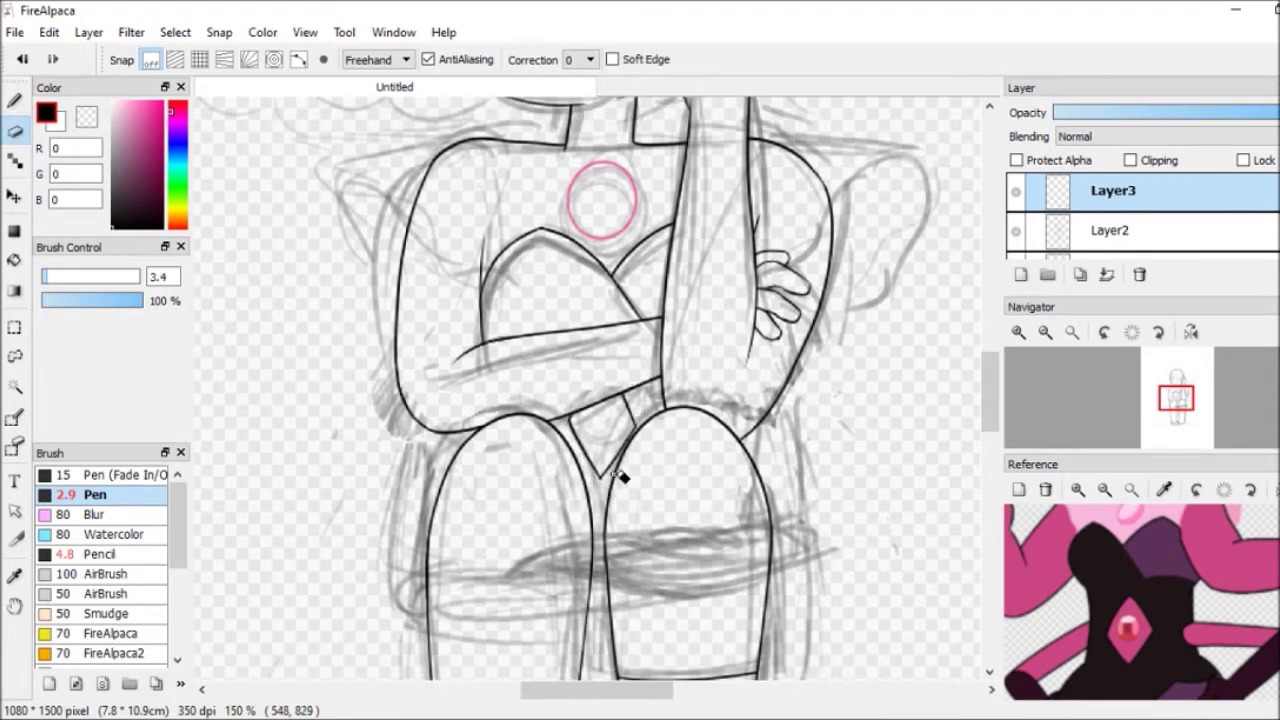
{"action": "key", "text": "b"}
{"action": "left_click_drag", "start_coordinate": [603, 404], "coordinate": [598, 406]}
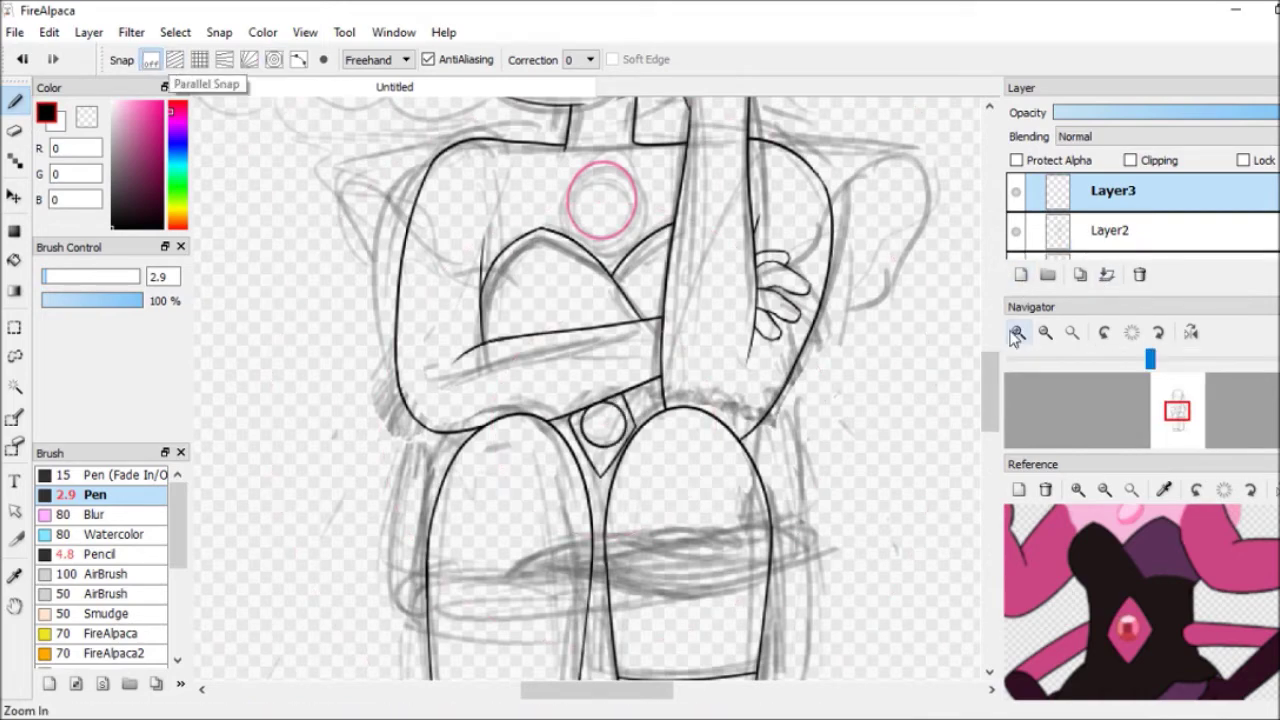
Ink a small square facet inside the round gem at brush size 2.4, then lasso and transform it into place.
{"action": "scroll", "coordinate": [603, 420], "scroll_direction": "up", "scroll_amount": 3}
{"action": "scroll", "coordinate": [603, 420], "scroll_direction": "down", "scroll_amount": 1}
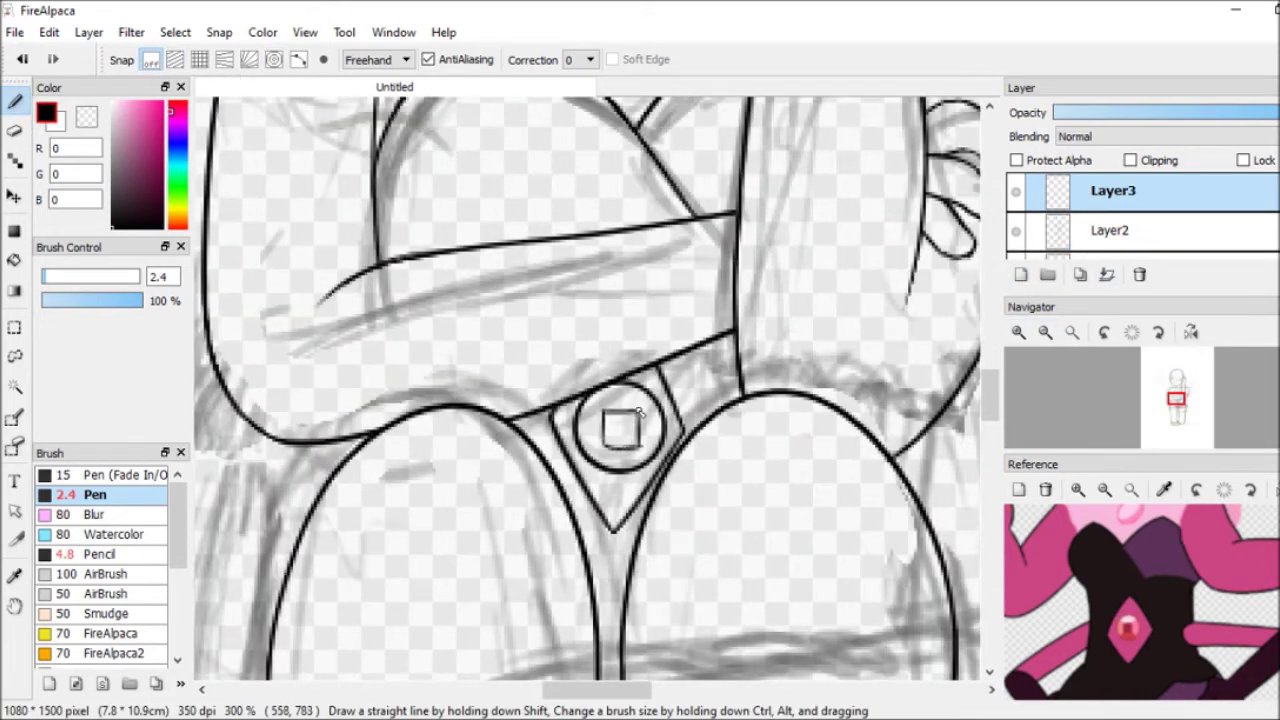
{"action": "key", "text": "l"}
{"action": "left_click_drag", "start_coordinate": [657, 443], "coordinate": [648, 438]}
{"action": "key", "text": "ctrl+t"}
{"action": "key", "text": "Return"}
{"action": "key", "text": "ctrl+minus"}
{"action": "left_click", "coordinate": [1018, 333]}
Reshape the selected round gem and its facets with Transform to fit inside the diamond.
{"action": "key", "text": "ctrl+t"}
{"action": "left_click_drag", "start_coordinate": [586, 371], "coordinate": [580, 386]}
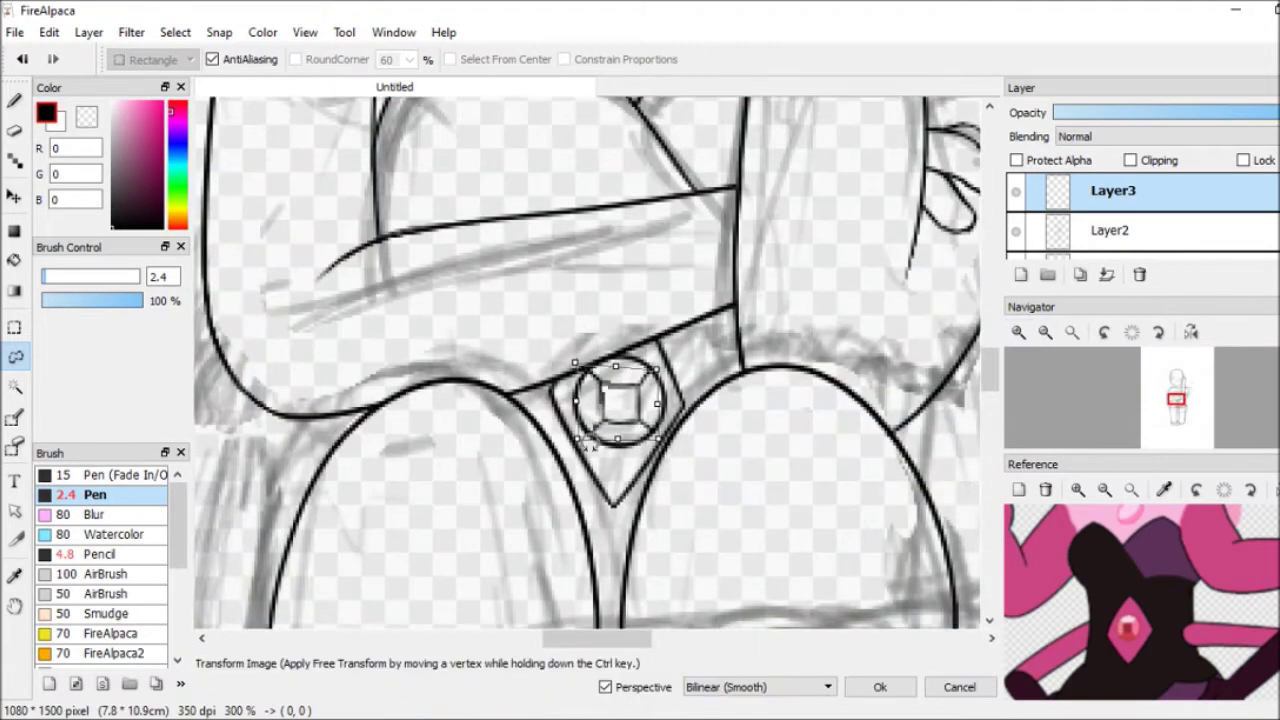
{"action": "key", "text": "Return"}
{"action": "key", "text": "b"}
{"action": "left_click", "coordinate": [1045, 332]}
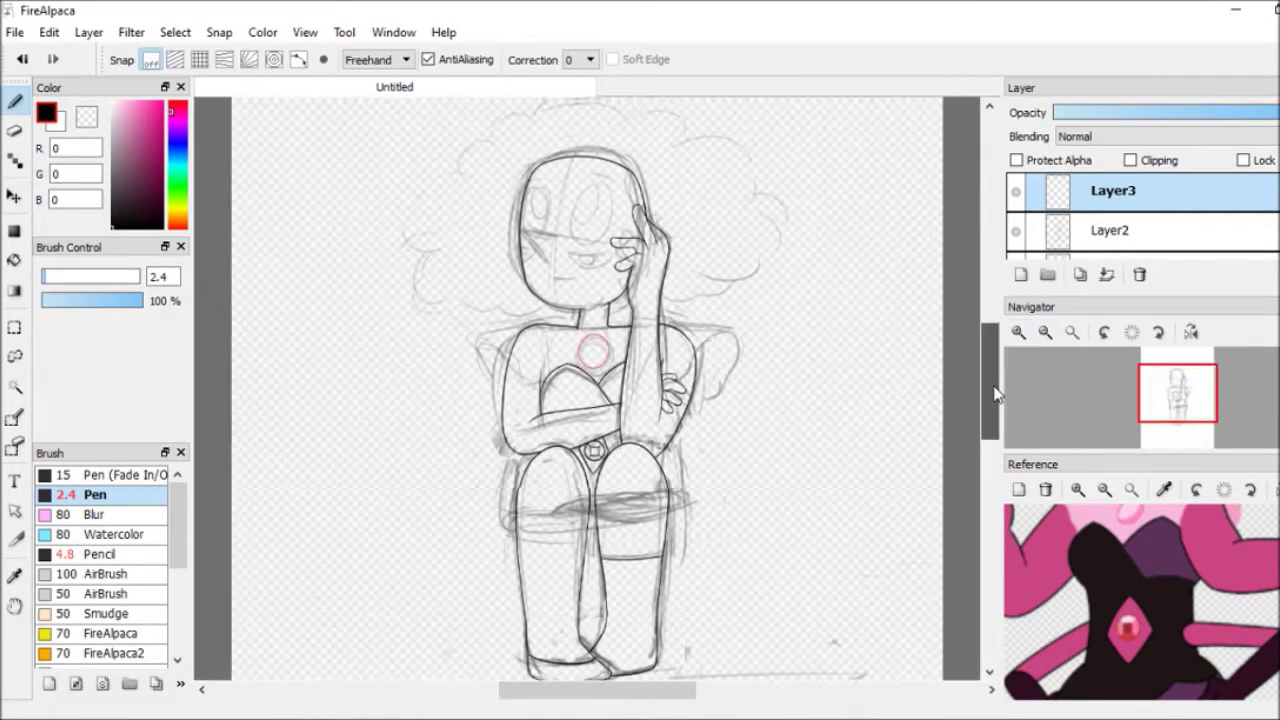
With Protect Alpha on, pick dark red (134, 17, 38) from the reference and recolor the round gem's lines.
{"action": "left_click", "coordinate": [1018, 332]}
{"action": "left_click", "coordinate": [1016, 160]}
{"action": "left_click", "coordinate": [1164, 489]}
{"action": "left_click", "coordinate": [1127, 625]}
{"action": "left_click_drag", "start_coordinate": [595, 280], "coordinate": [617, 287]}
{"action": "left_click", "coordinate": [1018, 332]}
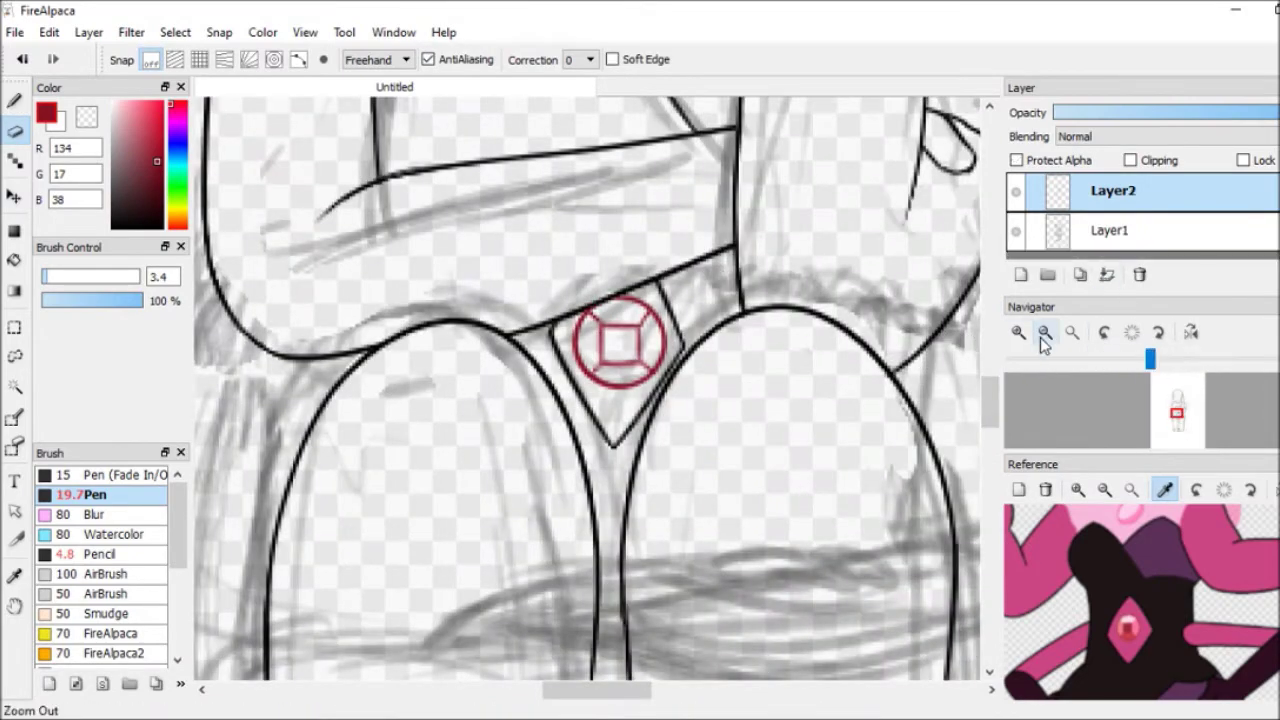
{"action": "key", "text": "e"}
Try to ink two short black lines bridging the gap between the thighs, trimmed at the leg outlines.
{"action": "left_click_drag", "start_coordinate": [990, 400], "coordinate": [990, 370]}
{"action": "key", "text": "ctrl+minus"}
{"action": "scroll", "coordinate": [990, 428], "scroll_direction": "up", "scroll_amount": 2}
{"action": "scroll", "coordinate": [1140, 600], "scroll_direction": "down", "scroll_amount": 2}
{"action": "key", "text": "p"}
{"action": "left_click_drag", "start_coordinate": [636, 515], "coordinate": [566, 550]}
{"action": "scroll", "coordinate": [595, 598], "scroll_direction": "down", "scroll_amount": 3}
{"action": "key", "text": "e"}
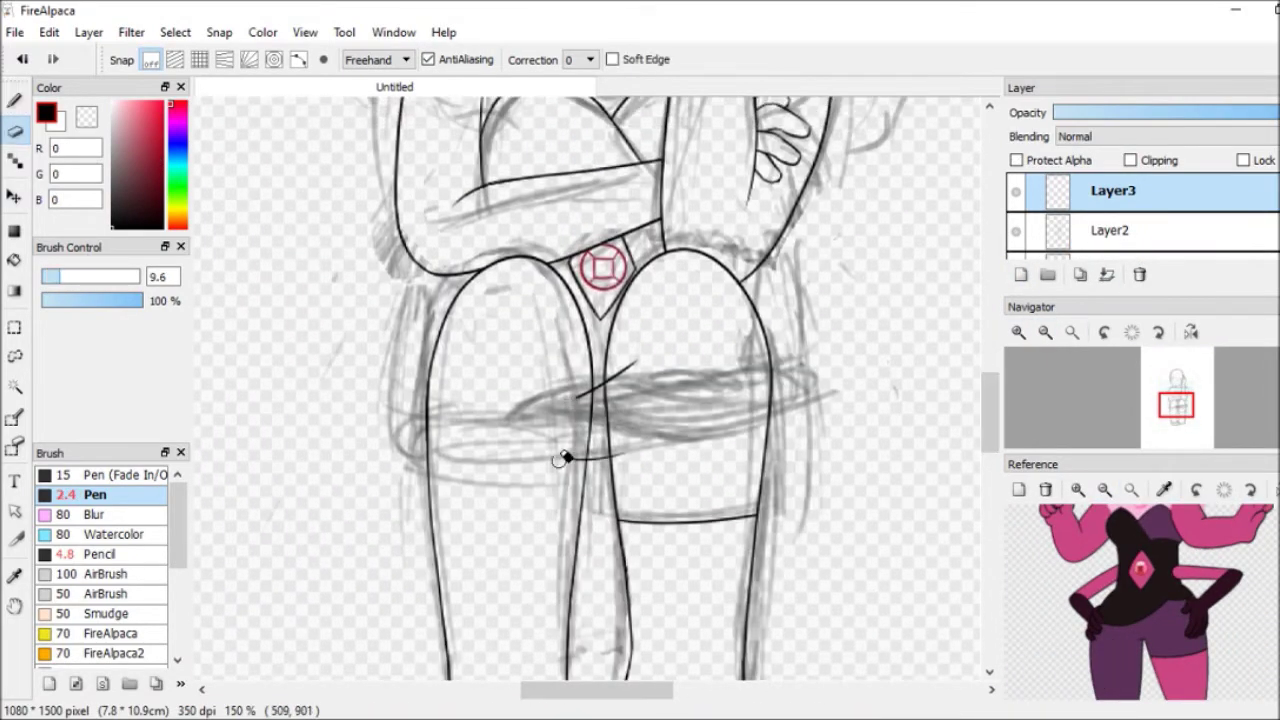
{"action": "key", "text": "p"}
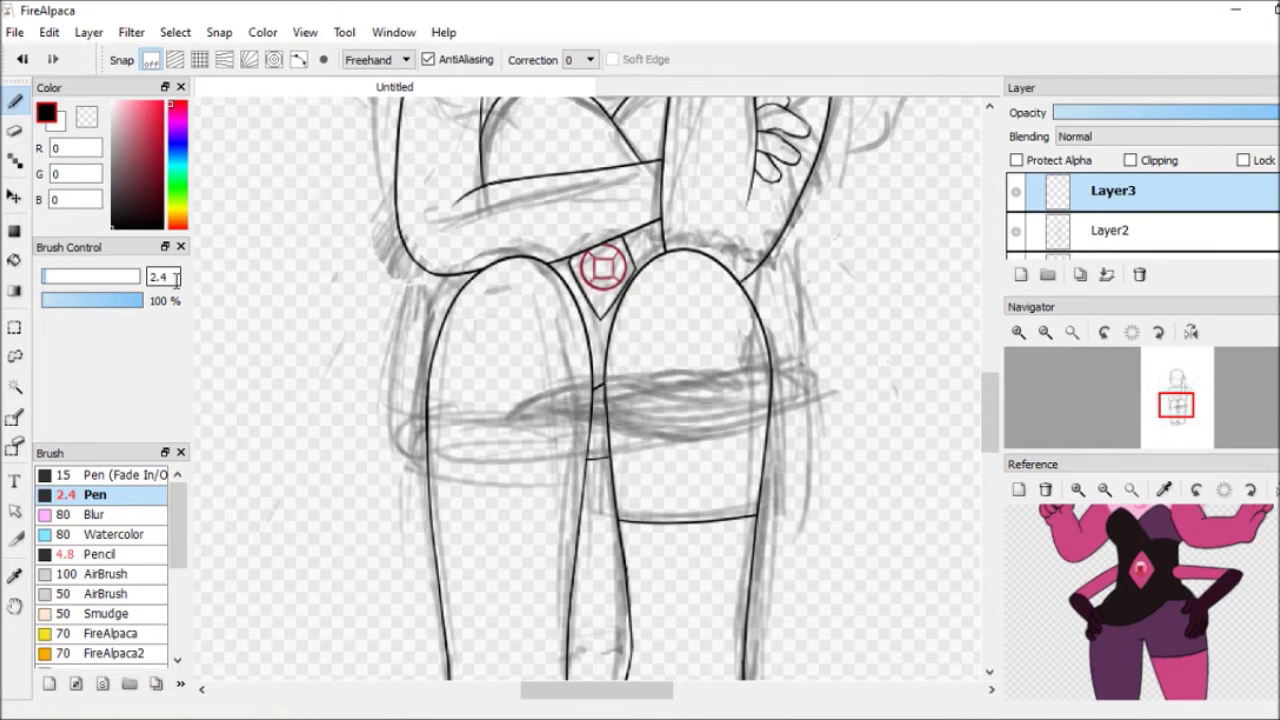
Ink the inner thigh line and the short hem between the legs, erasing the excess strokes.
{"action": "mouse_move", "coordinate": [602, 360]}
{"action": "left_mouse_down"}
{"action": "mouse_move", "coordinate": [598, 450]}
{"action": "mouse_move", "coordinate": [566, 525]}
{"action": "left_mouse_up"}
{"action": "key", "text": "e"}
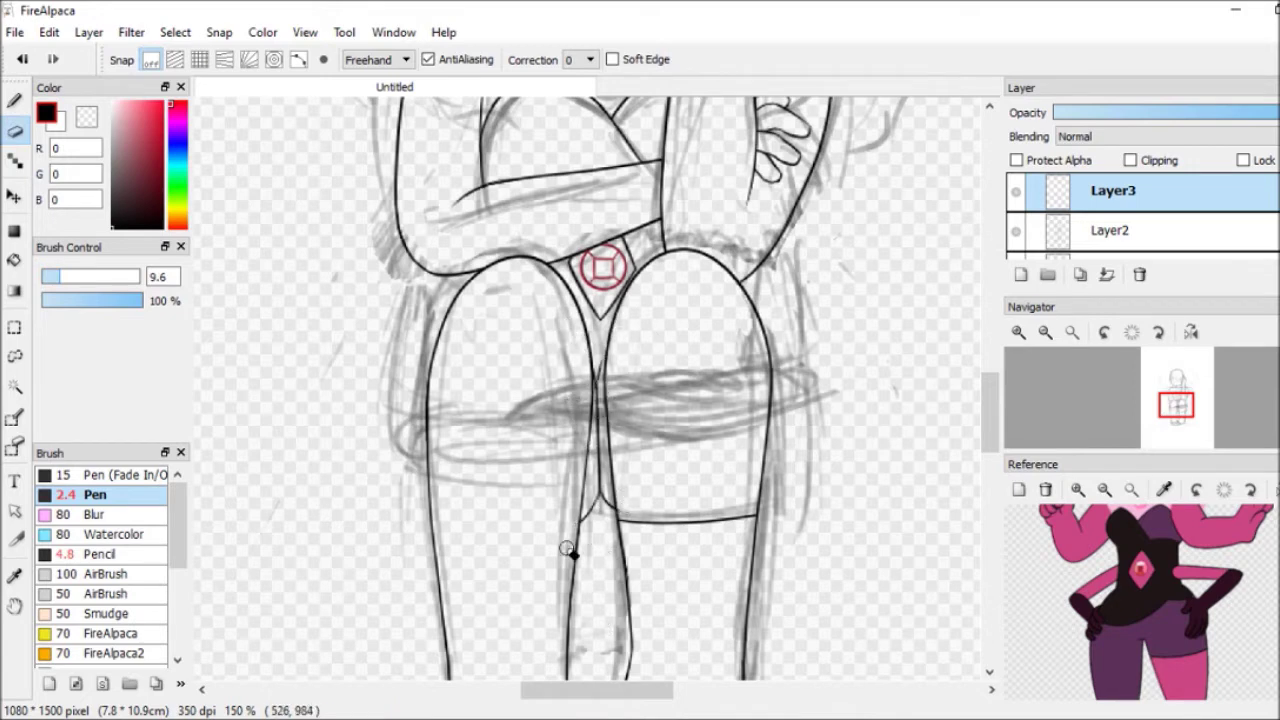
{"action": "key", "text": "b"}
{"action": "key", "text": "e"}
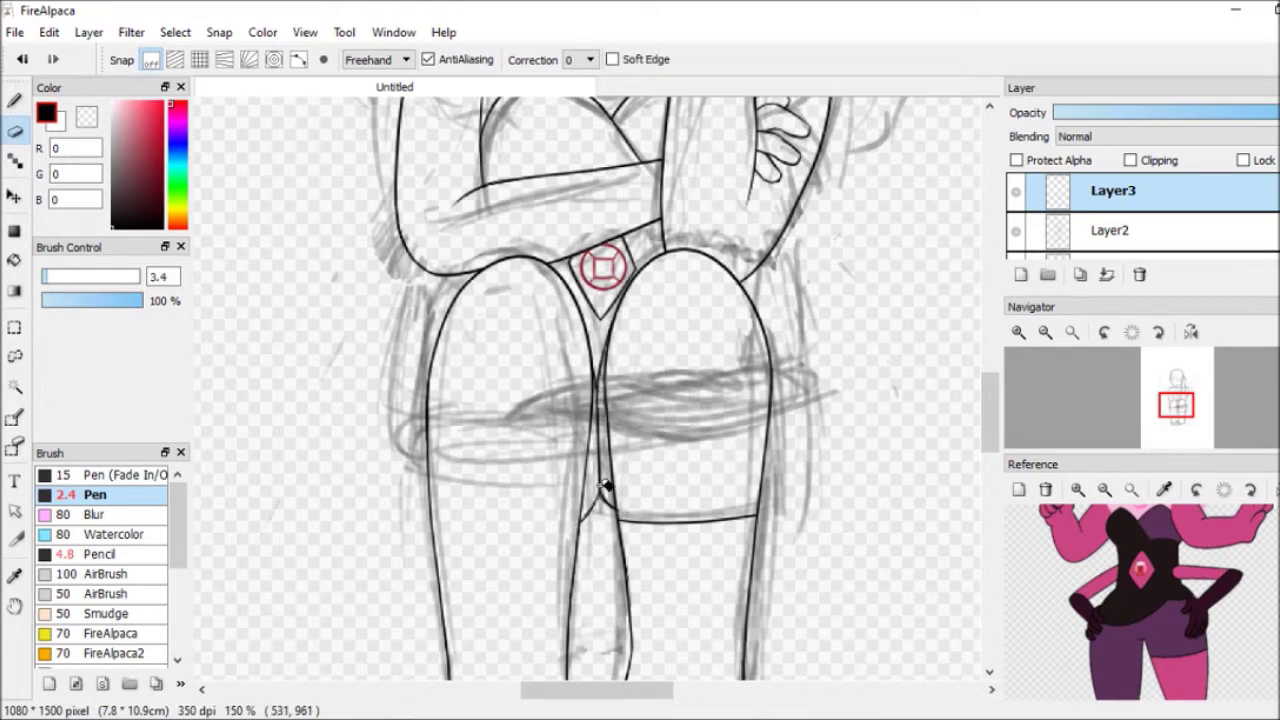
{"action": "key", "text": "b"}
{"action": "key", "text": "e"}
{"action": "left_click_drag", "start_coordinate": [601, 497], "coordinate": [584, 505]}
{"action": "key", "text": "b"}
{"action": "key", "text": "e"}
Ink the lower pair of arms down the outside of both knees, with the forearms crossing in front of the legs.
{"action": "left_click", "coordinate": [1045, 332]}
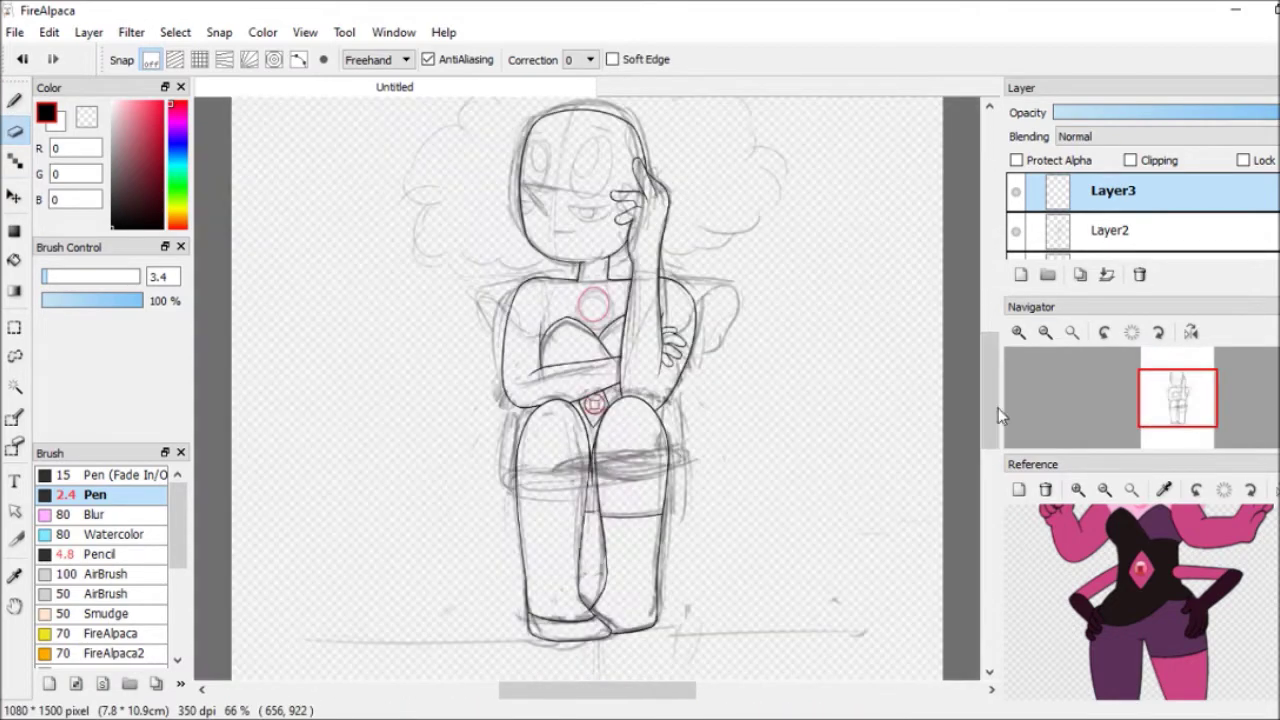
{"action": "key", "text": "ctrl+plus"}
{"action": "key", "text": "ctrl+plus"}
{"action": "left_click", "coordinate": [16, 104]}
{"action": "scroll", "coordinate": [748, 290], "scroll_direction": "down", "scroll_amount": 5}
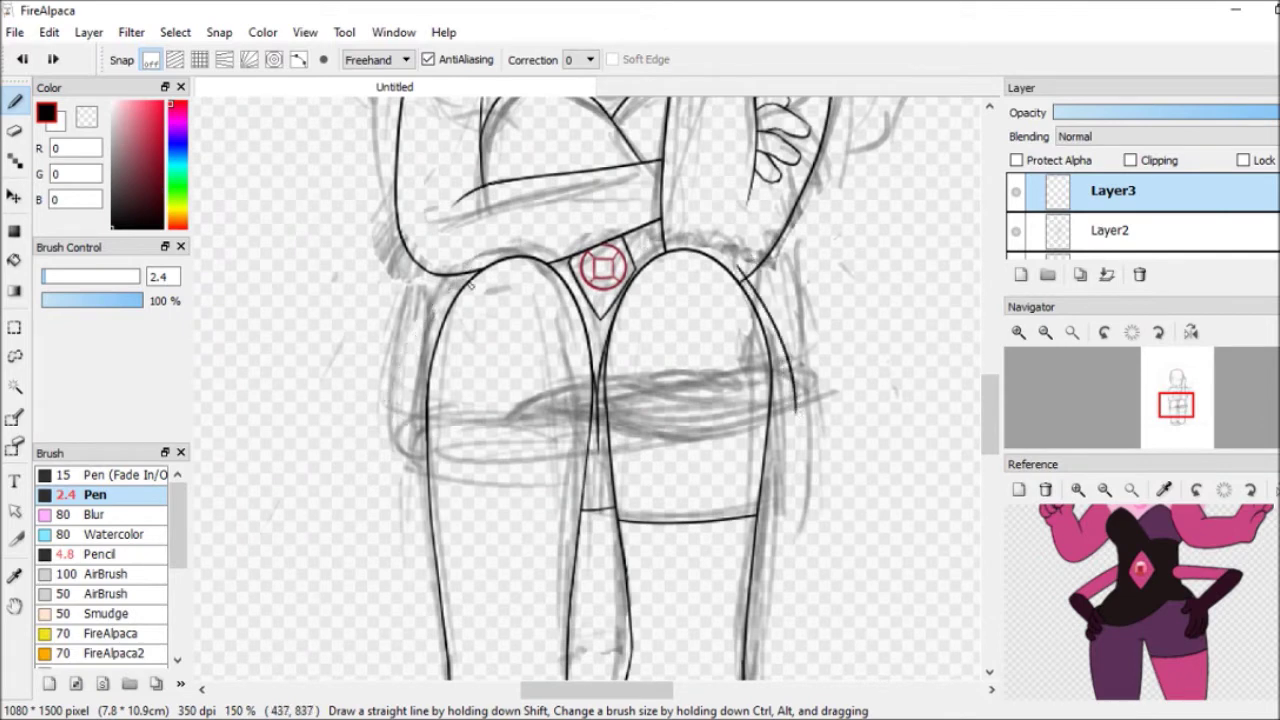
{"action": "left_click_drag", "start_coordinate": [480, 264], "coordinate": [410, 422]}
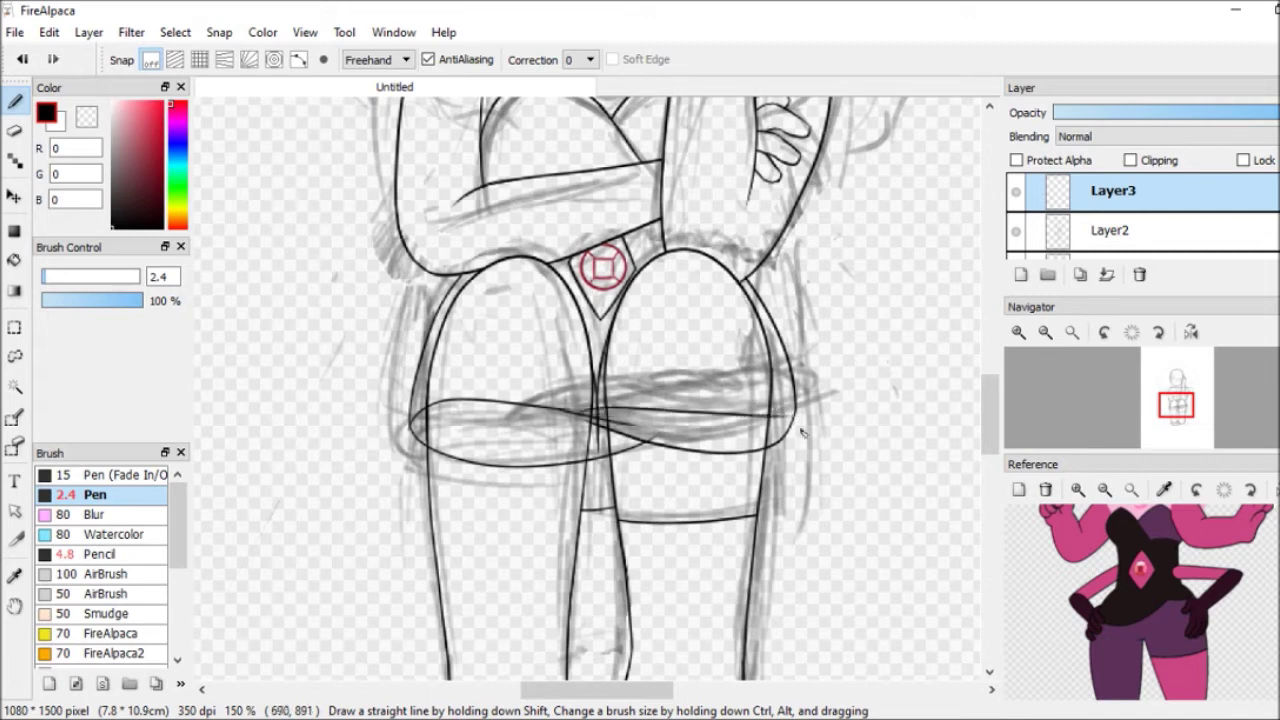
{"action": "left_click_drag", "start_coordinate": [786, 421], "coordinate": [795, 402]}
Ink the hands of the crossed lower arms, including the curled fingers over the right forearm.
{"action": "left_click", "coordinate": [15, 131]}
{"action": "key", "text": "b"}
{"action": "left_click_drag", "start_coordinate": [612, 410], "coordinate": [535, 397]}
{"action": "key", "text": "e"}
{"action": "key", "text": "b"}
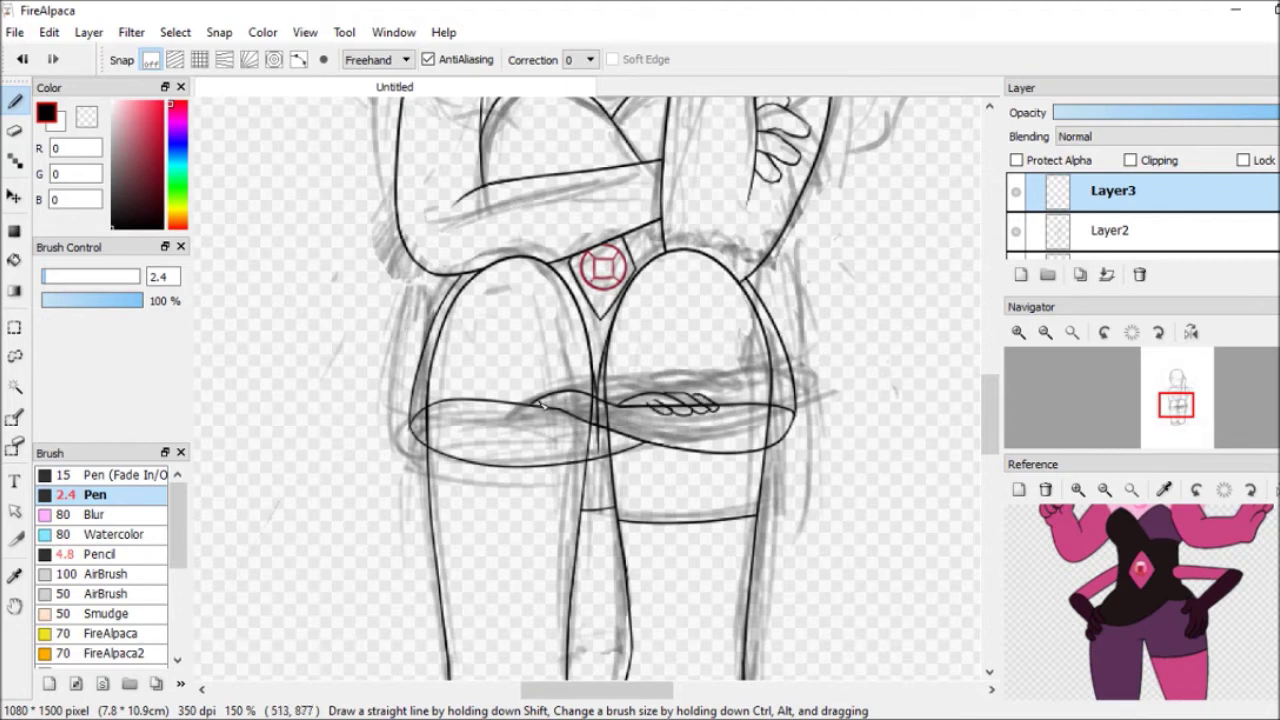
Refine the lower arms' left elbow and erase the overlapping lines around the fingers and crossed forearms.
{"action": "scroll", "coordinate": [538, 400], "scroll_direction": "up", "scroll_amount": 1}
{"action": "key", "text": "e"}
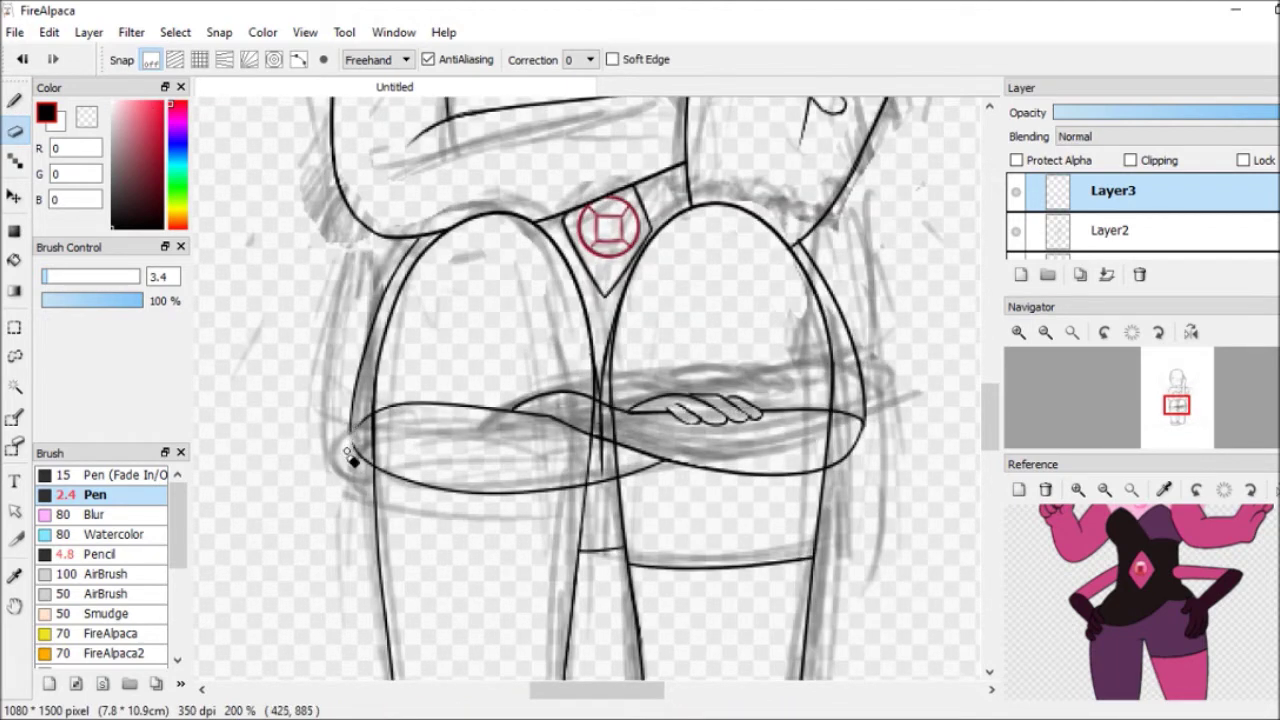
{"action": "key", "text": "b"}
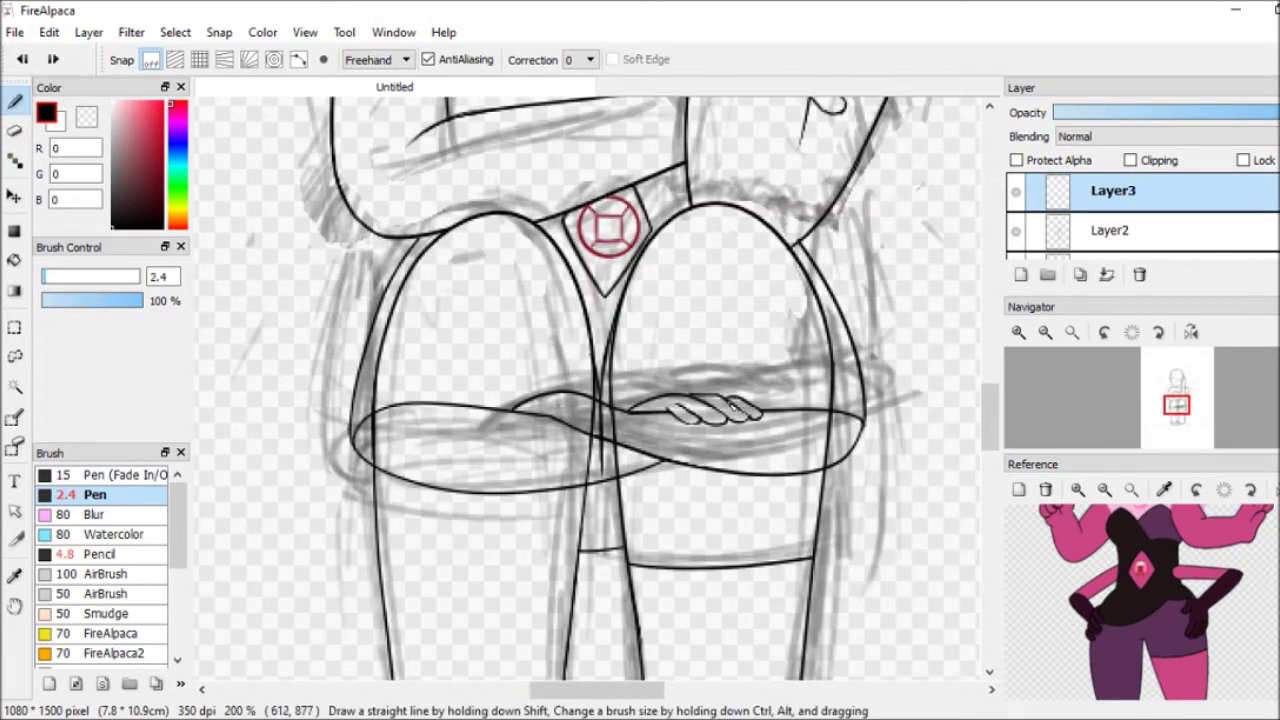
{"action": "key", "text": "e"}
{"action": "key", "text": "b"}
{"action": "key", "text": "e"}
{"action": "key", "text": "b"}
{"action": "key", "text": "e"}
Erase the leg outlines on Layer2 that cross the lower forearms, and tidy the arm lines on Layer3.
{"action": "key", "text": "ctrl+Down"}
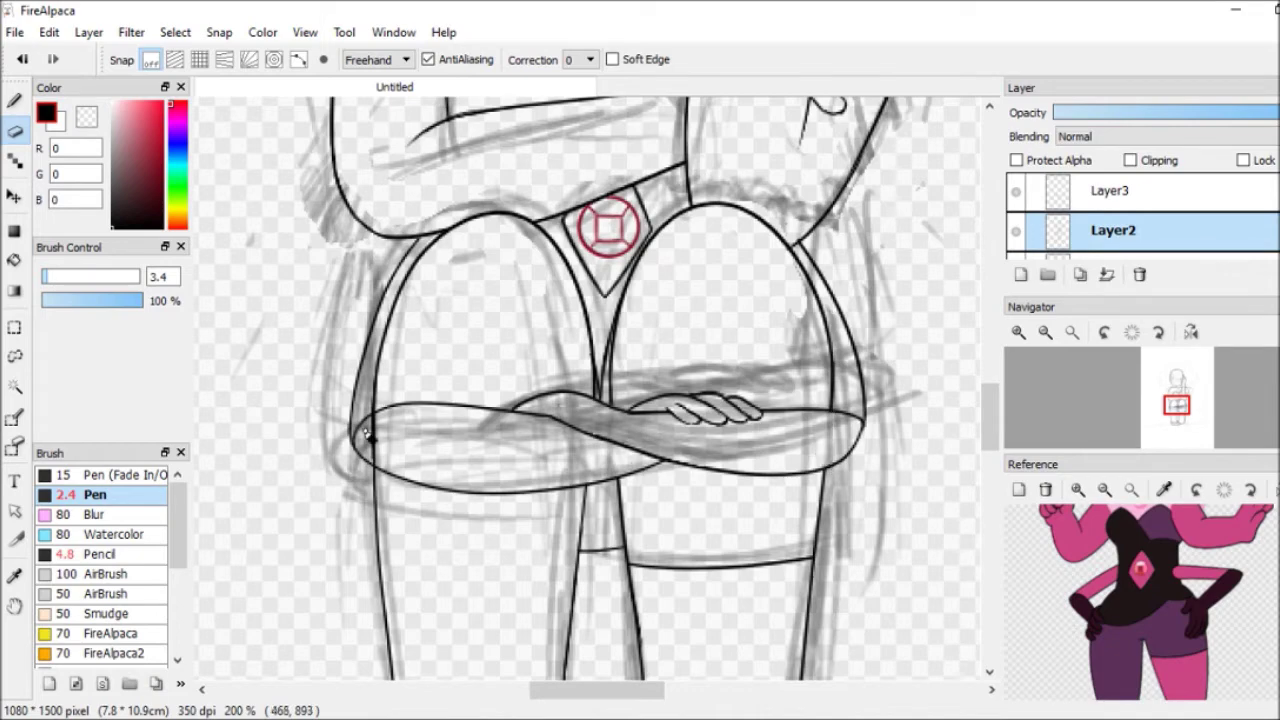
{"action": "key", "text": "ctrl+Up"}
{"action": "key", "text": "b"}
{"action": "key", "text": "e"}
{"action": "key", "text": "ctrl+Down"}
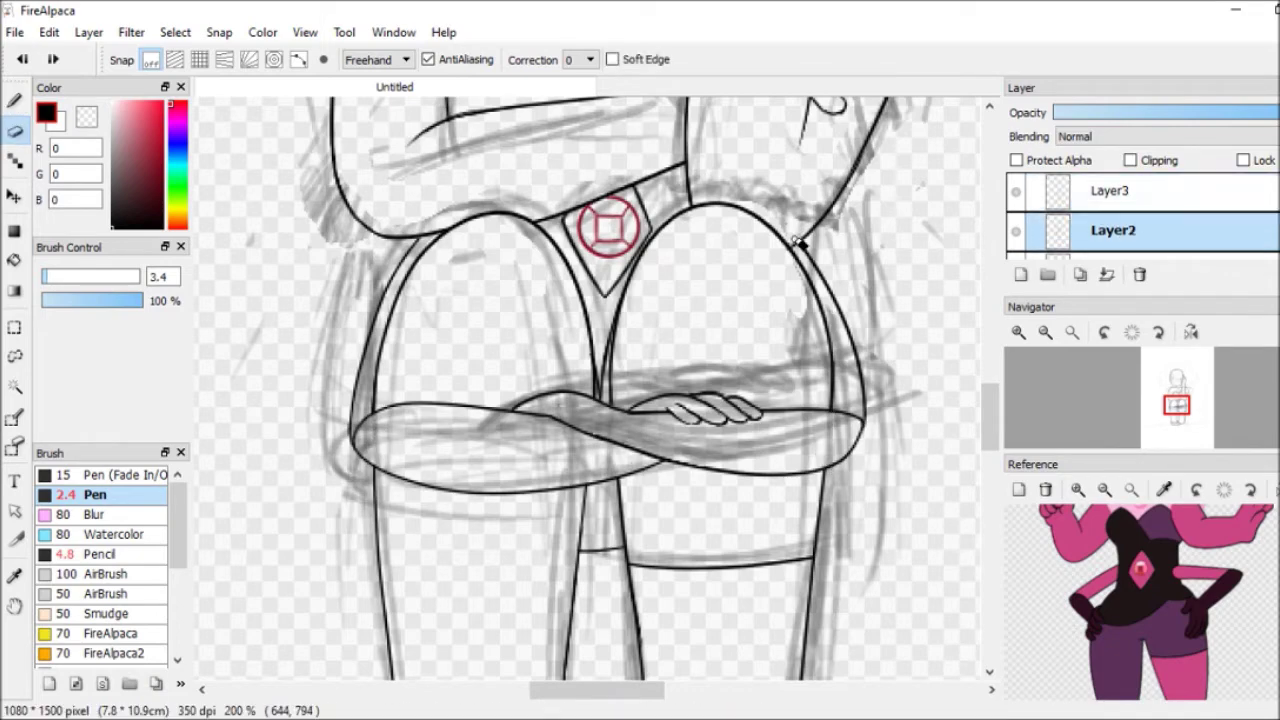
Ink the ruffled collar's curved outlines over both shoulders on Layer3, and erase the parts that cross the raised arm.
{"action": "left_click", "coordinate": [1045, 332]}
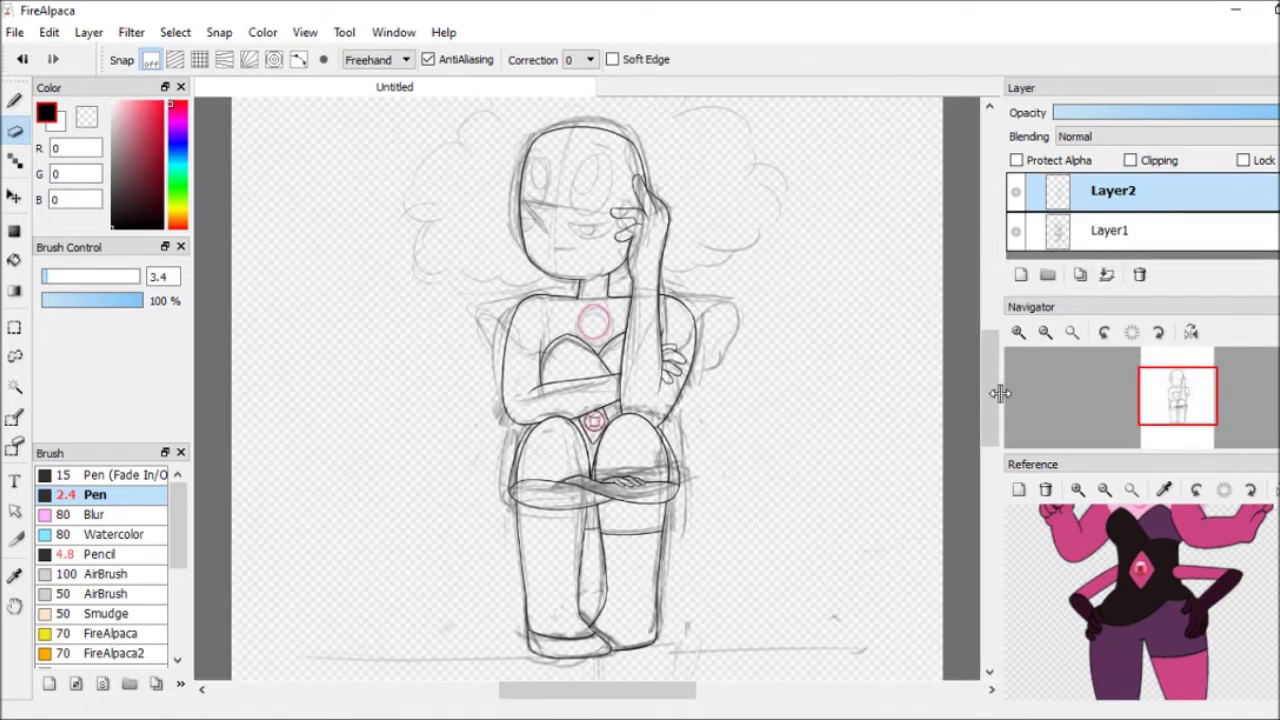
{"action": "key", "text": "ctrl+Up"}
{"action": "scroll", "coordinate": [1190, 435], "scroll_direction": "up", "scroll_amount": 2}
{"action": "left_click", "coordinate": [14, 101]}
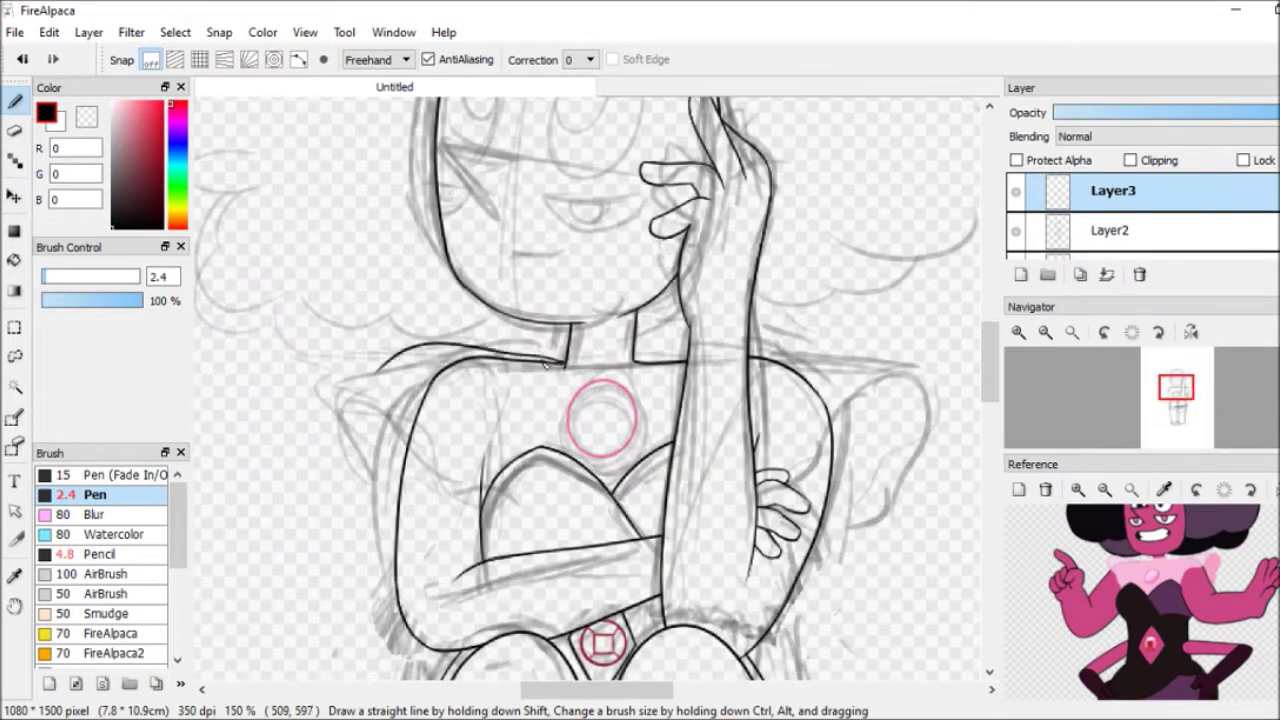
{"action": "key", "text": "ctrl+z"}
{"action": "left_click_drag", "start_coordinate": [345, 392], "coordinate": [516, 484]}
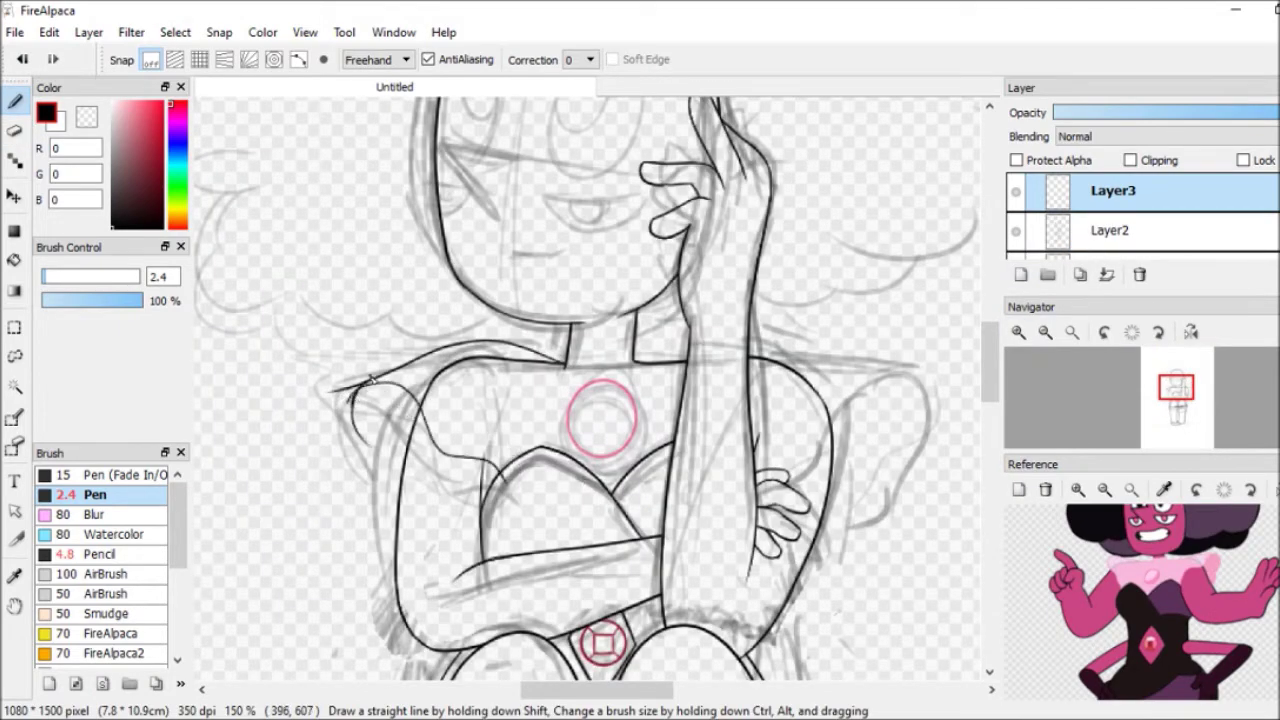
{"action": "left_click_drag", "start_coordinate": [648, 360], "coordinate": [838, 534]}
{"action": "key", "text": "e"}
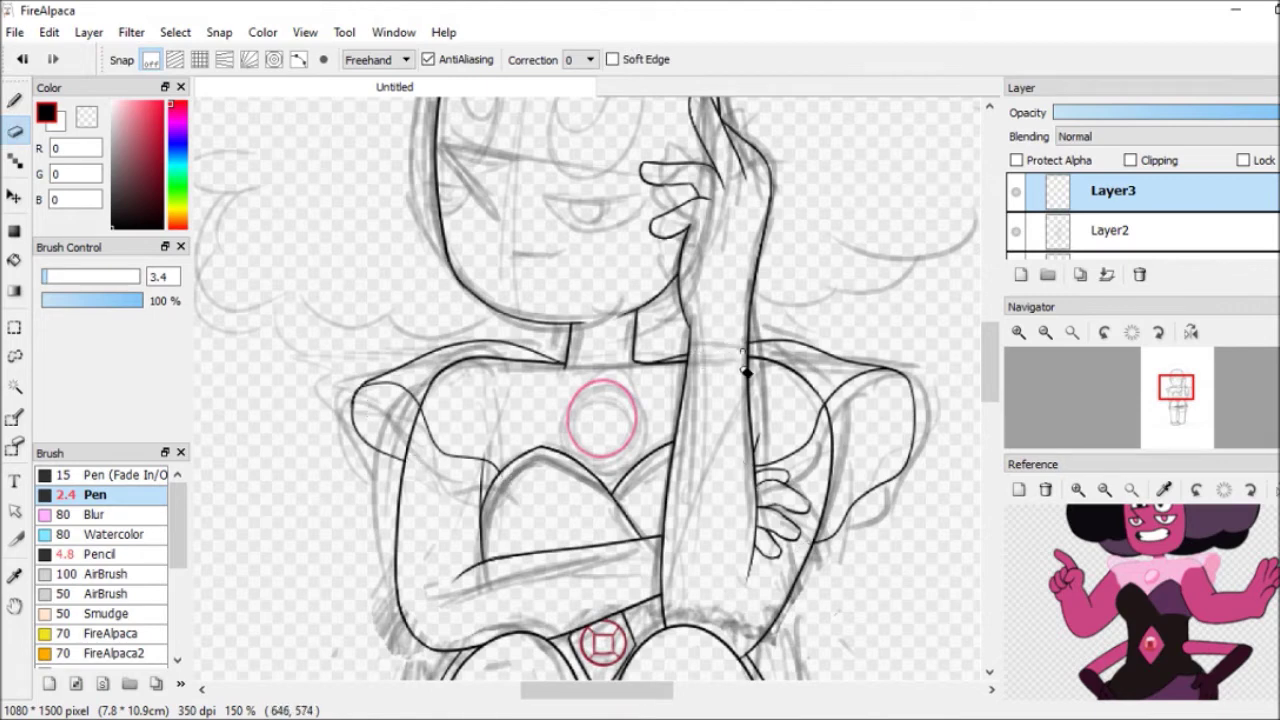
{"action": "key", "text": "b"}
{"action": "key", "text": "e"}
Sample light pink from the reference character's collar and recolour the collar outlines with alpha protected.
{"action": "left_click", "coordinate": [1165, 489]}
{"action": "left_click", "coordinate": [1150, 580]}
{"action": "key", "text": "b"}
{"action": "mouse_move", "coordinate": [355, 400]}
{"action": "left_mouse_down"}
{"action": "mouse_move", "coordinate": [794, 406]}
{"action": "mouse_move", "coordinate": [520, 318]}
{"action": "left_mouse_up"}
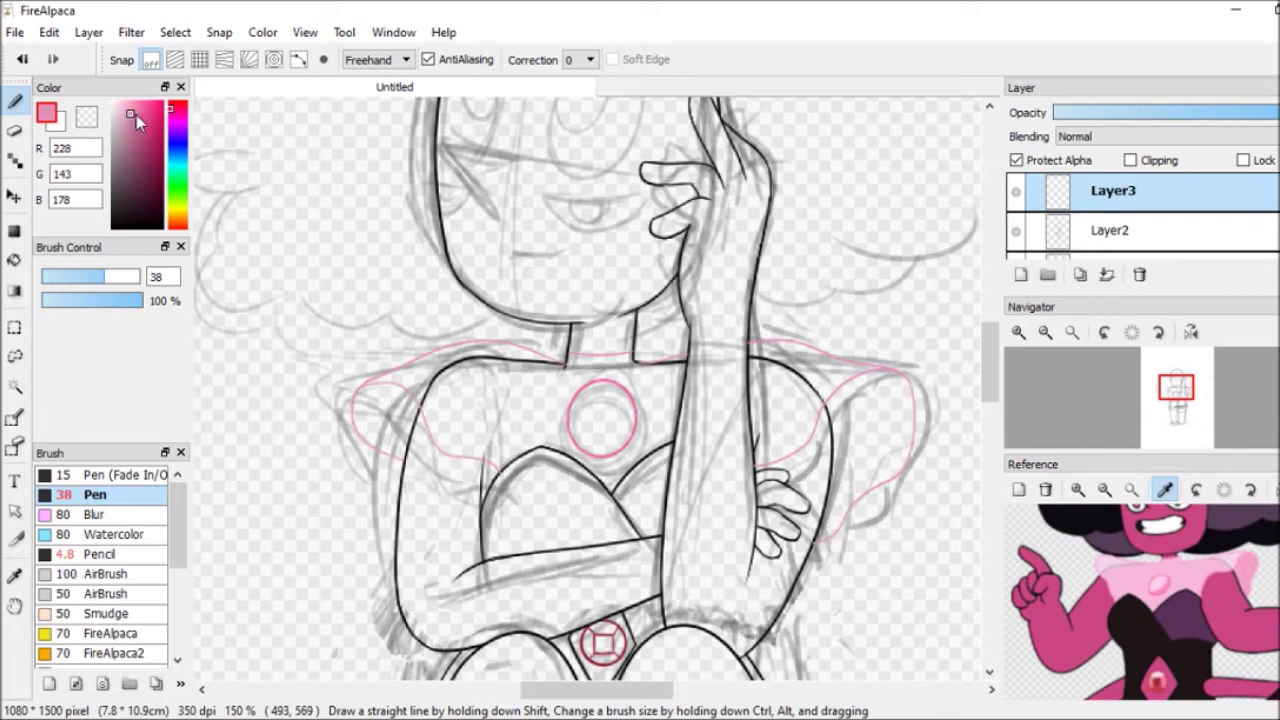
Set the pen to 2.4, sample the darker pink, and clean up the lines where the collar meets the neck on Layer2 and Layer3.
{"action": "left_click_drag", "start_coordinate": [103, 276], "coordinate": [46, 277]}
{"action": "key", "text": "ctrl+plus"}
{"action": "left_click", "coordinate": [660, 352], "text": "alt"}
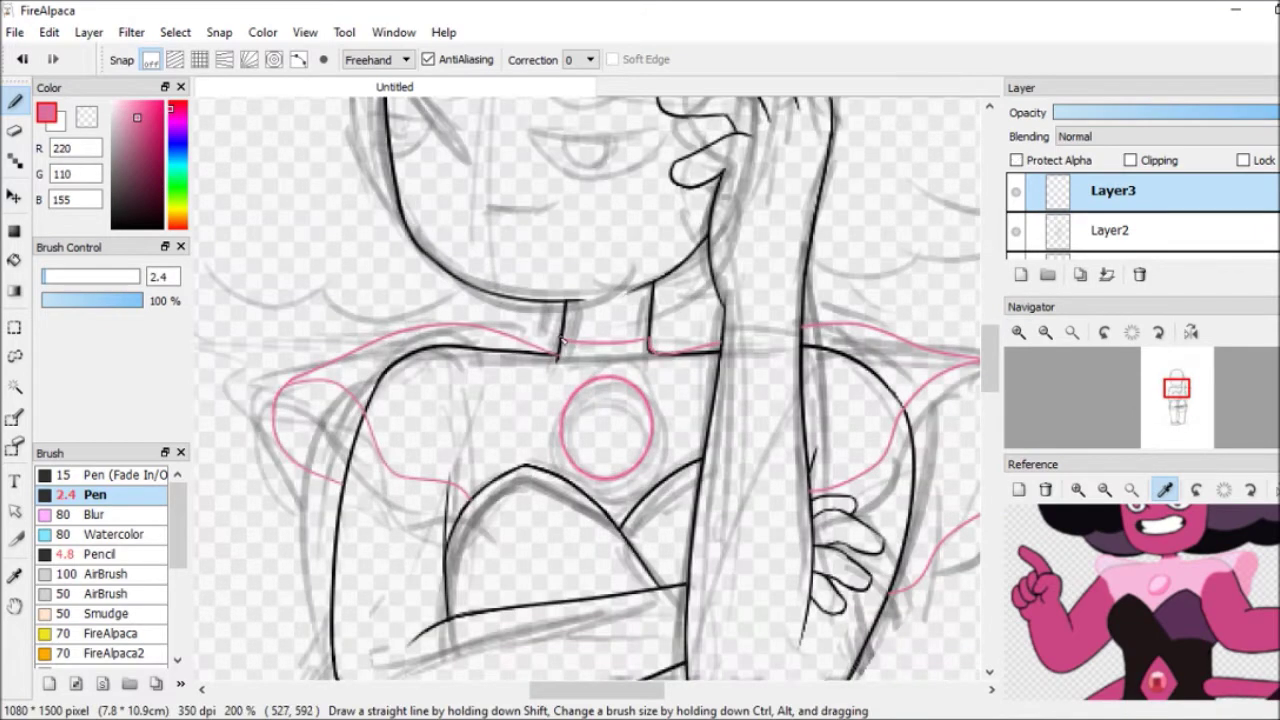
{"action": "key", "text": "e"}
{"action": "left_click", "coordinate": [1125, 243]}
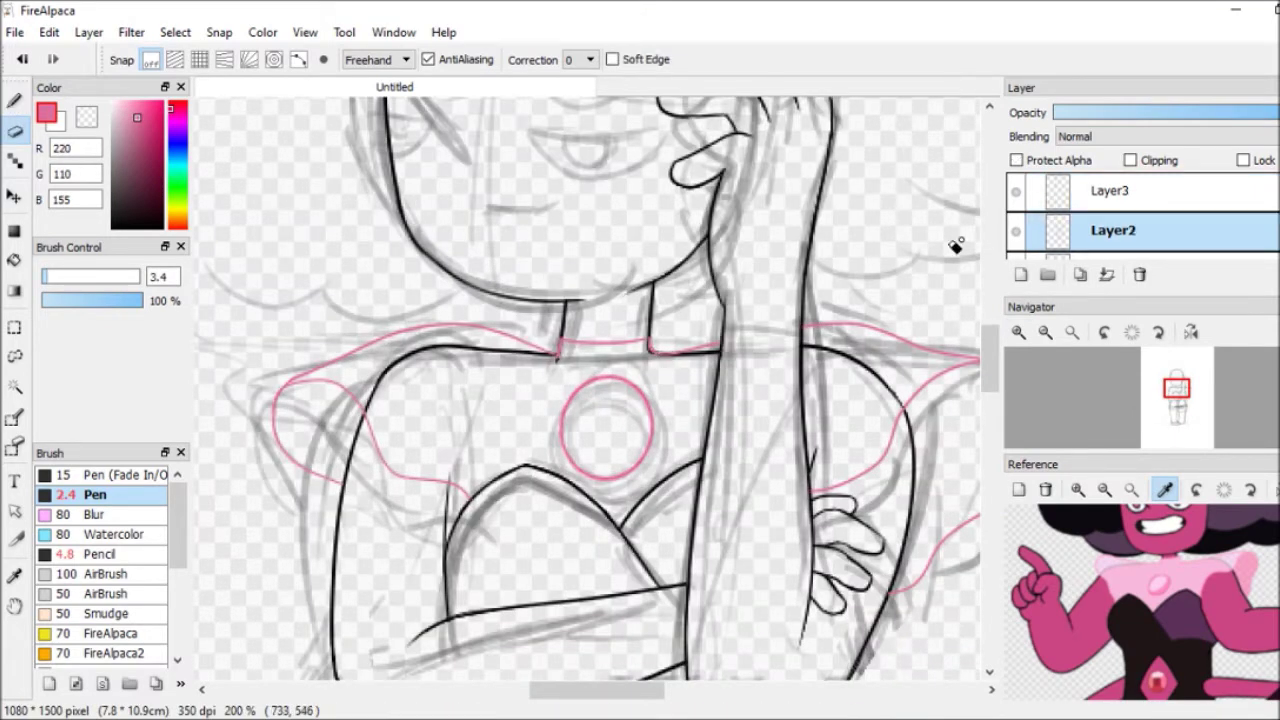
{"action": "key", "text": "b"}
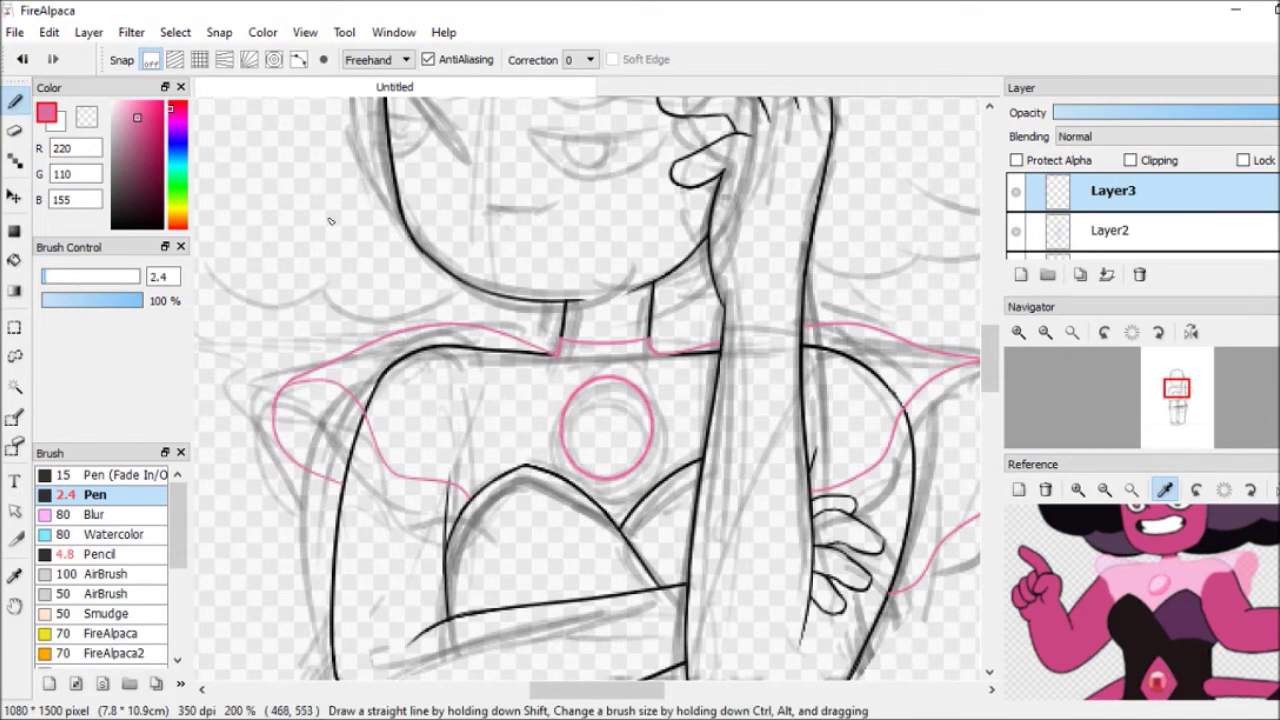
{"action": "key", "text": "e"}
Ink a large black oval for the character's nearer eye, and transform it to fit the face.
{"action": "left_click", "coordinate": [1045, 332]}
{"action": "mouse_move", "coordinate": [990, 375]}
{"action": "left_mouse_down"}
{"action": "mouse_move", "coordinate": [993, 398]}
{"action": "mouse_move", "coordinate": [993, 358]}
{"action": "left_mouse_up"}
{"action": "key", "text": "b"}
{"action": "key", "text": "ctrl+t"}
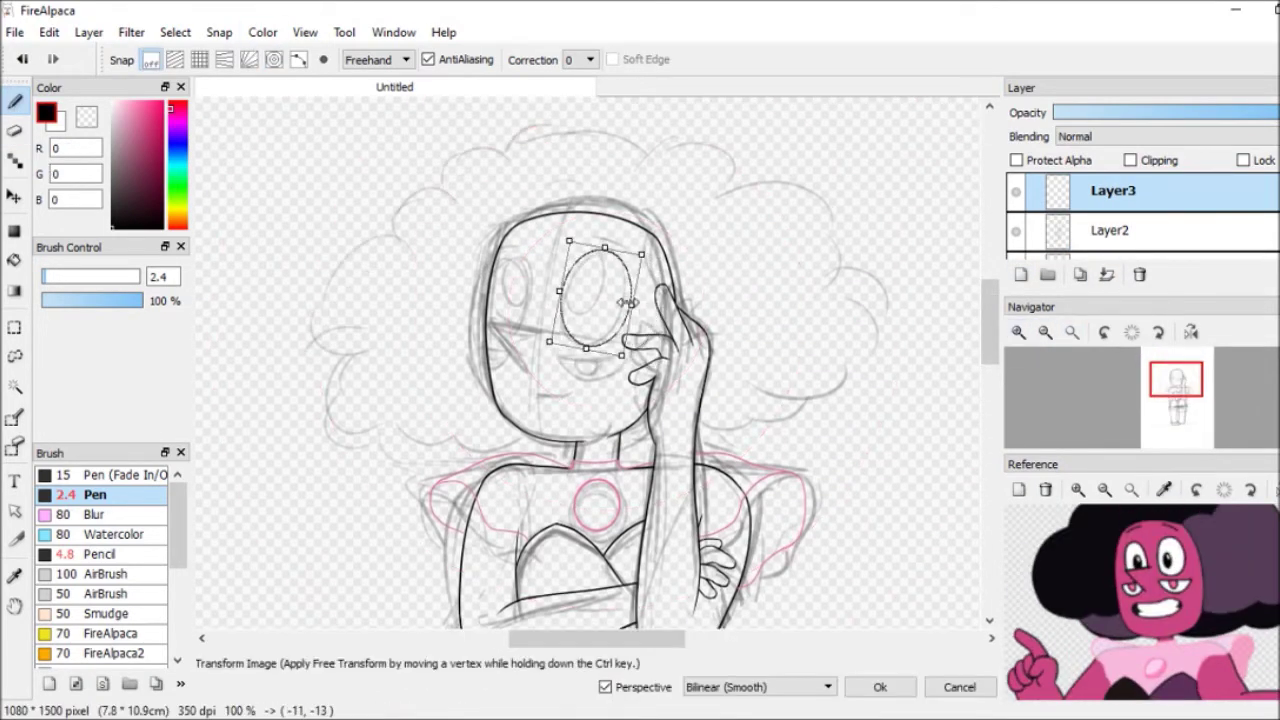
{"action": "key", "text": "Return"}
Duplicate the large eye, narrow and place the copy at the far side of the face, and merge it into Layer3.
{"action": "left_click", "coordinate": [1080, 274]}
{"action": "key", "text": "ctrl+t"}
{"action": "left_click_drag", "start_coordinate": [614, 310], "coordinate": [510, 330]}
{"action": "key", "text": "Return"}
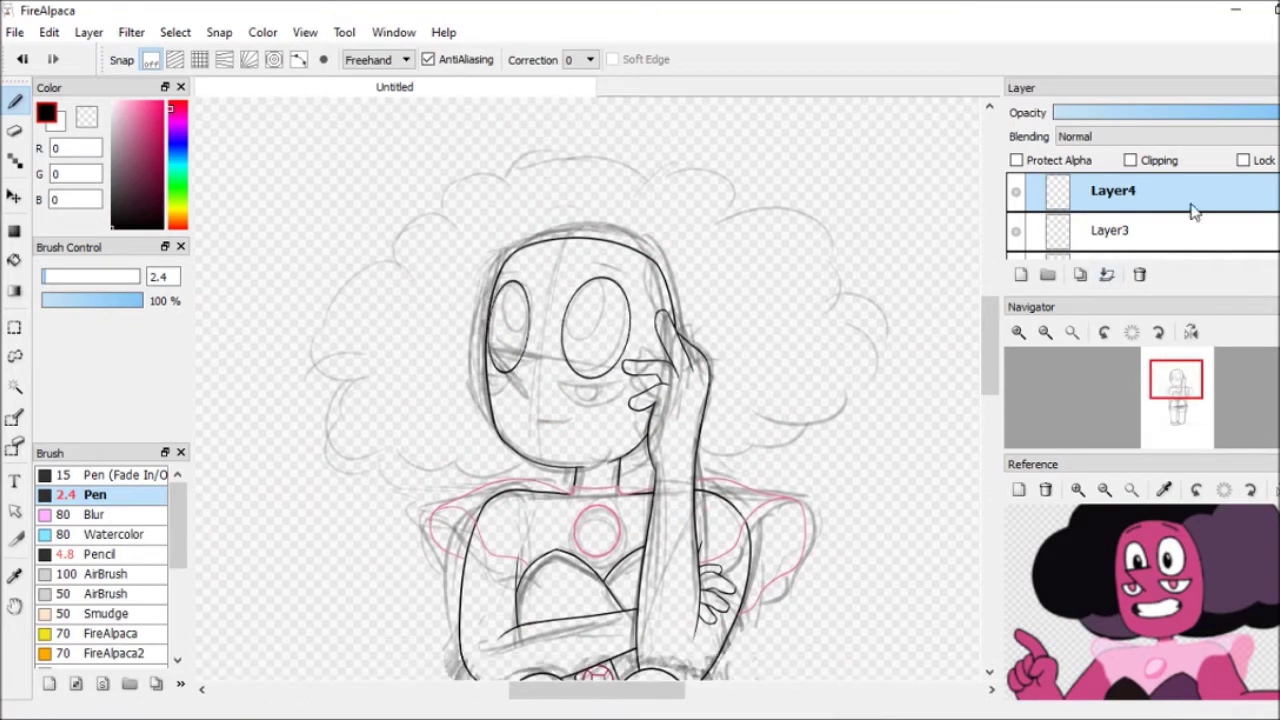
{"action": "key", "text": "ctrl+plus"}
{"action": "left_click", "coordinate": [1106, 274]}
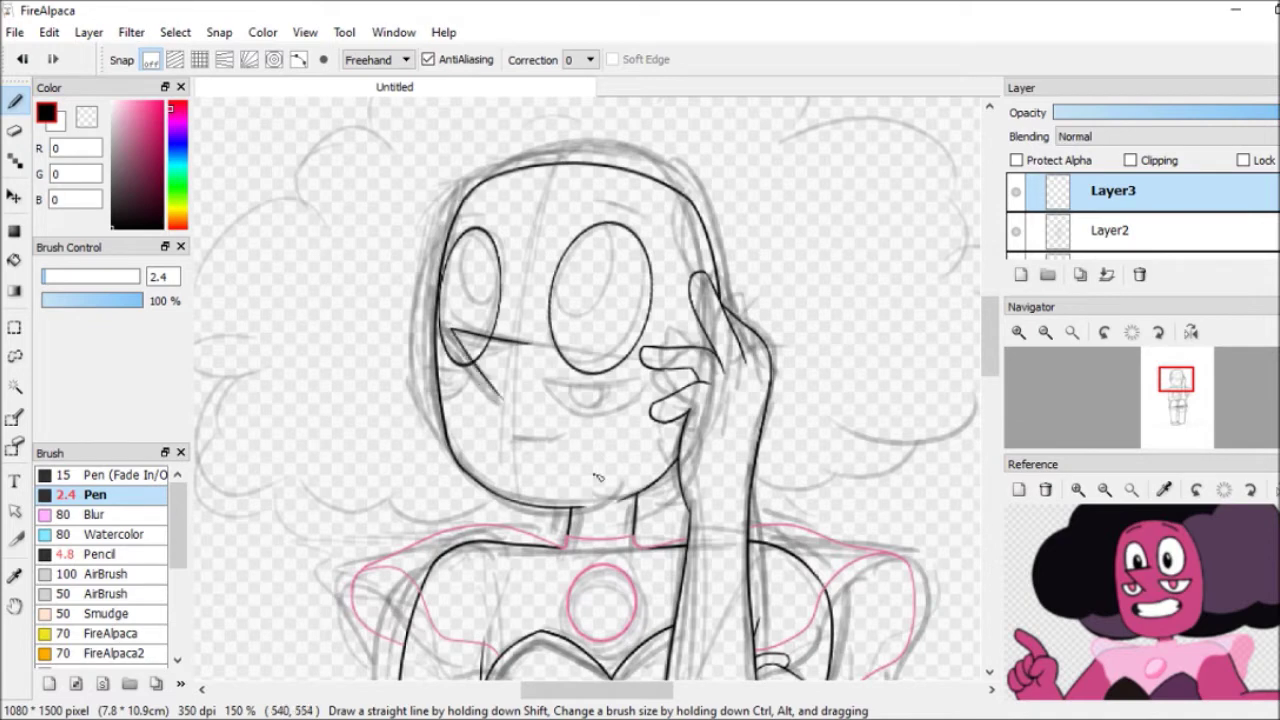
Erase the narrow eye's outline where it overlaps the pointed nose.
{"action": "key", "text": "e"}
{"action": "key", "text": "ctrl+Down"}
{"action": "key", "text": "ctrl+Up"}
Ink the half-moon-shaped lower eye beneath the large oval eye, beside the fingers.
{"action": "left_click", "coordinate": [14, 101]}
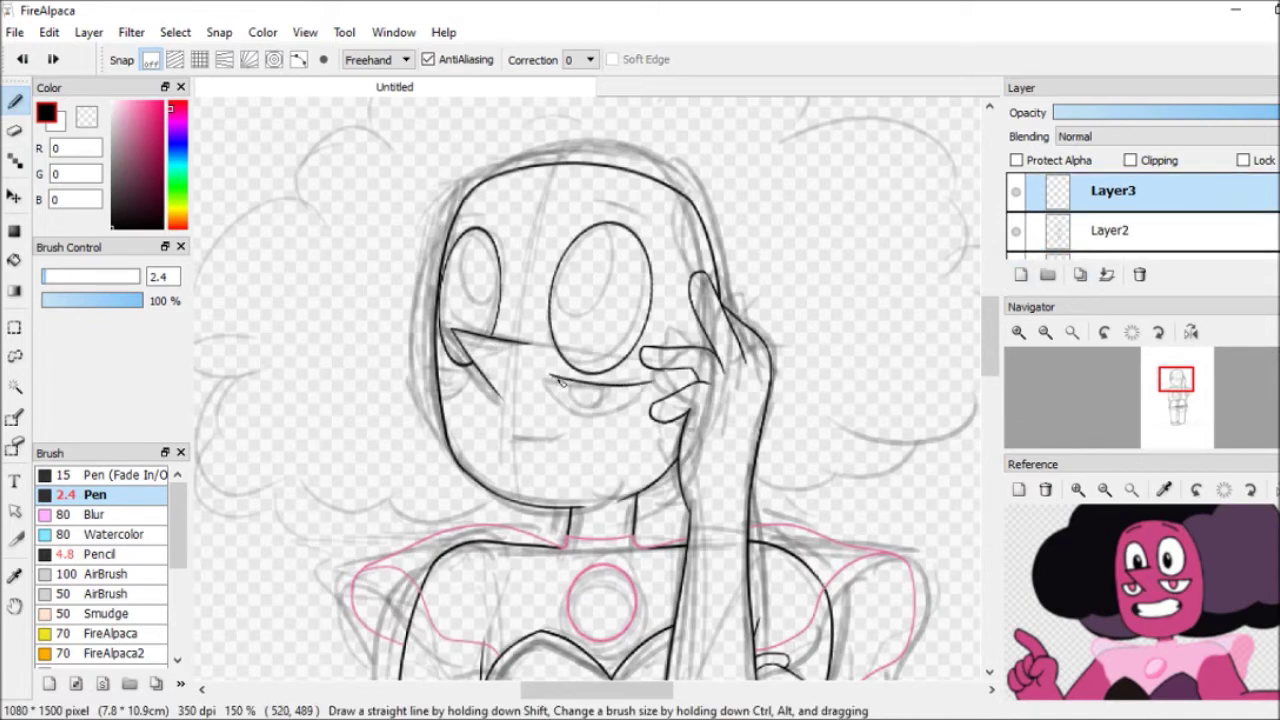
{"action": "left_click_drag", "start_coordinate": [552, 378], "coordinate": [648, 382]}
{"action": "key", "text": "e"}
Copy the half-moon eye, narrow and place the copy under the far eye, and merge it into Layer3.
{"action": "key", "text": "ctrl+plus"}
{"action": "key", "text": "ctrl+c"}
{"action": "key", "text": "ctrl+v"}
{"action": "key", "text": "ctrl+t"}
{"action": "mouse_move", "coordinate": [530, 373]}
{"action": "left_mouse_down"}
{"action": "mouse_move", "coordinate": [409, 371]}
{"action": "mouse_move", "coordinate": [420, 372]}
{"action": "left_mouse_up"}
{"action": "key", "text": "Return"}
{"action": "left_click", "coordinate": [1107, 275]}
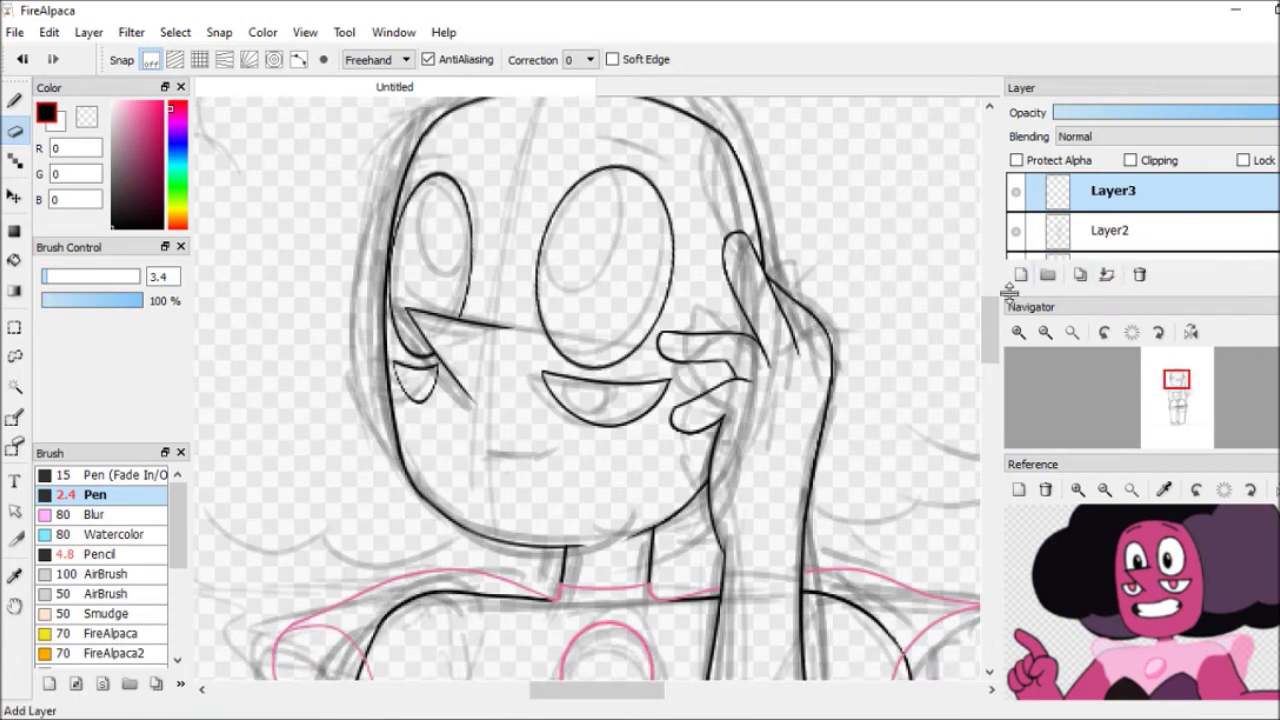
Ink a slight smile with a separate corner mark, and trim the middle of the mouth line with the eraser.
{"action": "key", "text": "b"}
{"action": "left_click_drag", "start_coordinate": [567, 452], "coordinate": [487, 462]}
{"action": "key", "text": "e"}
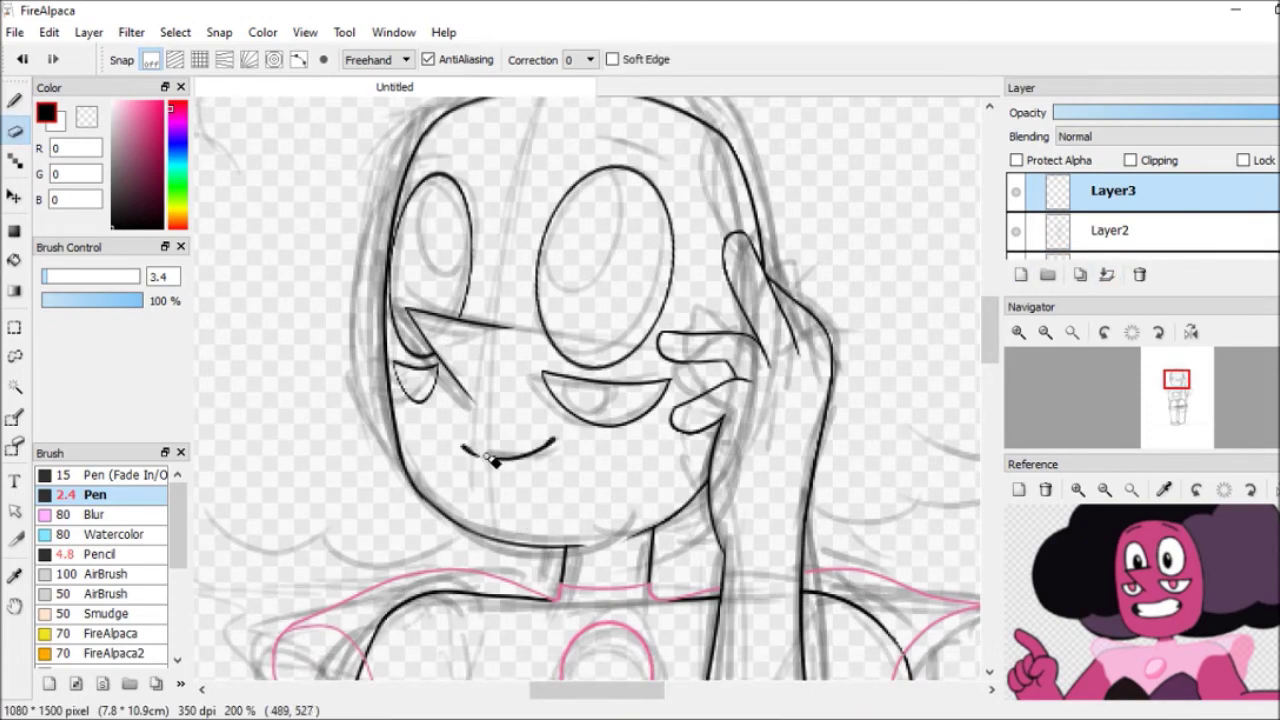
{"action": "key", "text": "b"}
{"action": "key", "text": "e"}
Lasso the main curve of the mouth and transform it to sit closer to the corner mark.
{"action": "key", "text": "l"}
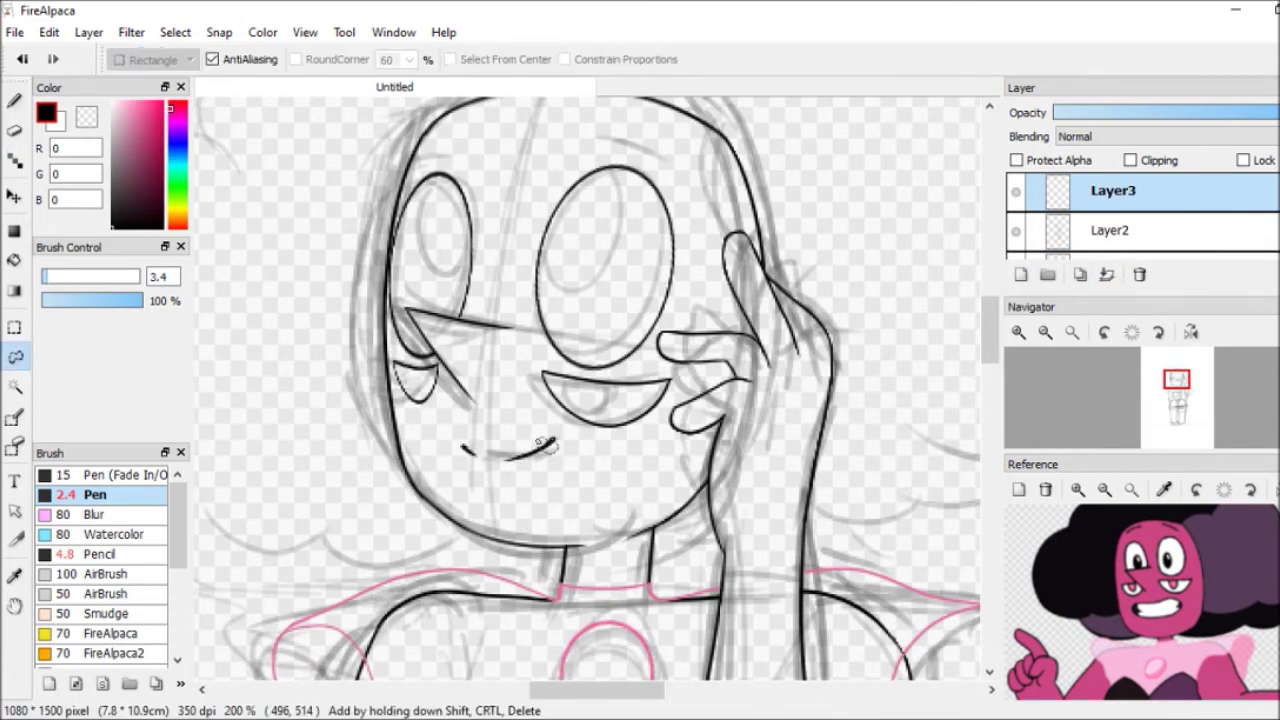
{"action": "left_click_drag", "start_coordinate": [497, 445], "coordinate": [540, 470]}
{"action": "key", "text": "ctrl+t"}
{"action": "key", "text": "Return"}
Ink the side hairline from the forehead down to the raised fingertip, and erase the old head outline behind it on Layer2.
{"action": "left_click", "coordinate": [1045, 332]}
{"action": "left_click", "coordinate": [1018, 332]}
{"action": "key", "text": "b"}
{"action": "left_click", "coordinate": [1045, 332]}
{"action": "left_click_drag", "start_coordinate": [684, 246], "coordinate": [712, 350]}
{"action": "key", "text": "e"}
{"action": "key", "text": "ctrl+Down"}
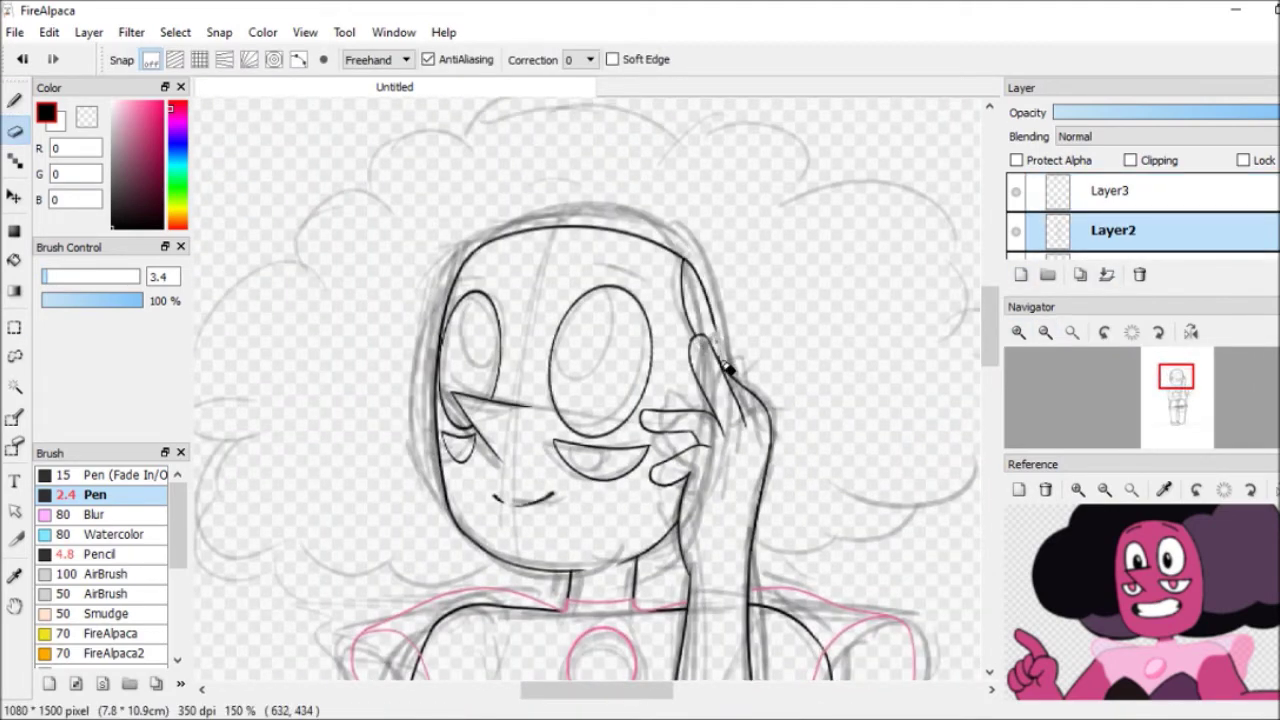
{"action": "key", "text": "ctrl+Up"}
Ink the big curly hair on Layer3 as rounded, scalloped curves surrounding the head and closing at the neck.
{"action": "key", "text": "b"}
{"action": "key", "text": "ctrl+minus"}
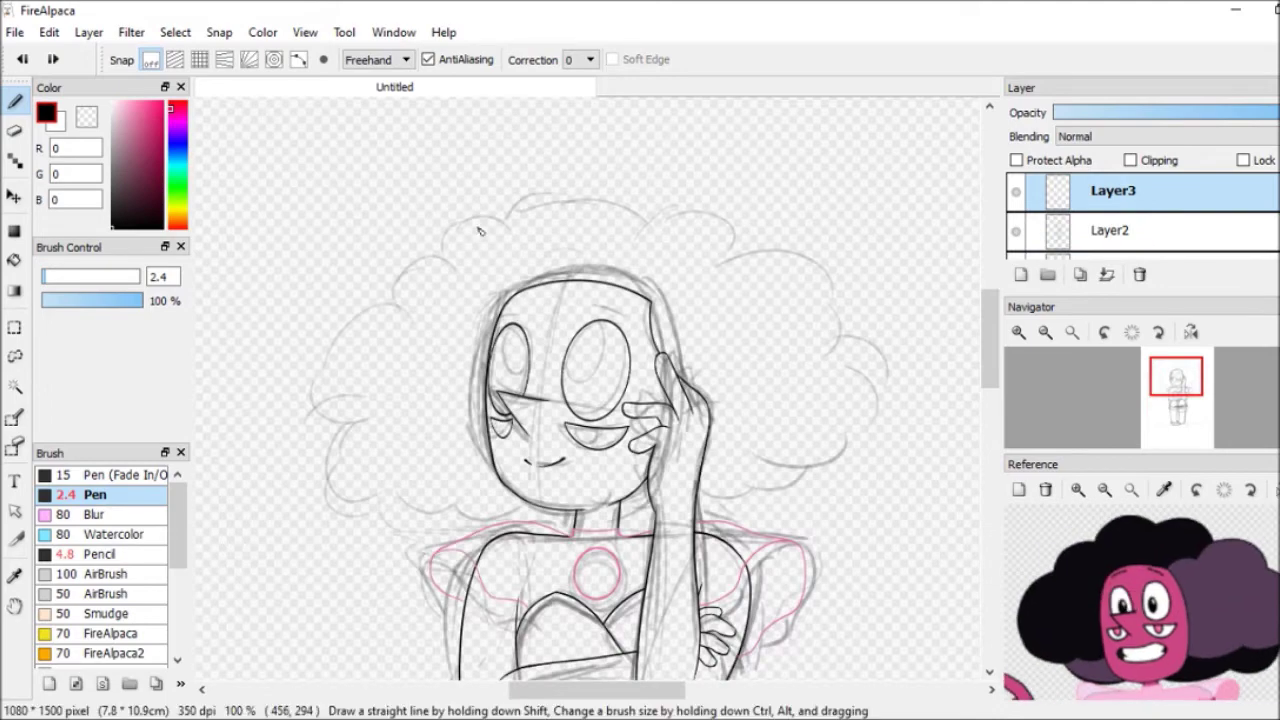
{"action": "left_click_drag", "start_coordinate": [818, 414], "coordinate": [731, 467]}
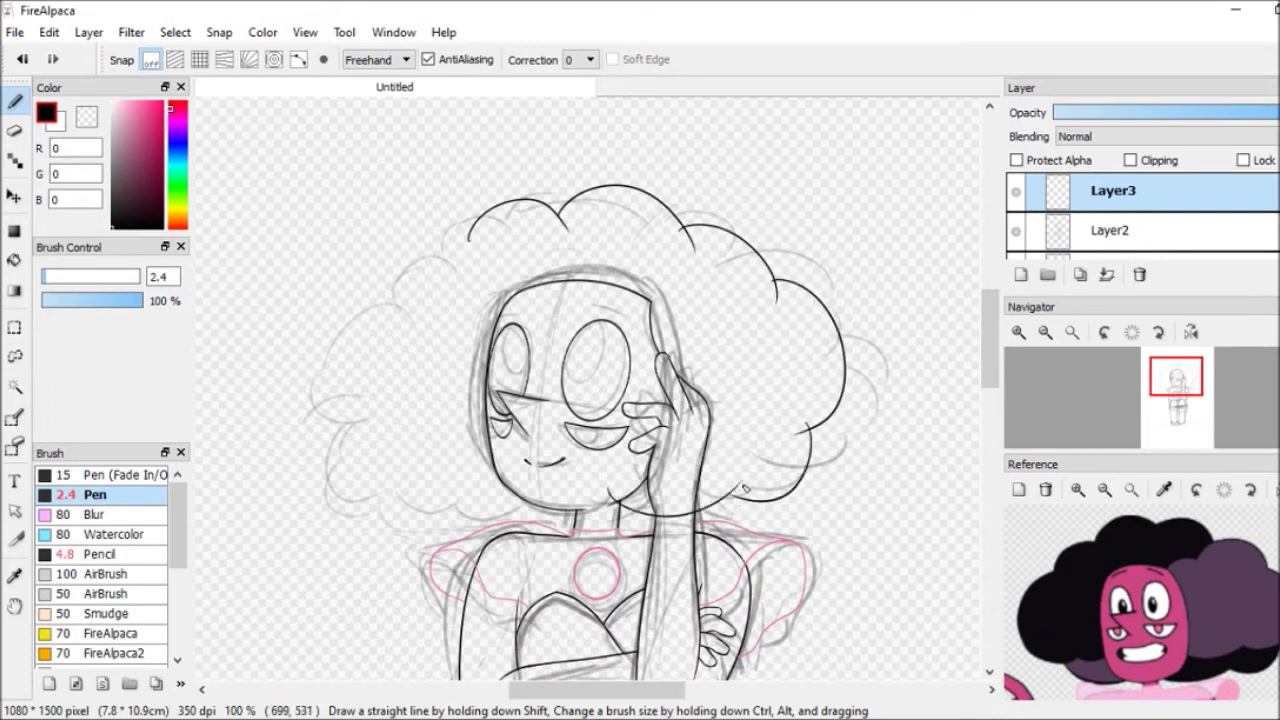
{"action": "mouse_move", "coordinate": [380, 446]}
{"action": "left_mouse_down"}
{"action": "mouse_move", "coordinate": [390, 477]}
{"action": "mouse_move", "coordinate": [510, 514]}
{"action": "left_mouse_up"}
Erase the stroke ends that overshoot between the hair's curls and the hair line crossing the neck and raised arm.
{"action": "key", "text": "e"}
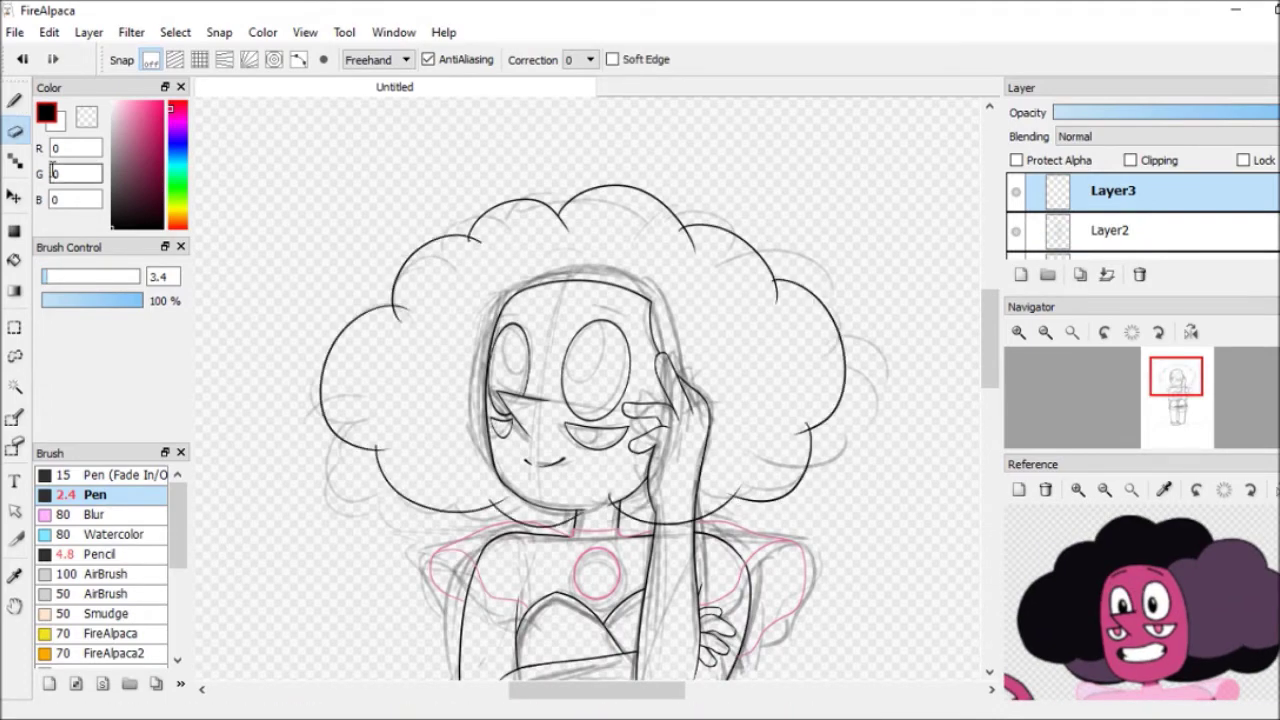
{"action": "key", "text": "ctrl+plus"}
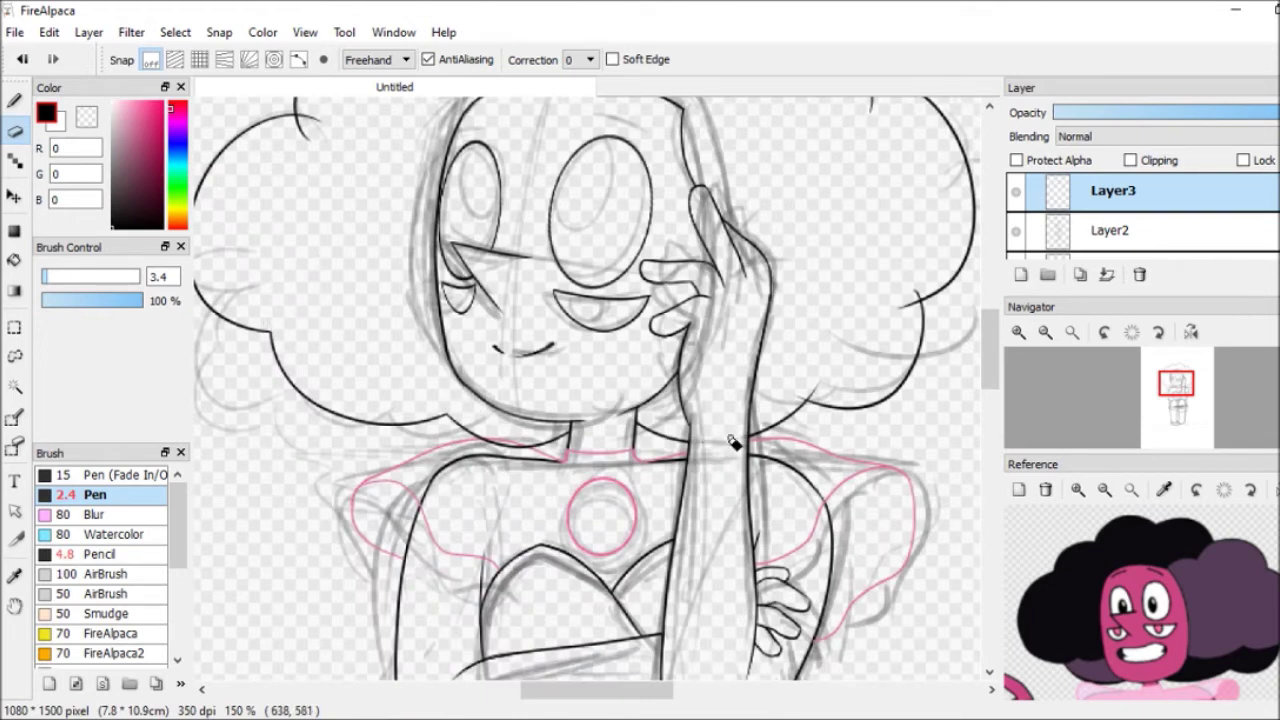
{"action": "scroll", "coordinate": [918, 273], "scroll_direction": "up", "scroll_amount": 4}
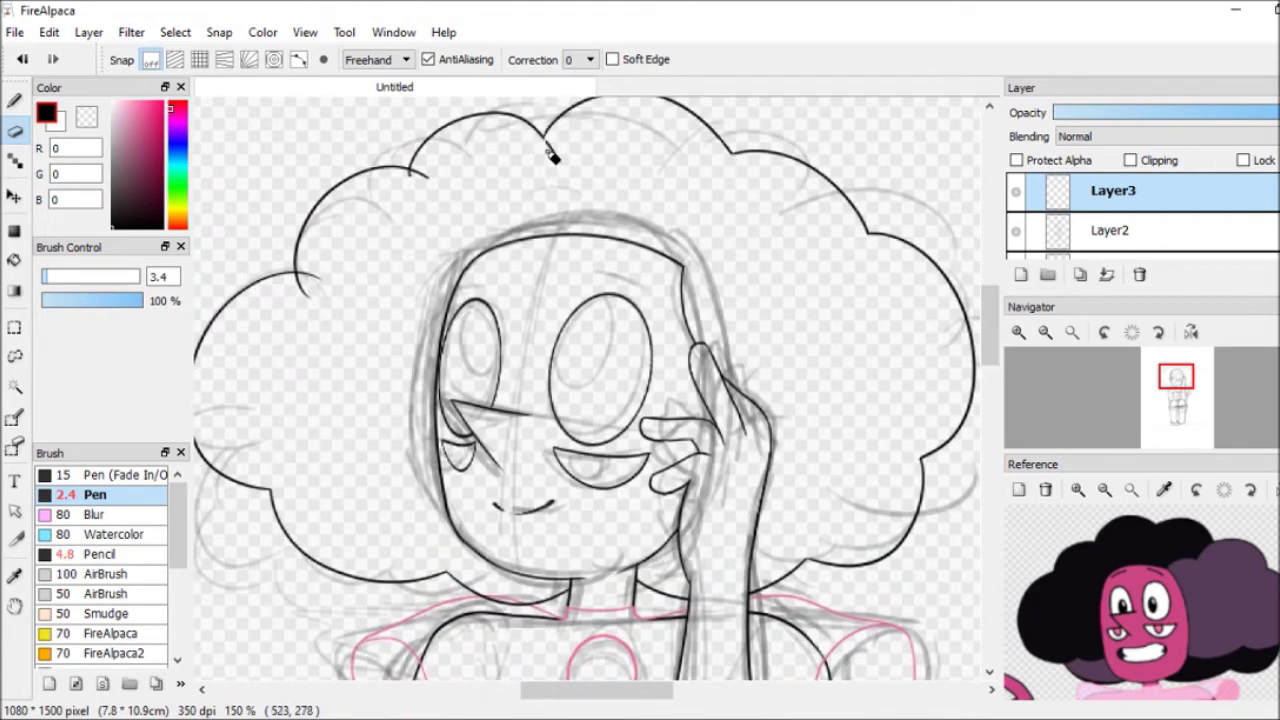
{"action": "scroll", "coordinate": [580, 600], "scroll_direction": "down", "scroll_amount": 3}
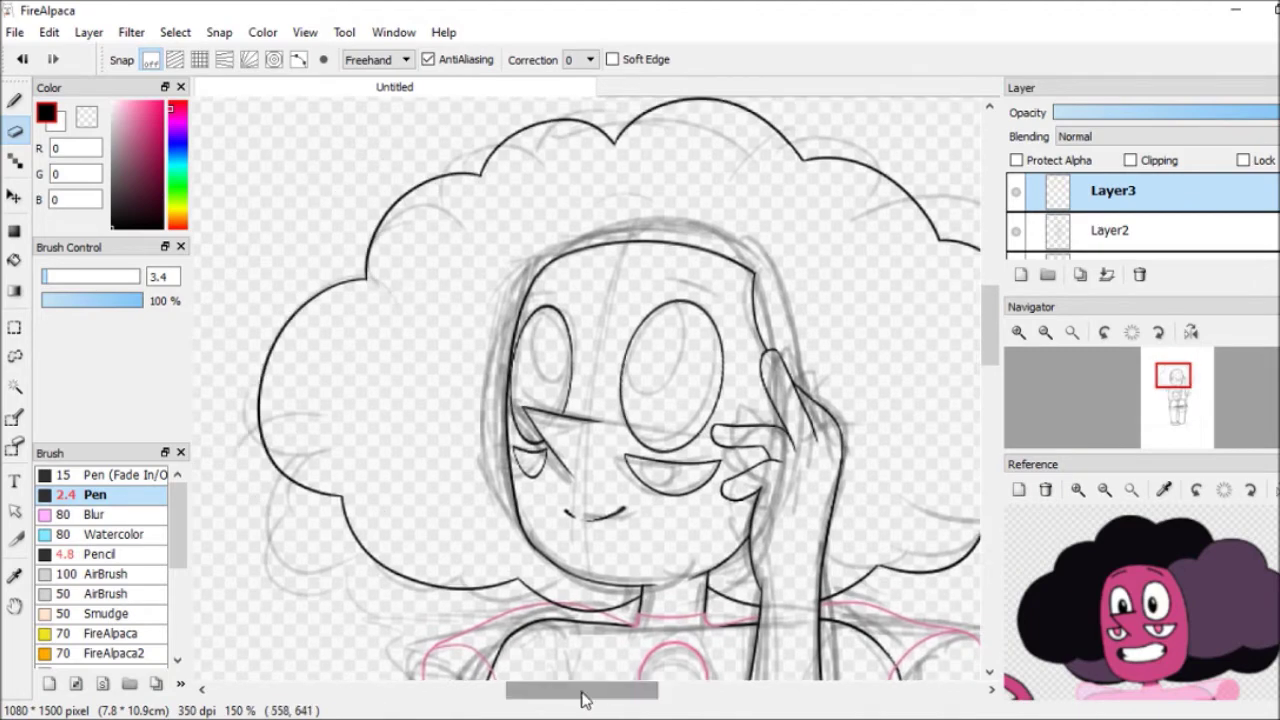
Select the lower facial features with a rectangle and adjust their placement with a transform.
{"action": "left_click", "coordinate": [14, 327]}
{"action": "left_click_drag", "start_coordinate": [491, 400], "coordinate": [749, 491]}
{"action": "key", "text": "ctrl+t"}
{"action": "left_click", "coordinate": [1129, 686]}
{"action": "left_click", "coordinate": [14, 131]}
Touch up the neck line at the chin, and ink a thin curved eyebrow above each oval eye.
{"action": "key", "text": "ctrl+plus"}
{"action": "key", "text": "b"}
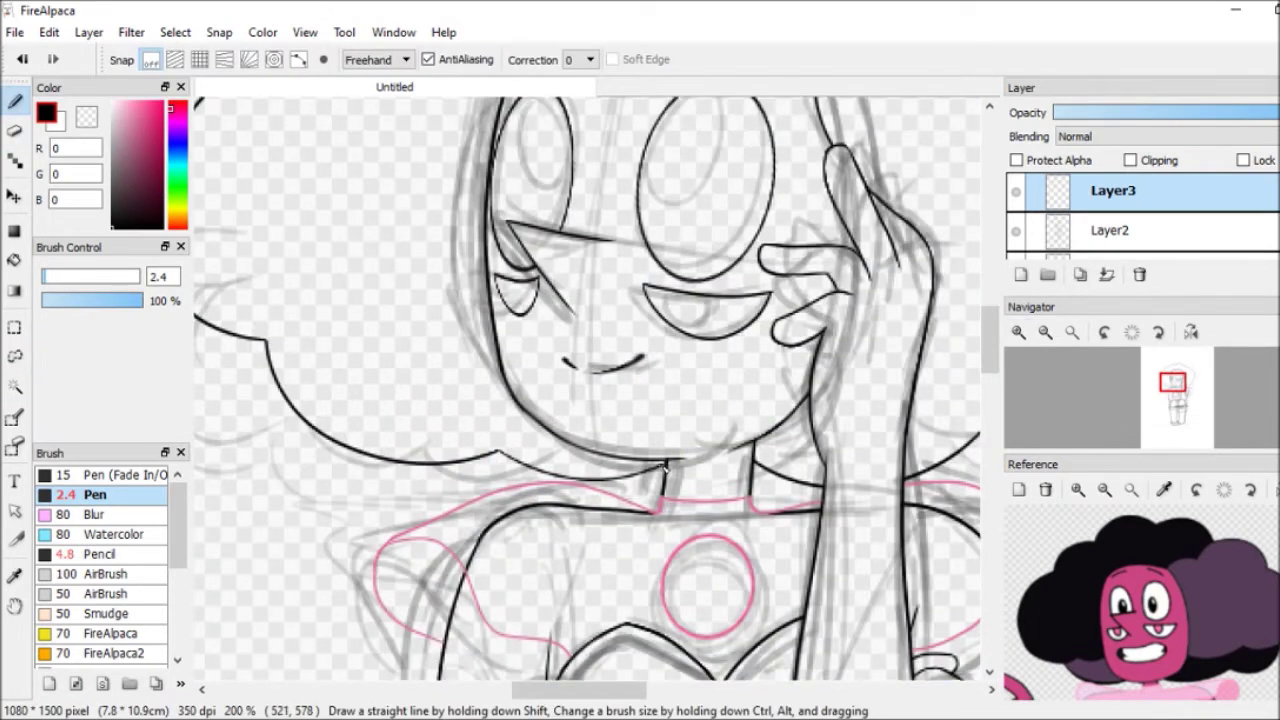
{"action": "scroll", "coordinate": [548, 481], "scroll_direction": "down", "scroll_amount": 4}
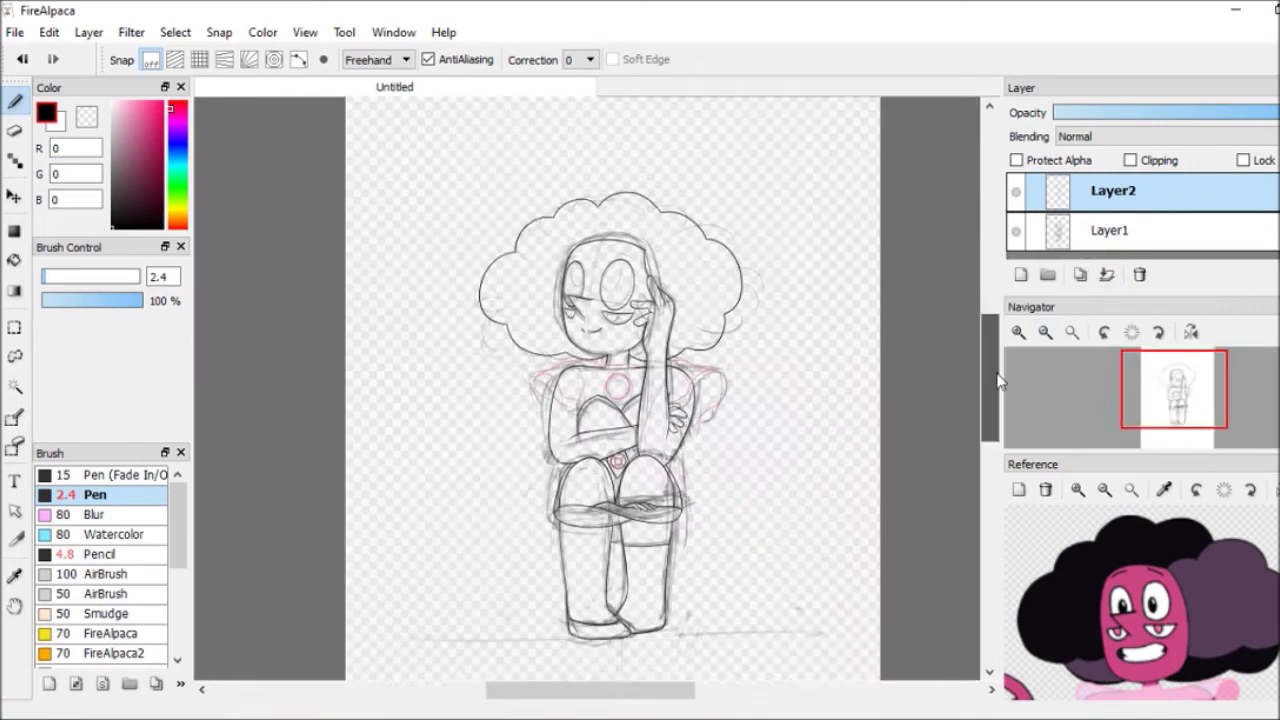
{"action": "scroll", "coordinate": [655, 342], "scroll_direction": "up", "scroll_amount": 2}
{"action": "left_click", "coordinate": [14, 131]}
{"action": "scroll", "coordinate": [740, 245], "scroll_direction": "up", "scroll_amount": 3}
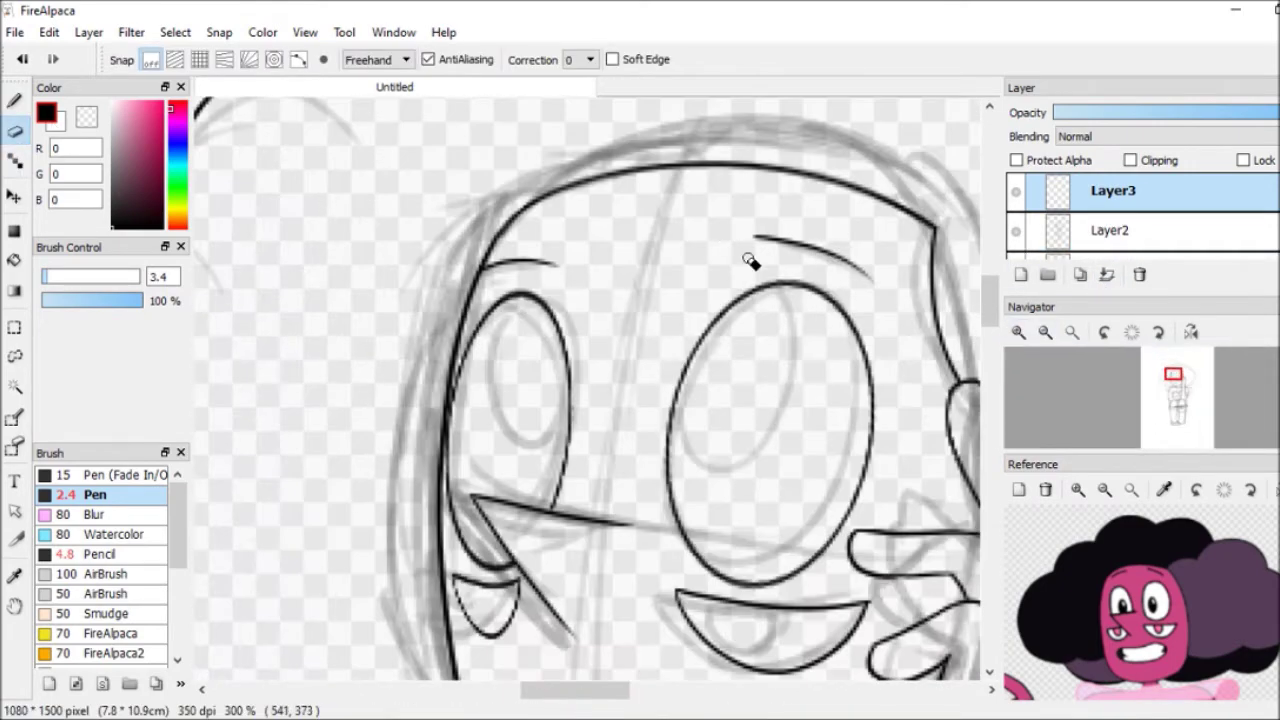
Merge the line art into Layer2 and delete the pencil sketch layer.
{"action": "left_click", "coordinate": [1045, 332]}
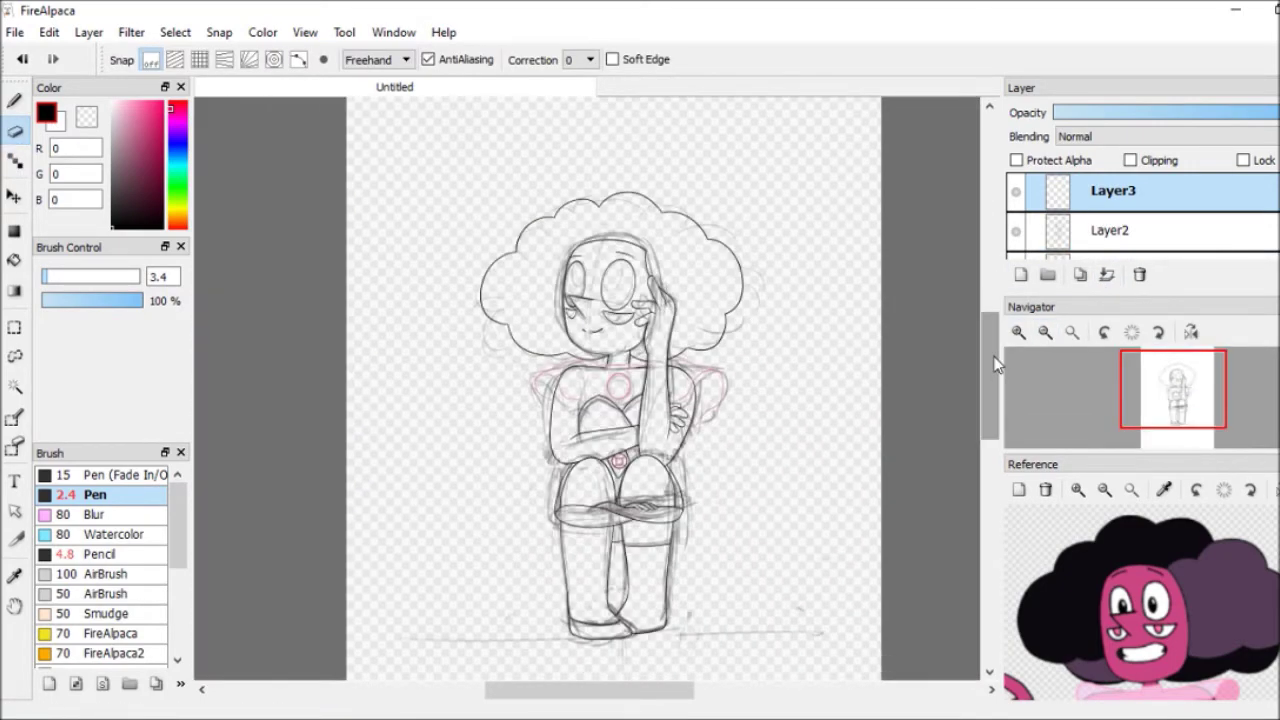
{"action": "key", "text": "b"}
{"action": "left_click", "coordinate": [1110, 240]}
{"action": "left_click", "coordinate": [1139, 274]}
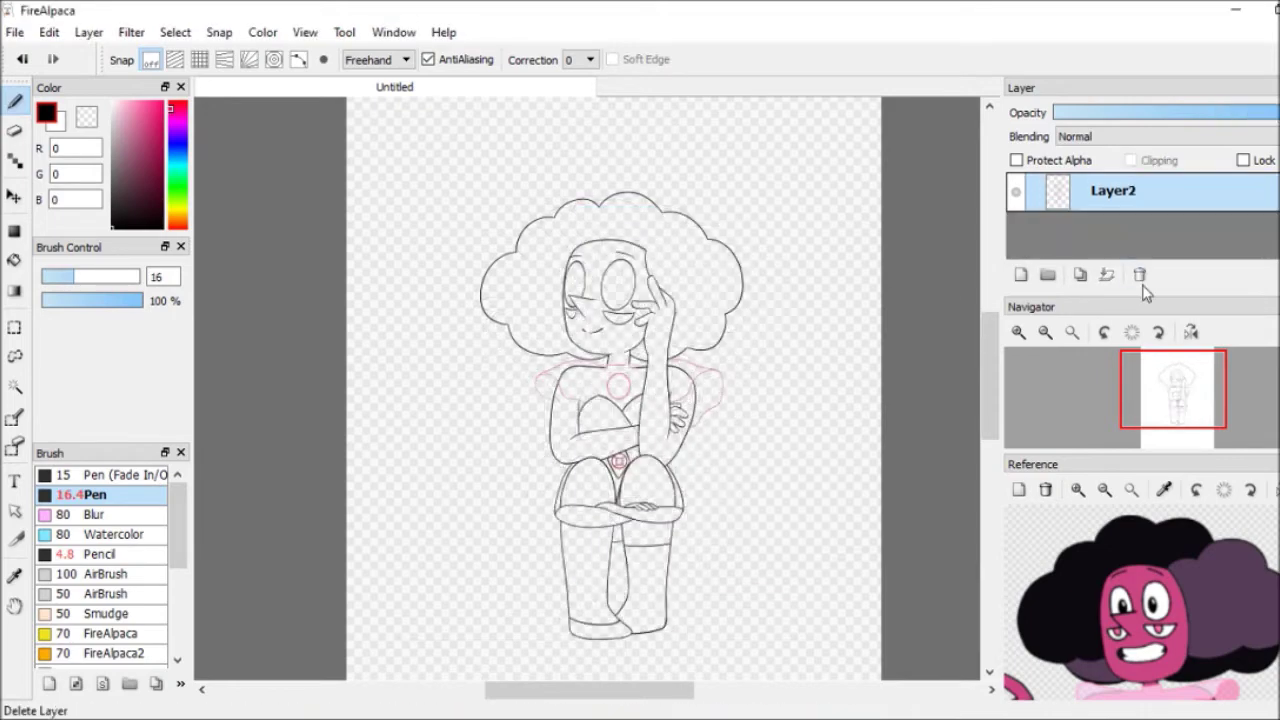
Bucket-fill the face, neck, arms and bare thigh with dark blue (R 32, G 0, B 152) on a new layer beneath the line art.
{"action": "left_click", "coordinate": [1113, 235]}
{"action": "left_click", "coordinate": [171, 138]}
{"action": "left_click", "coordinate": [162, 152]}
{"action": "left_click", "coordinate": [14, 260]}
{"action": "left_click", "coordinate": [660, 370]}
{"action": "left_click", "coordinate": [600, 410]}
{"action": "left_click", "coordinate": [610, 290]}
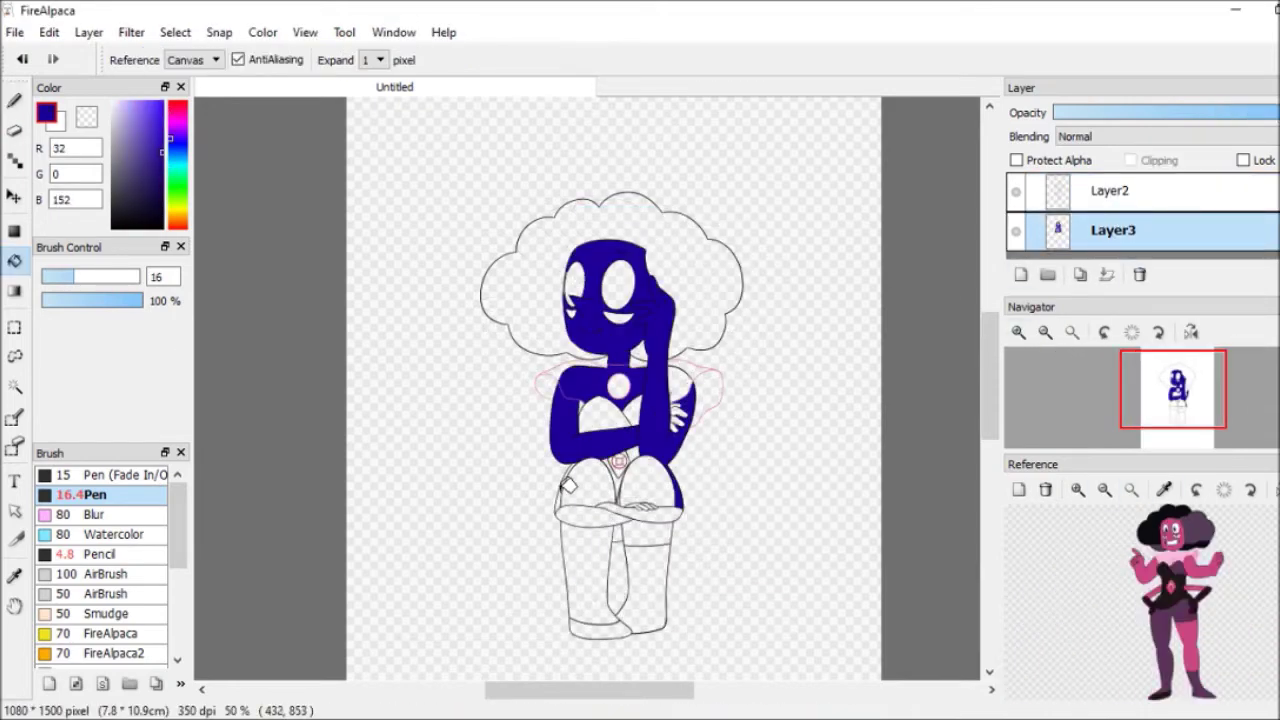
{"action": "left_click", "coordinate": [650, 490]}
{"action": "left_click", "coordinate": [665, 530]}
{"action": "left_click", "coordinate": [680, 403]}
Paint the unfilled gaps around the eyes, nose and face edge with a 5.8 pen, and erase any spill.
{"action": "key", "text": "b"}
{"action": "scroll", "coordinate": [690, 400], "scroll_direction": "up", "scroll_amount": 4}
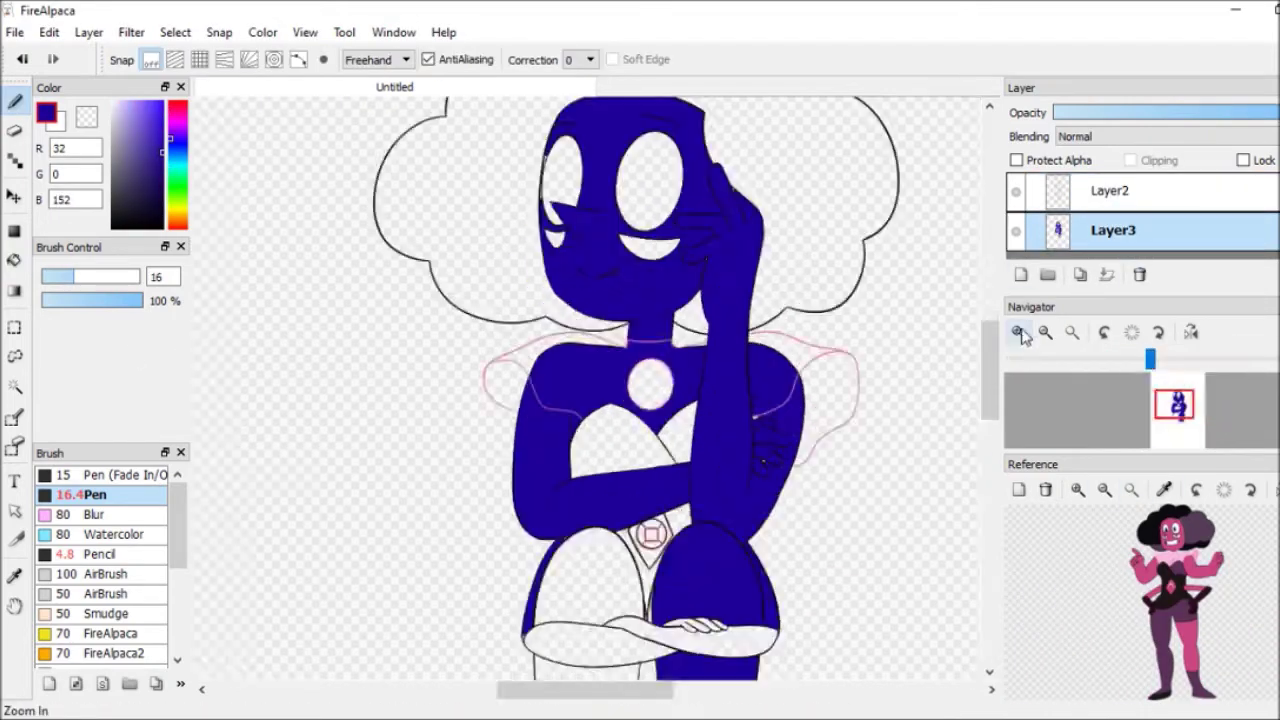
{"action": "scroll", "coordinate": [686, 560], "scroll_direction": "up", "scroll_amount": 4}
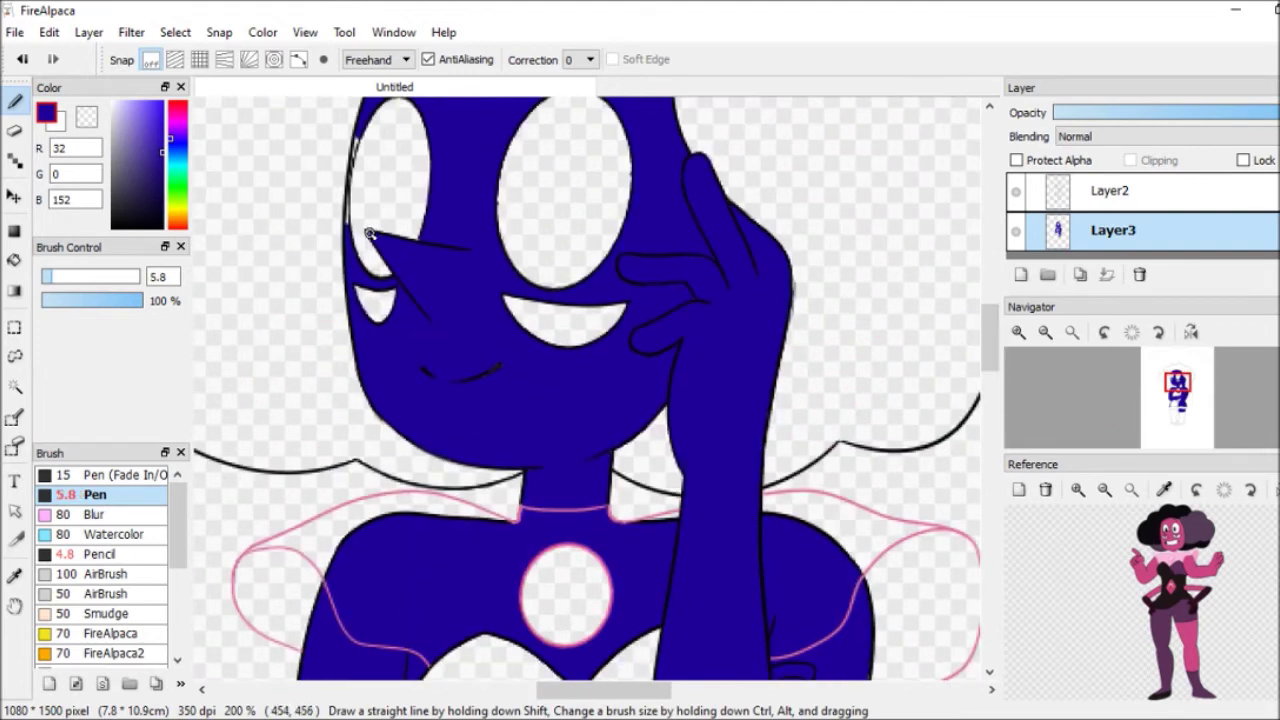
{"action": "key", "text": "e"}
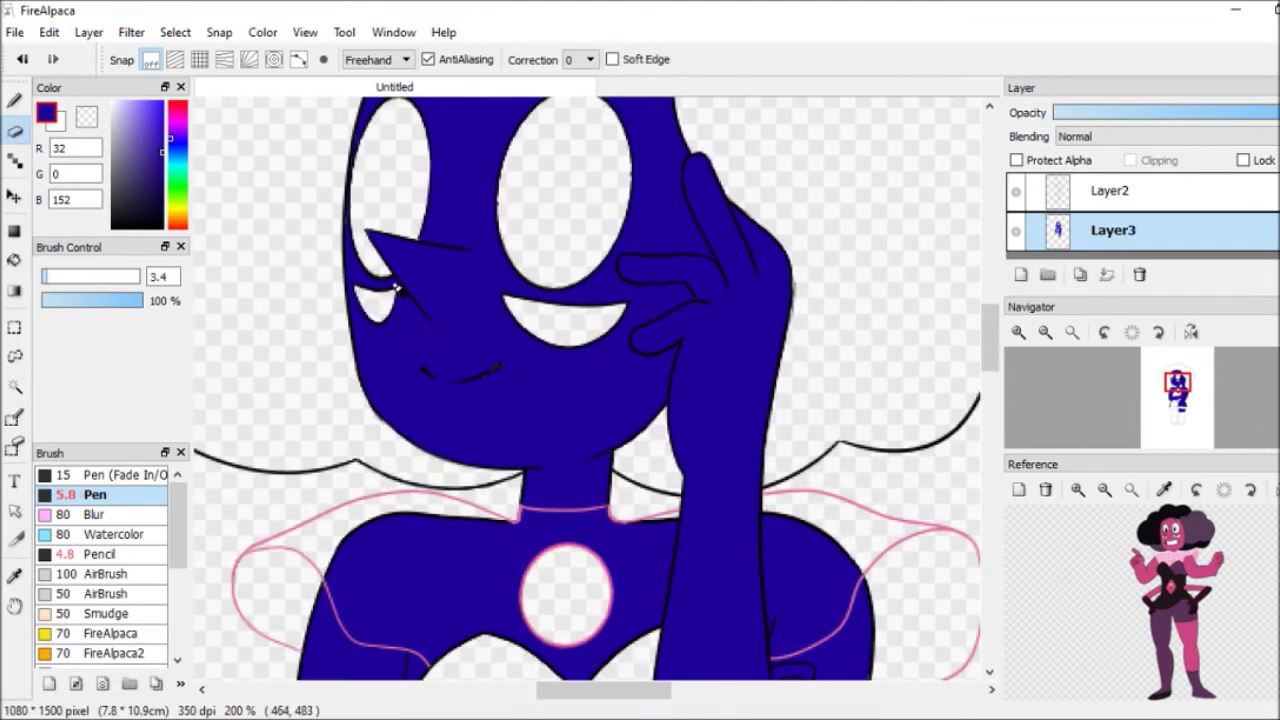
{"action": "key", "text": "b"}
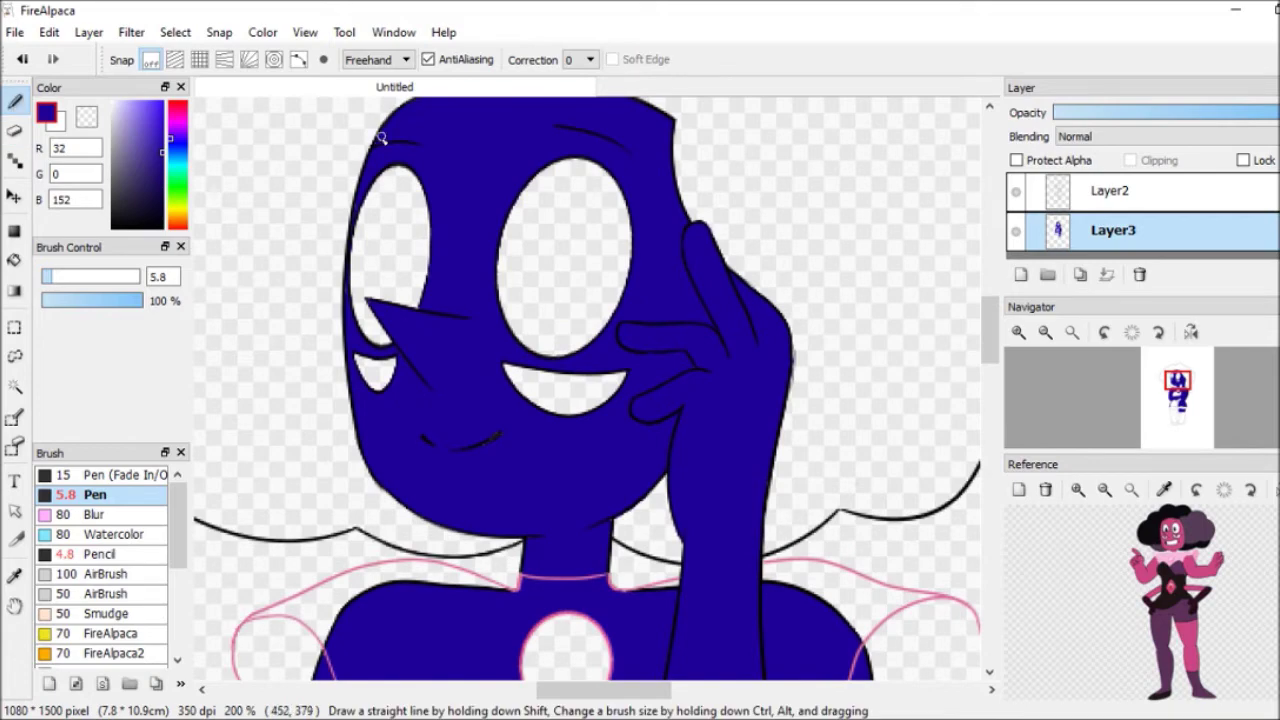
Touch up the blue base fill along the torso, arms and knees, filling gaps and erasing spill.
{"action": "scroll", "coordinate": [979, 375], "scroll_direction": "down", "scroll_amount": 5}
{"action": "key", "text": "e"}
{"action": "key", "text": "b"}
{"action": "scroll", "coordinate": [609, 470], "scroll_direction": "down", "scroll_amount": 6}
{"action": "key", "text": "e"}
{"action": "key", "text": "b"}
{"action": "scroll", "coordinate": [730, 532], "scroll_direction": "down", "scroll_amount": 7}
{"action": "scroll", "coordinate": [630, 384], "scroll_direction": "up", "scroll_amount": 5}
{"action": "key", "text": "e"}
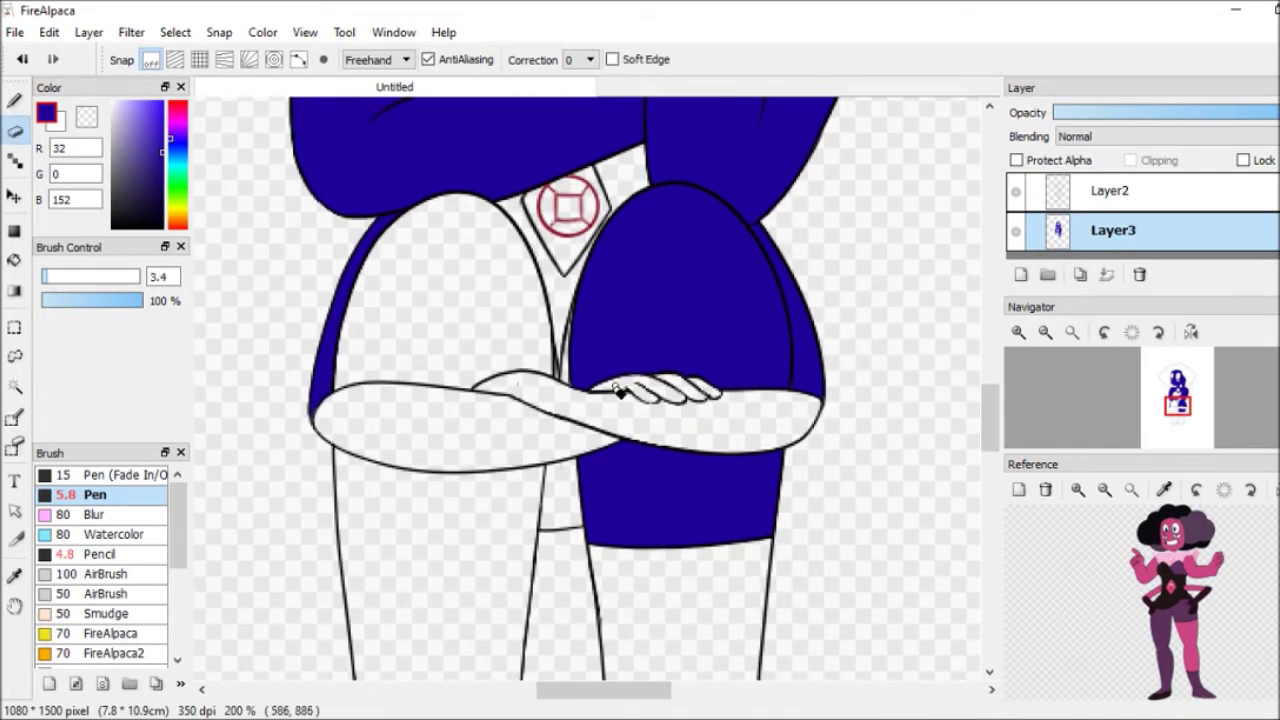
{"action": "scroll", "coordinate": [706, 410], "scroll_direction": "down", "scroll_amount": 5}
Protect the fill layer's alpha and repaint the blue base in the reference's skin pink (R 203, G 70, B 131).
{"action": "left_click", "coordinate": [1016, 160]}
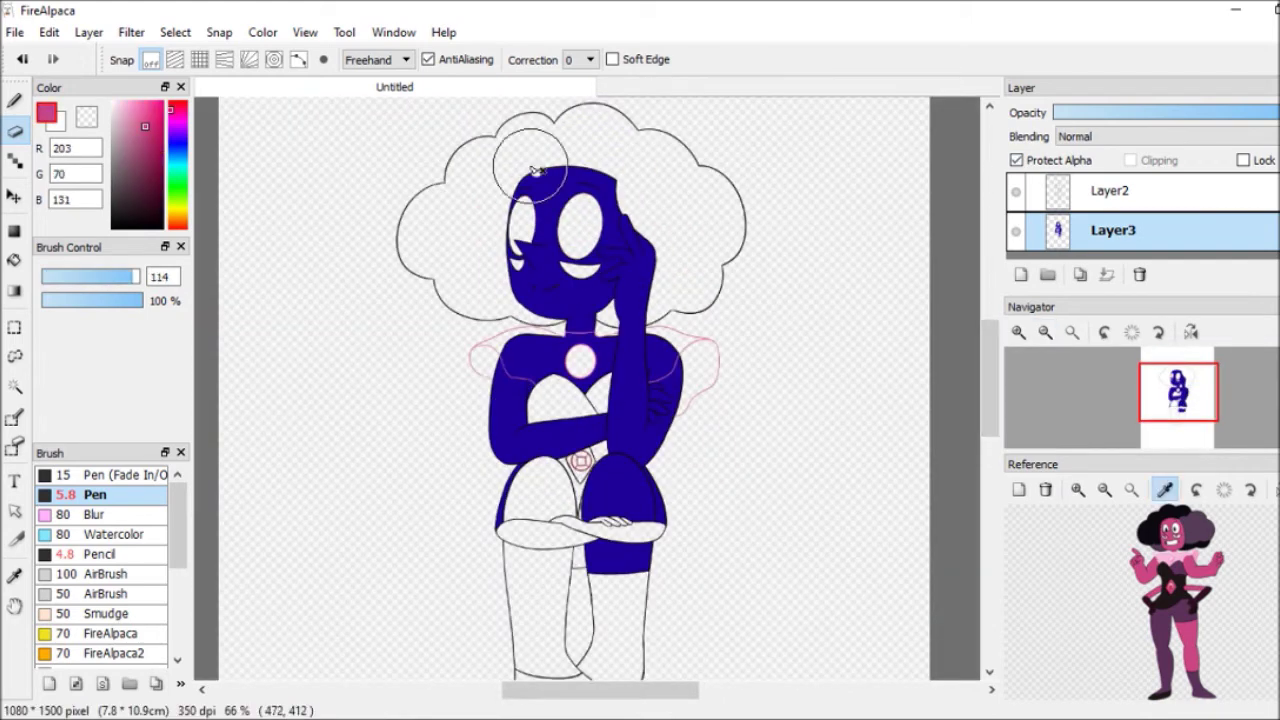
{"action": "key", "text": "b"}
{"action": "left_click_drag", "start_coordinate": [570, 250], "coordinate": [600, 450]}
Airbrush soft light-pink highlights (R 250, G 157, B 199) over the face, chest, arms and bare knee, and blend them.
{"action": "left_click", "coordinate": [95, 574]}
{"action": "left_click_drag", "start_coordinate": [537, 208], "coordinate": [522, 240]}
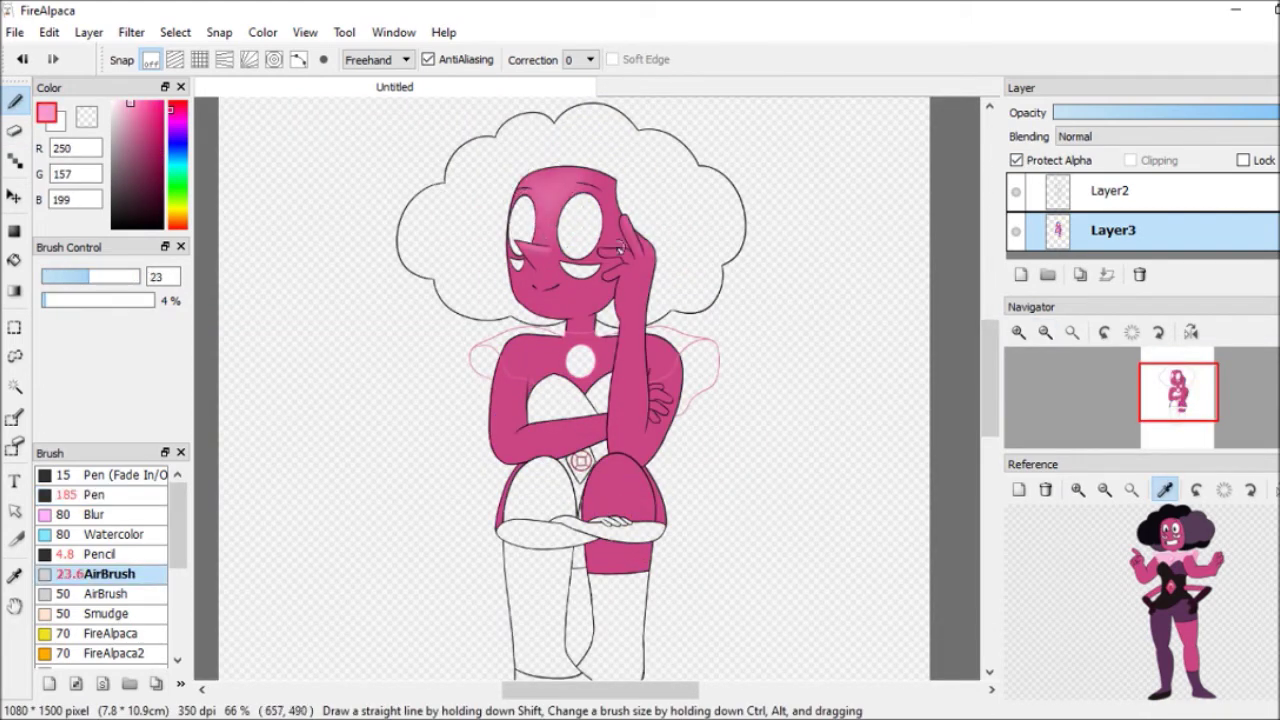
{"action": "left_click_drag", "start_coordinate": [587, 388], "coordinate": [610, 392]}
{"action": "left_click_drag", "start_coordinate": [644, 250], "coordinate": [634, 380]}
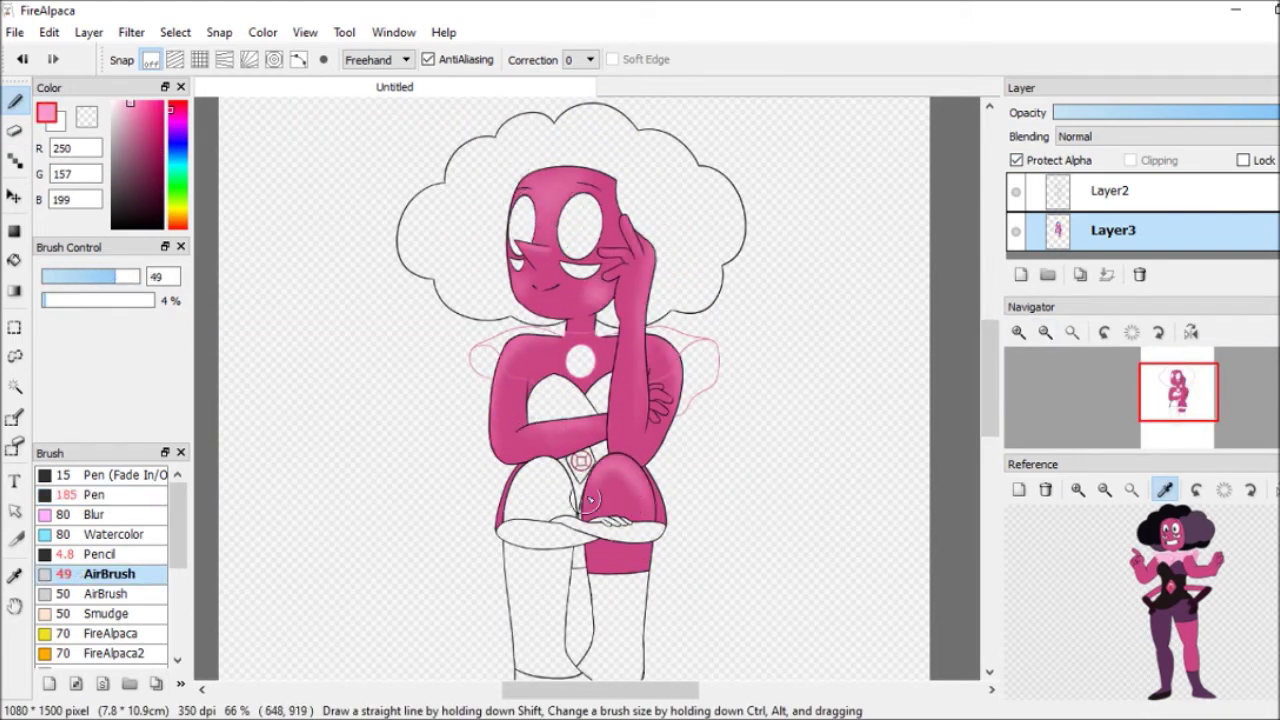
{"action": "left_click", "coordinate": [95, 514]}
Airbrush dark-pink shadows (R 136, G 40, B 83) along the arms, fingers, neck and thigh edges, and blend them.
{"action": "left_click", "coordinate": [148, 160]}
{"action": "left_click", "coordinate": [95, 574]}
{"action": "left_click_drag", "start_coordinate": [115, 277], "coordinate": [92, 277]}
{"action": "scroll", "coordinate": [430, 605], "scroll_direction": "up", "scroll_amount": 1}
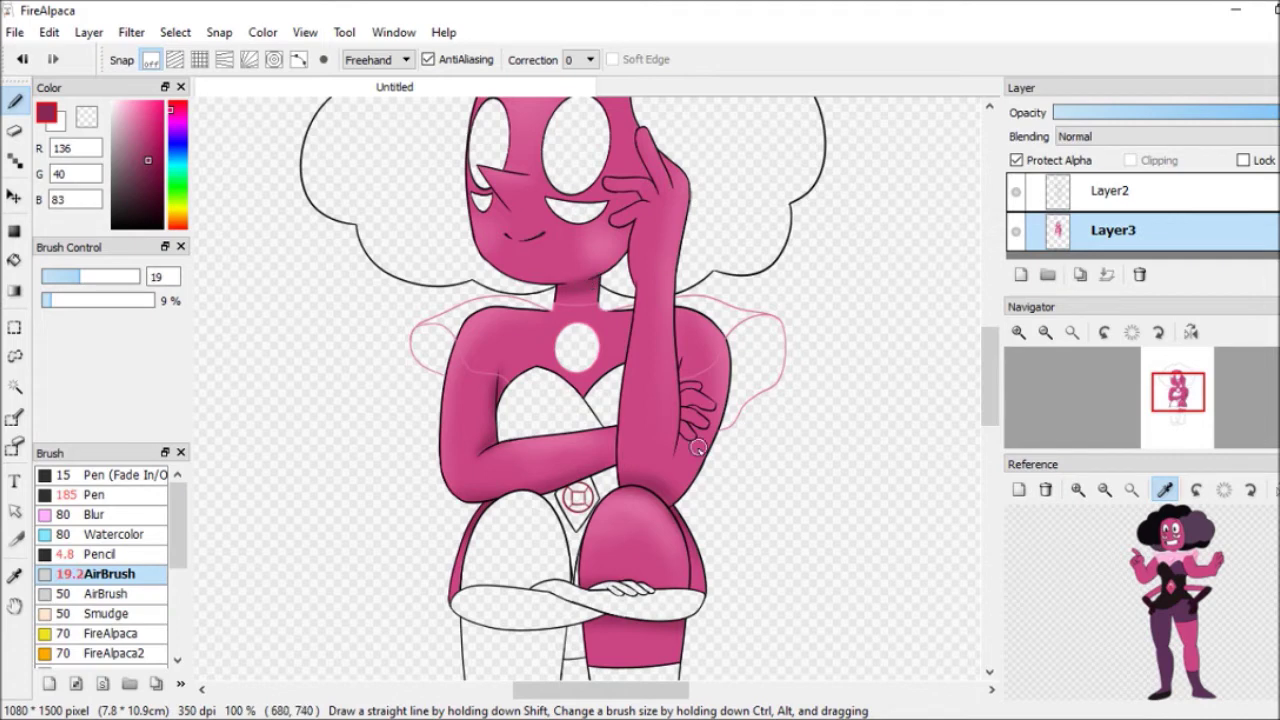
{"action": "left_click_drag", "start_coordinate": [710, 395], "coordinate": [608, 488]}
{"action": "scroll", "coordinate": [533, 400], "scroll_direction": "up", "scroll_amount": 3}
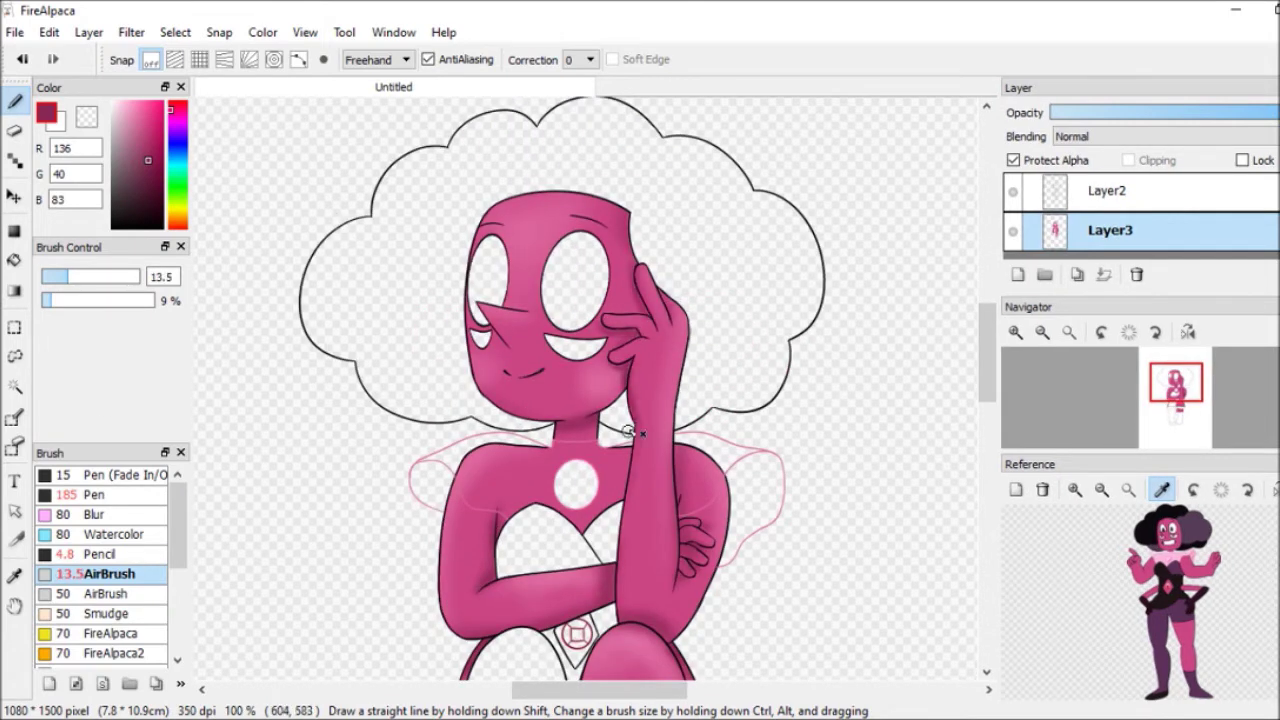
{"action": "left_click", "coordinate": [100, 514]}
Add a new layer beneath the skin and paint the chest gem's base in dark blue (R 0, G 1, B 142).
{"action": "scroll", "coordinate": [486, 531], "scroll_direction": "down", "scroll_amount": 3}
{"action": "left_click", "coordinate": [1042, 332]}
{"action": "left_click", "coordinate": [1017, 274]}
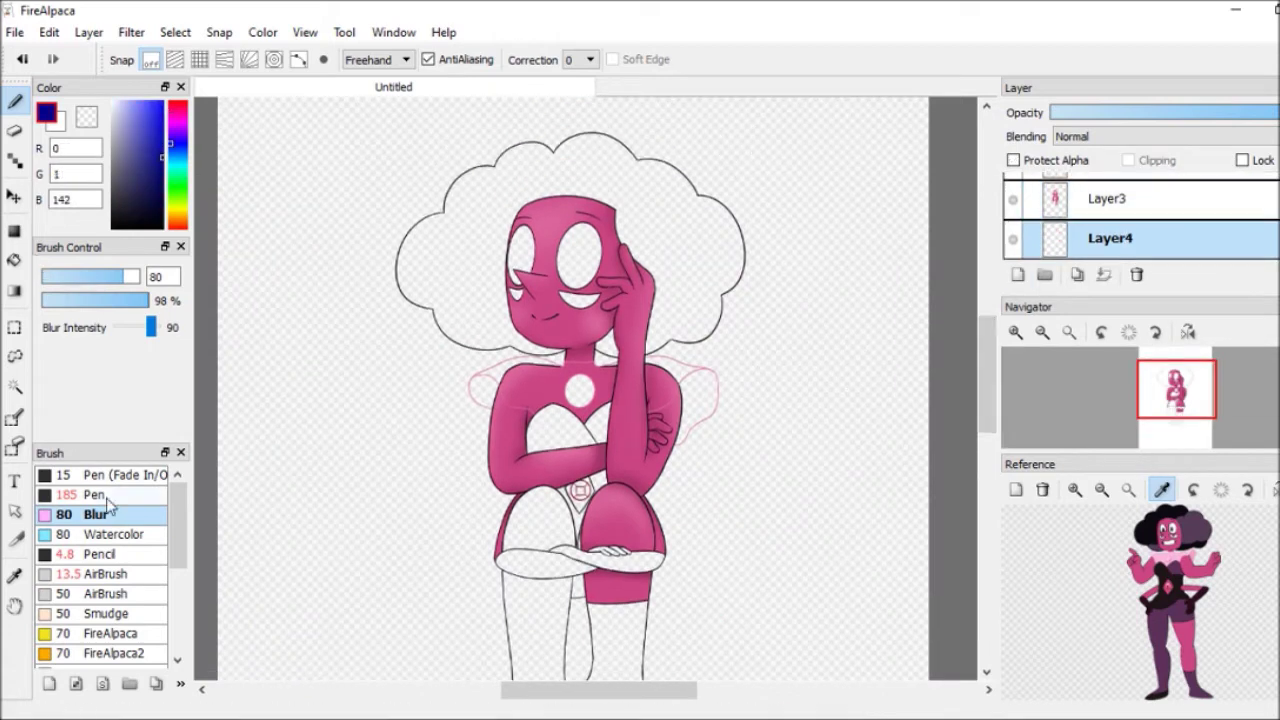
{"action": "left_click", "coordinate": [95, 494]}
{"action": "scroll", "coordinate": [580, 390], "scroll_direction": "up", "scroll_amount": 5}
{"action": "left_click_drag", "start_coordinate": [540, 380], "coordinate": [600, 420]}
Protect the gem layer's alpha and paint the chest gem pink (R 253, G 147, B 194) with a paler area and white highlights.
{"action": "left_click", "coordinate": [1013, 160]}
{"action": "scroll", "coordinate": [1140, 600], "scroll_direction": "up", "scroll_amount": 3}
{"action": "left_click", "coordinate": [133, 103]}
{"action": "left_click_drag", "start_coordinate": [520, 360], "coordinate": [610, 440]}
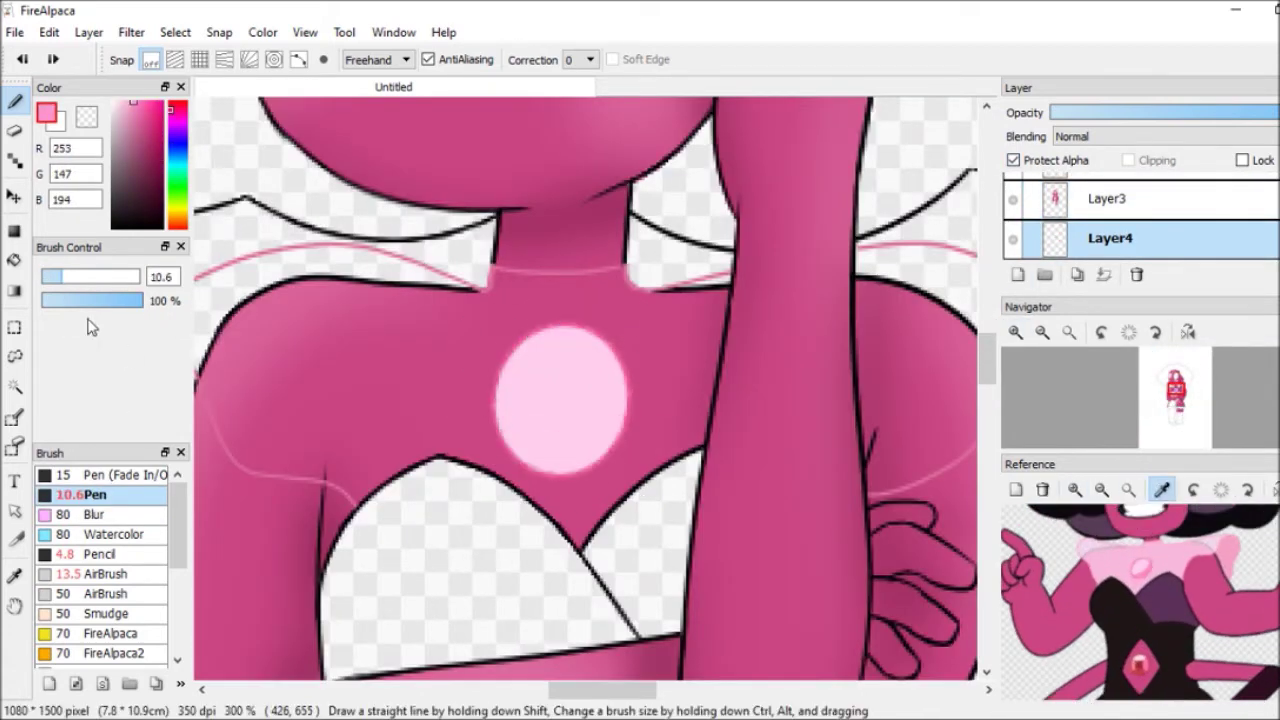
{"action": "left_click_drag", "start_coordinate": [500, 405], "coordinate": [622, 365]}
{"action": "left_click", "coordinate": [114, 104]}
{"action": "left_click", "coordinate": [155, 513]}
Move the chest gem layer above the skin layer and erase the colour spilling outside the gem's outline.
{"action": "left_click_drag", "start_coordinate": [1110, 238], "coordinate": [1110, 195]}
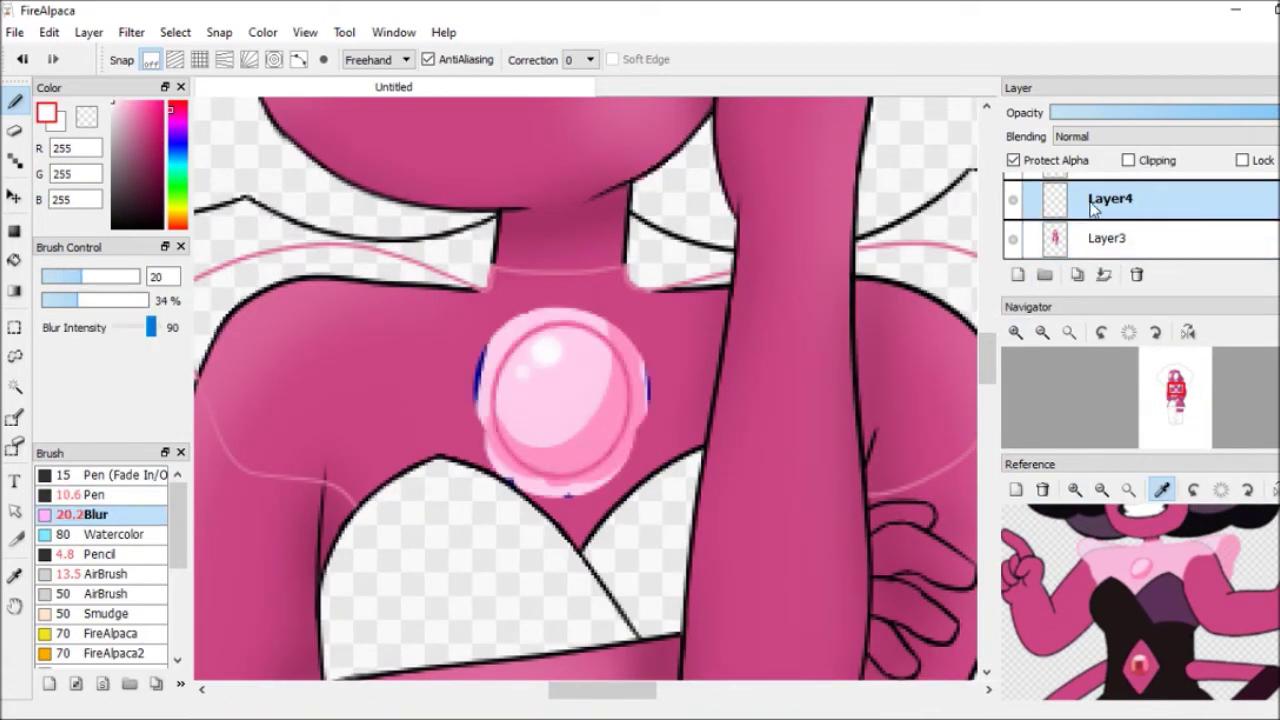
{"action": "key", "text": "e"}
{"action": "left_click_drag", "start_coordinate": [567, 497], "coordinate": [634, 457]}
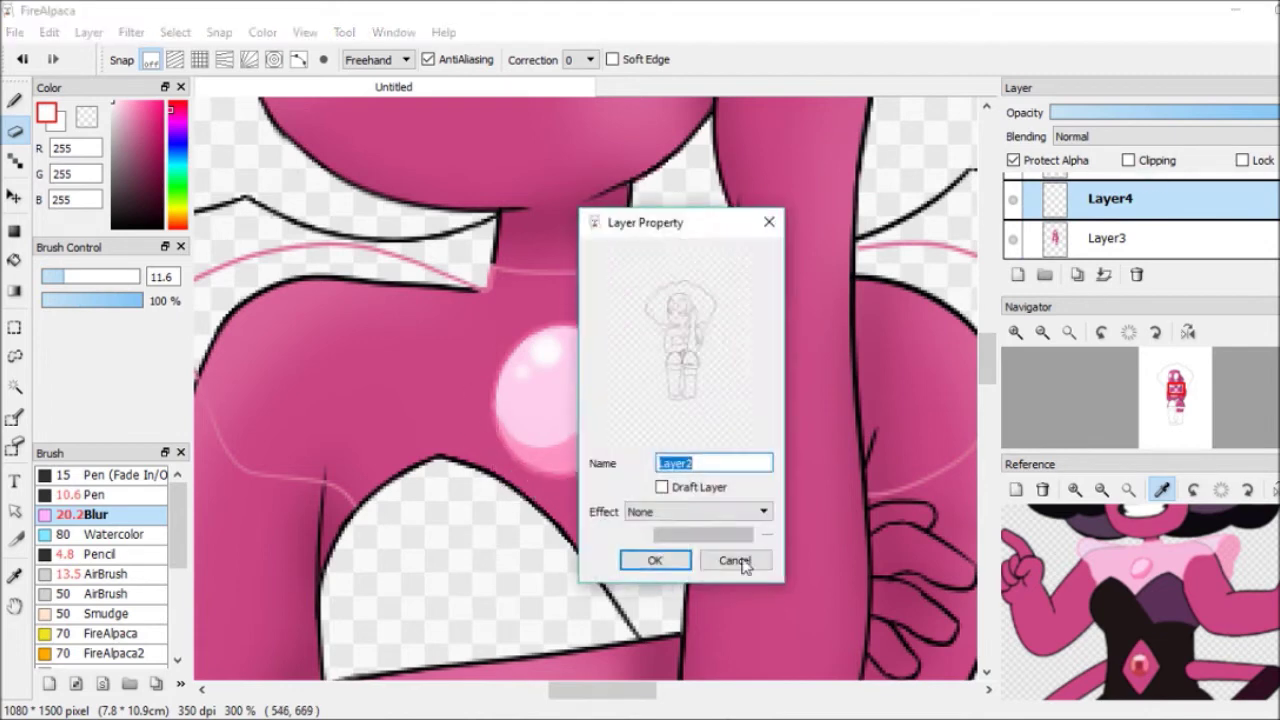
{"action": "left_click", "coordinate": [735, 562]}
{"action": "key", "text": "b"}
{"action": "left_click", "coordinate": [520, 345], "text": "alt"}
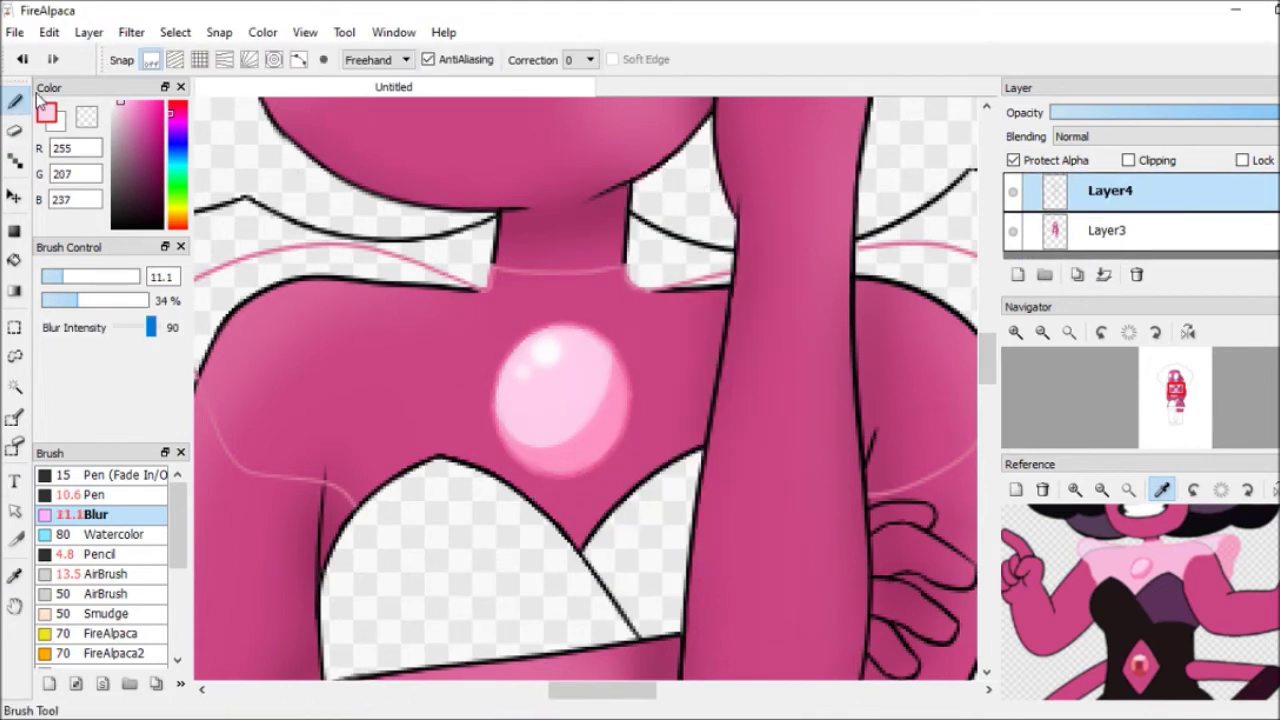
Add a new layer and paint the round waist gem's base in dark blue.
{"action": "scroll", "coordinate": [733, 465], "scroll_direction": "down", "scroll_amount": 2}
{"action": "left_click", "coordinate": [1017, 274]}
{"action": "left_click", "coordinate": [162, 165]}
{"action": "left_click", "coordinate": [95, 494]}
{"action": "scroll", "coordinate": [543, 434], "scroll_direction": "up", "scroll_amount": 3}
{"action": "mouse_move", "coordinate": [530, 420]}
{"action": "left_mouse_down"}
{"action": "mouse_move", "coordinate": [592, 442]}
{"action": "mouse_move", "coordinate": [539, 406]}
{"action": "mouse_move", "coordinate": [557, 468]}
{"action": "mouse_move", "coordinate": [539, 462]}
{"action": "mouse_move", "coordinate": [573, 440]}
{"action": "mouse_move", "coordinate": [562, 414]}
{"action": "mouse_move", "coordinate": [602, 410]}
{"action": "mouse_move", "coordinate": [604, 462]}
{"action": "left_mouse_up"}
Paint the waist gem's facets in pink (R 255, G 116, B 164), reds and pale pink (R 255, G 216, B 231).
{"action": "left_click", "coordinate": [714, 410], "text": "alt"}
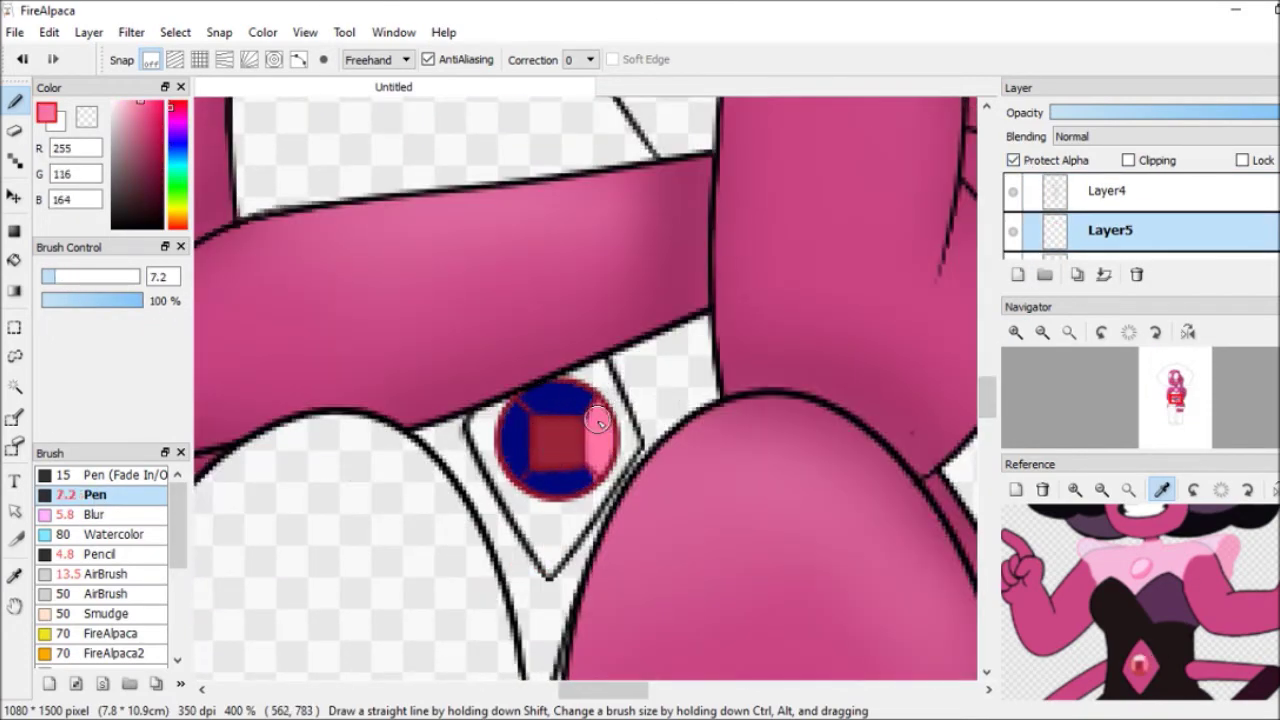
{"action": "left_click", "coordinate": [555, 438], "text": "alt"}
{"action": "left_click_drag", "start_coordinate": [530, 476], "coordinate": [567, 478]}
{"action": "left_click_drag", "start_coordinate": [500, 428], "coordinate": [508, 492]}
{"action": "left_click", "coordinate": [118, 103]}
{"action": "left_click_drag", "start_coordinate": [522, 398], "coordinate": [537, 389]}
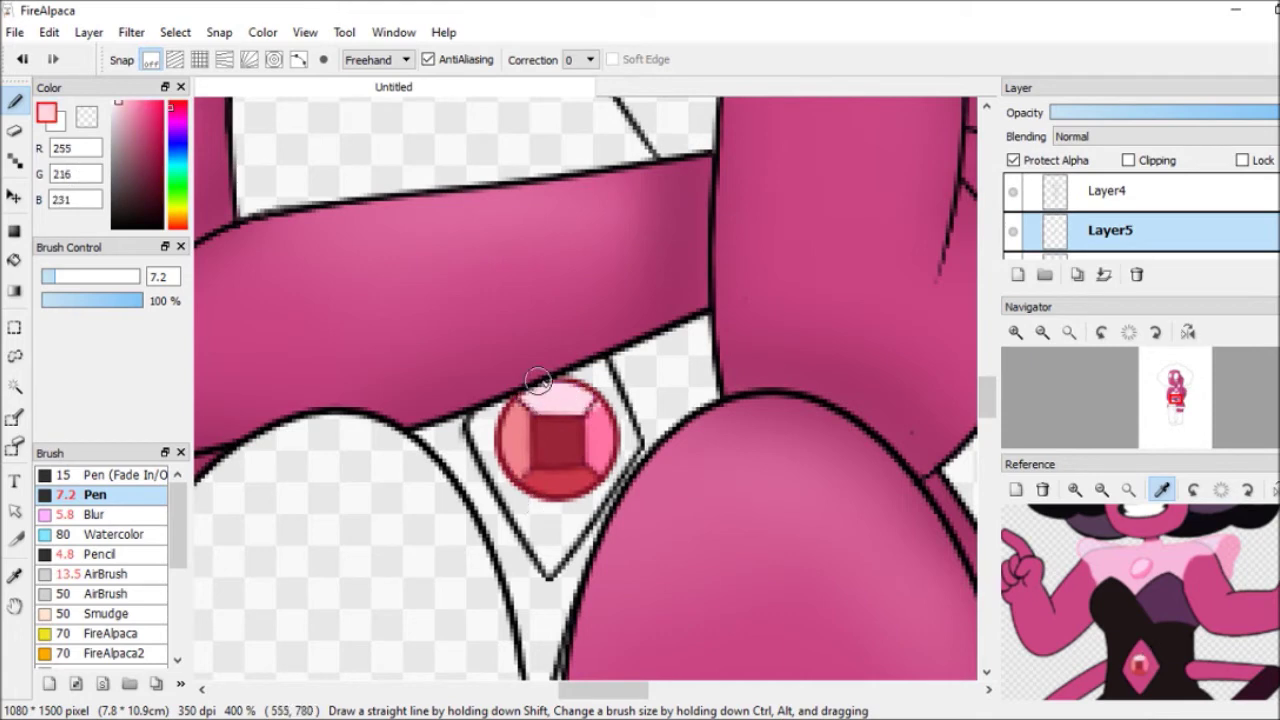
Soften the waist gem's facets with airbrush and blur, and add white glare streaks across it.
{"action": "left_click", "coordinate": [95, 514]}
{"action": "left_click", "coordinate": [100, 574]}
{"action": "left_click_drag", "start_coordinate": [486, 423], "coordinate": [590, 450]}
{"action": "left_click", "coordinate": [95, 514]}
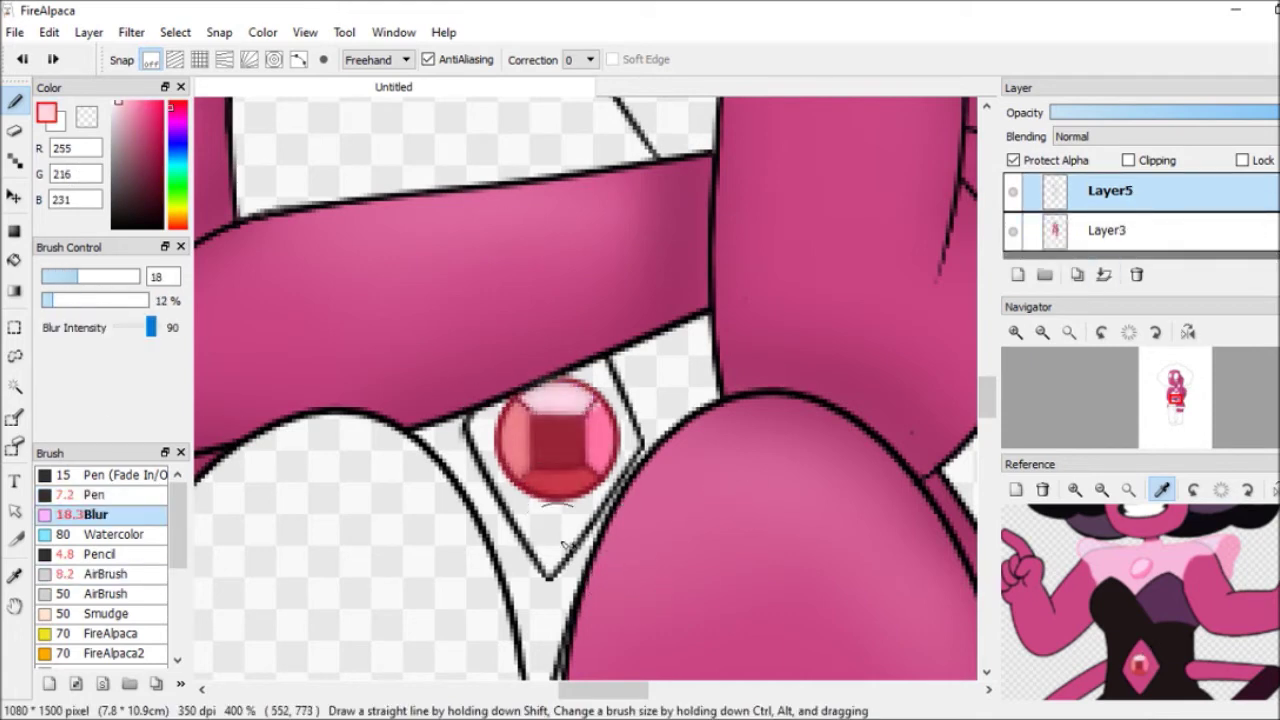
{"action": "left_click", "coordinate": [100, 574]}
{"action": "left_click_drag", "start_coordinate": [95, 277], "coordinate": [135, 283]}
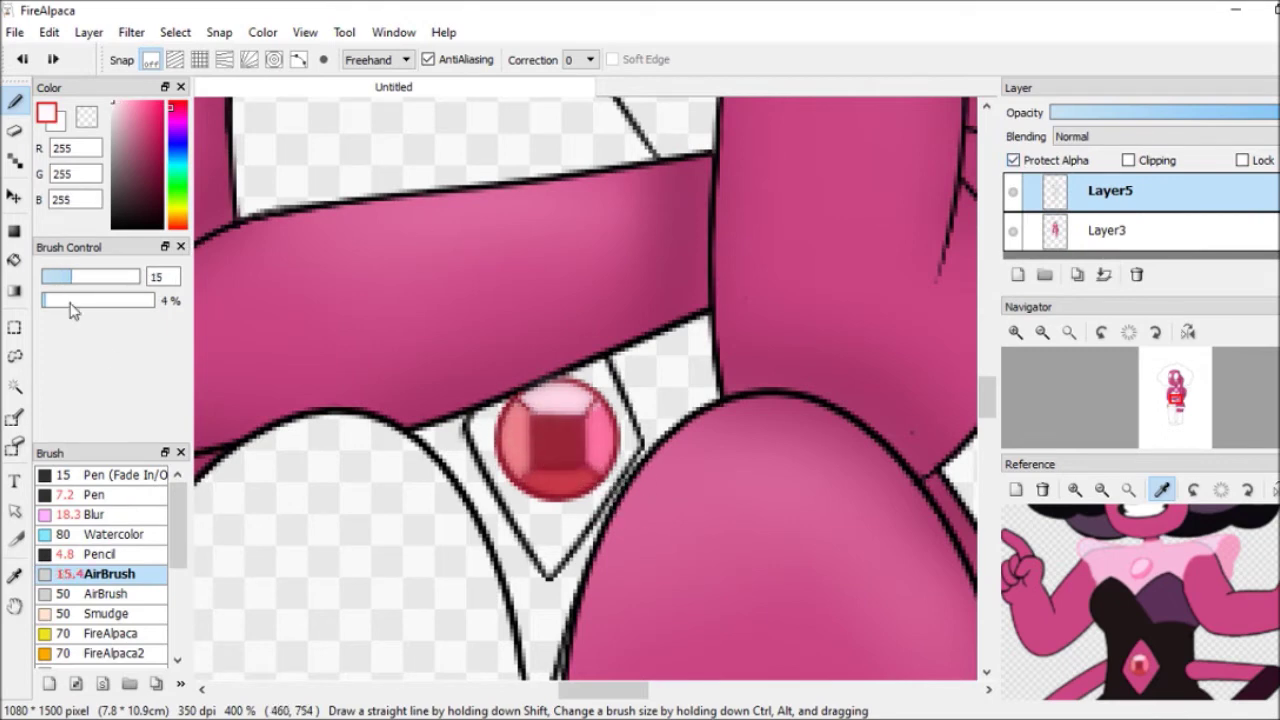
{"action": "left_click", "coordinate": [95, 494]}
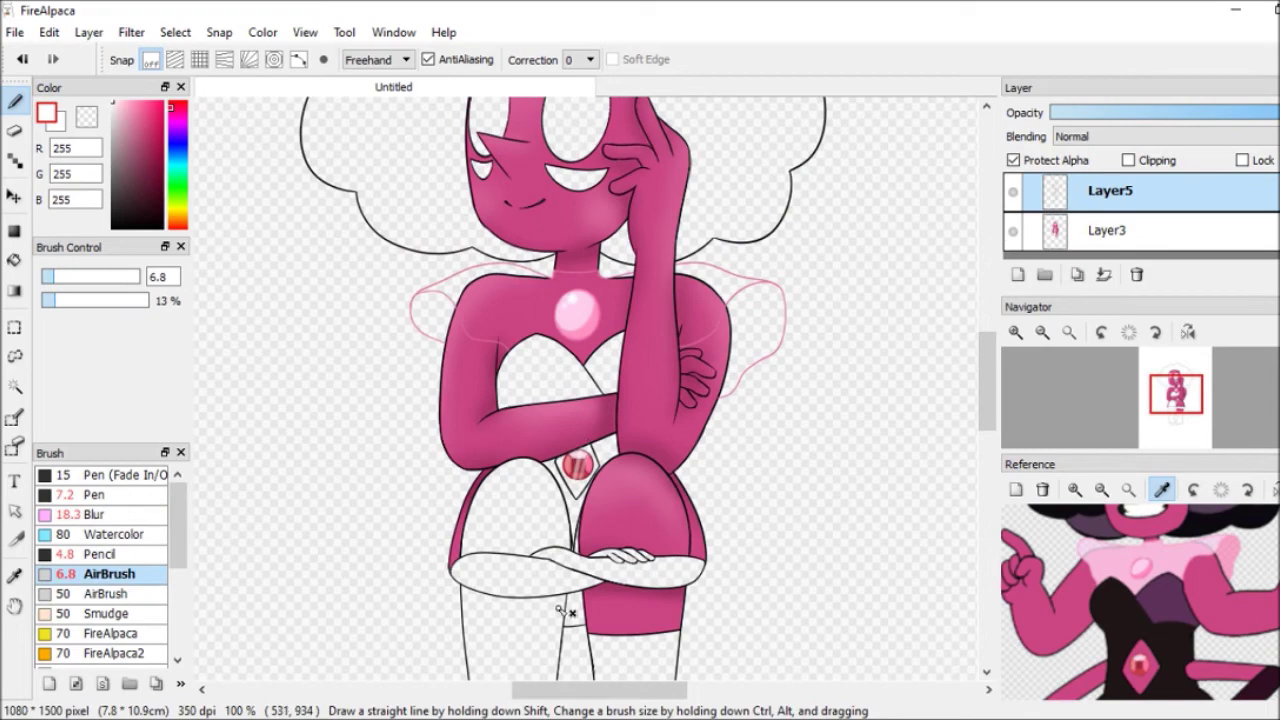
{"action": "left_click", "coordinate": [95, 514]}
Add a new layer and bucket-fill the bodice's bust cup and waist areas with dark blue (R 9, G 0, B 128).
{"action": "left_click", "coordinate": [1017, 274]}
{"action": "left_click", "coordinate": [14, 260]}
{"action": "scroll", "coordinate": [728, 527], "scroll_direction": "down", "scroll_amount": 2}
{"action": "left_click", "coordinate": [565, 368]}
{"action": "left_click", "coordinate": [602, 420]}
{"action": "left_click", "coordinate": [576, 455]}
Fill the remaining gaps in the blue bodice around the waist diamond with a 7.2 pen, and erase any spill.
{"action": "left_click", "coordinate": [1101, 489]}
{"action": "scroll", "coordinate": [1095, 663], "scroll_direction": "up", "scroll_amount": 2}
{"action": "left_click", "coordinate": [95, 494]}
{"action": "scroll", "coordinate": [549, 373], "scroll_direction": "up", "scroll_amount": 3}
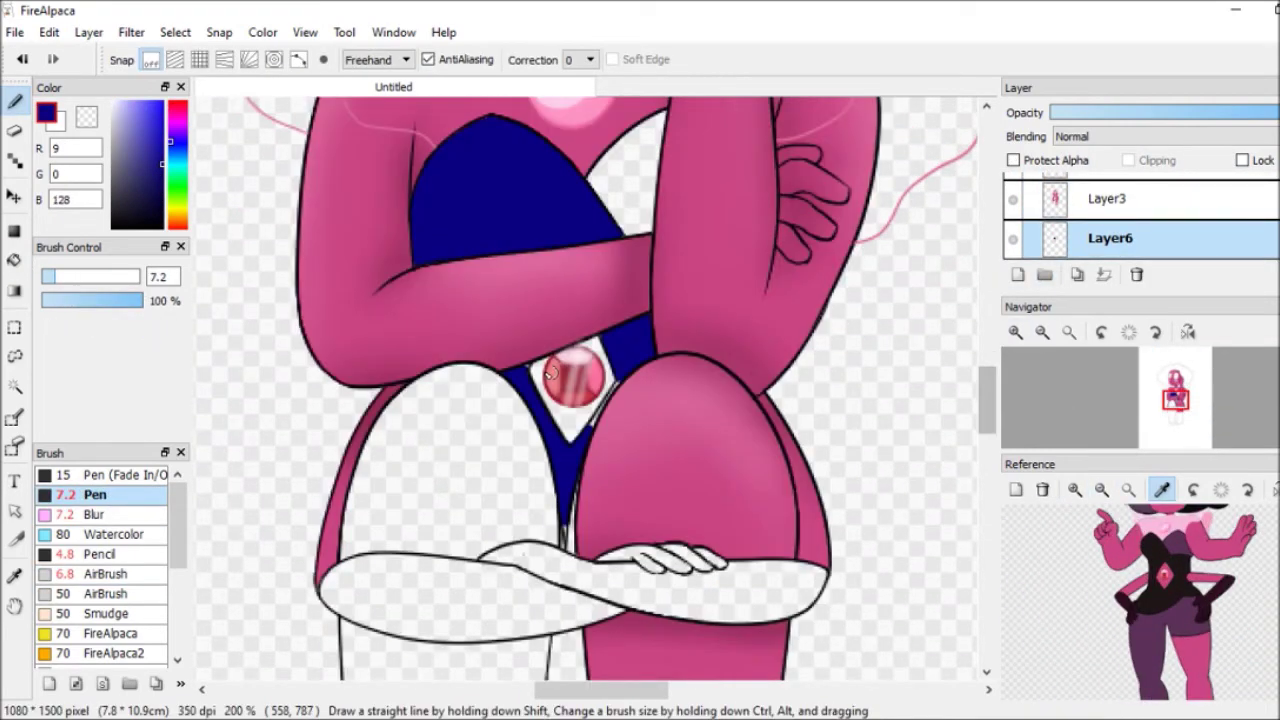
{"action": "key", "text": "e"}
{"action": "key", "text": "b"}
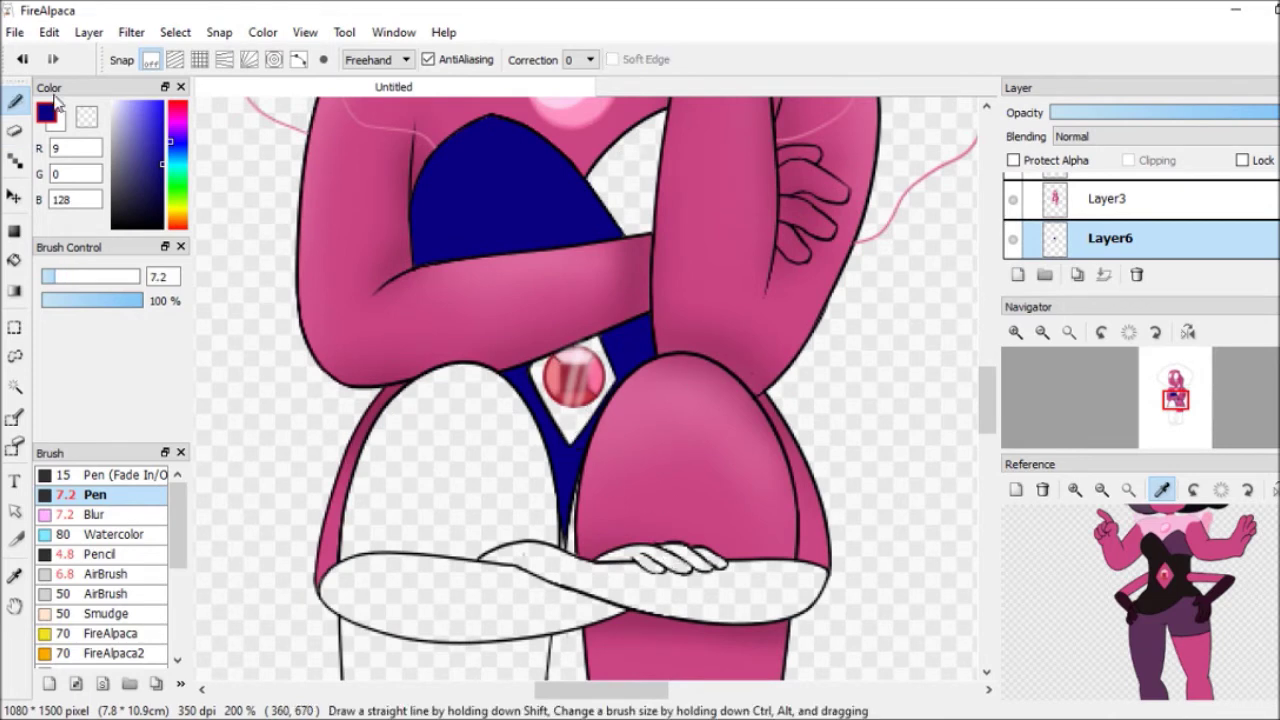
Recolour the bodice near-black (R 31, G 22, B 22), and airbrush and blend a grey-brown highlight (R 112, G 82, B 79).
{"action": "key", "text": "ctrl+z"}
{"action": "key", "text": "ctrl+z"}
{"action": "left_click", "coordinate": [14, 128]}
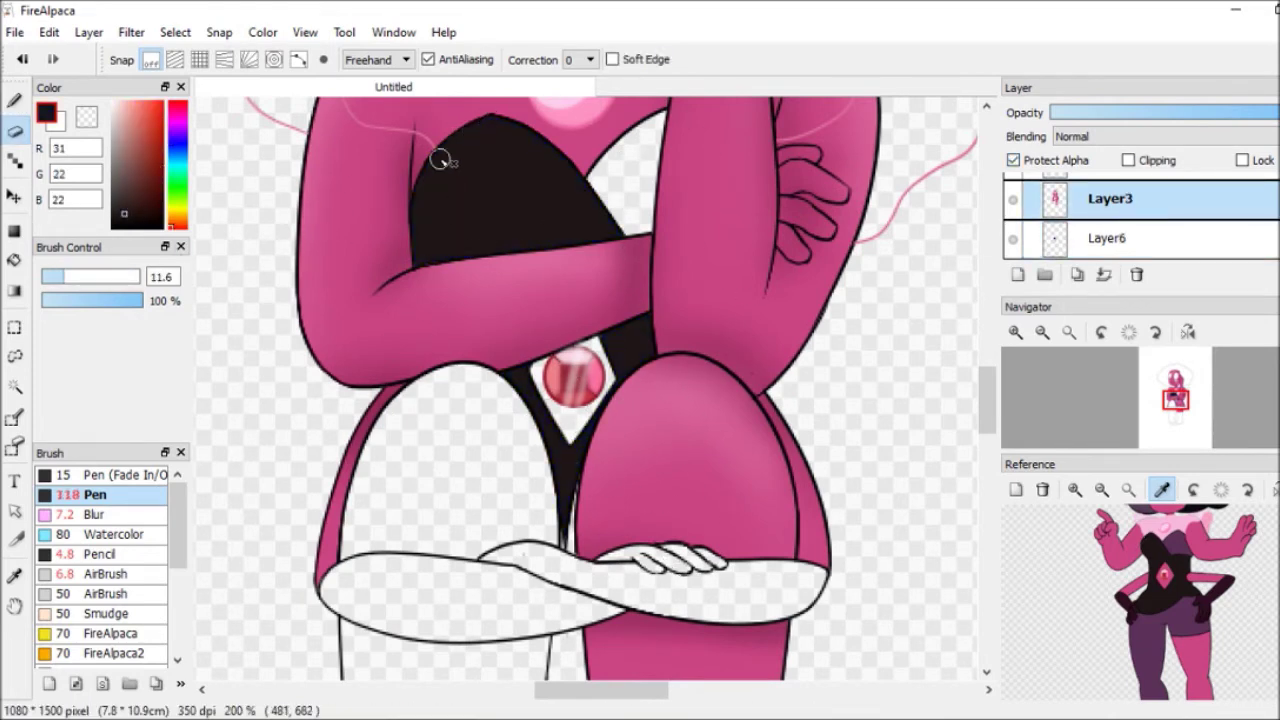
{"action": "left_click", "coordinate": [100, 574]}
{"action": "mouse_move", "coordinate": [599, 497]}
{"action": "left_mouse_down"}
{"action": "mouse_move", "coordinate": [690, 497]}
{"action": "mouse_move", "coordinate": [628, 336]}
{"action": "left_mouse_up"}
{"action": "left_click", "coordinate": [470, 150], "text": "alt"}
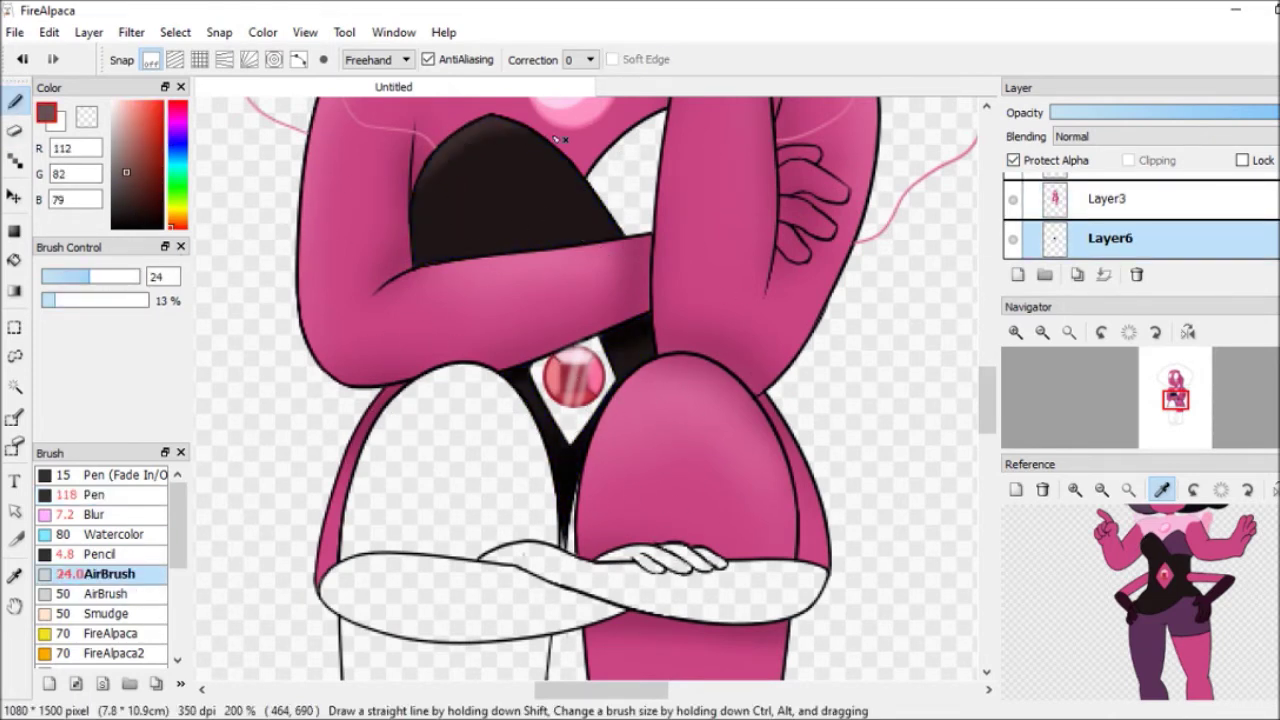
{"action": "left_click", "coordinate": [143, 514]}
Bucket-fill the other bust cup and the leggings with blue (R 0, G 29, B 150) on a separate layer.
{"action": "key", "text": "g"}
{"action": "left_click", "coordinate": [600, 236]}
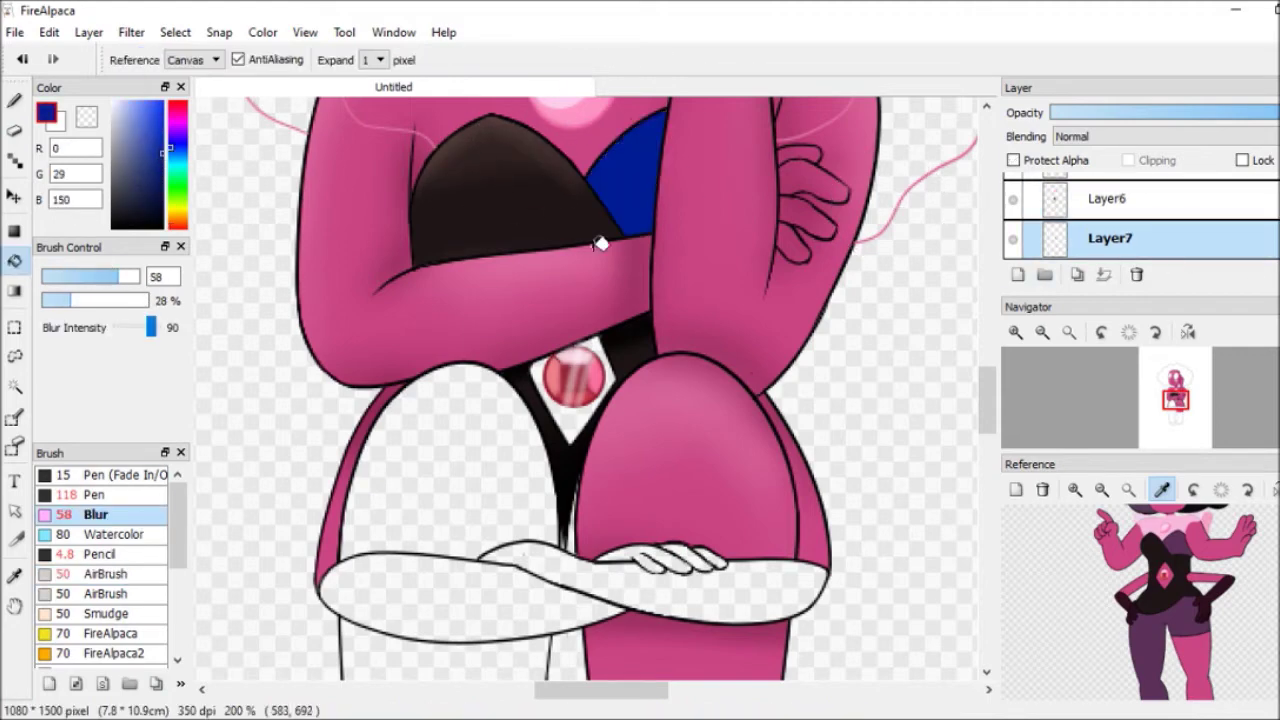
{"action": "scroll", "coordinate": [578, 222], "scroll_direction": "down", "scroll_amount": 5}
Touch up the blue leggings fill around the crossed hands, knees and ankles, painting gaps and erasing spill.
{"action": "key", "text": "b"}
{"action": "key", "text": "e"}
{"action": "scroll", "coordinate": [575, 225], "scroll_direction": "up", "scroll_amount": 2}
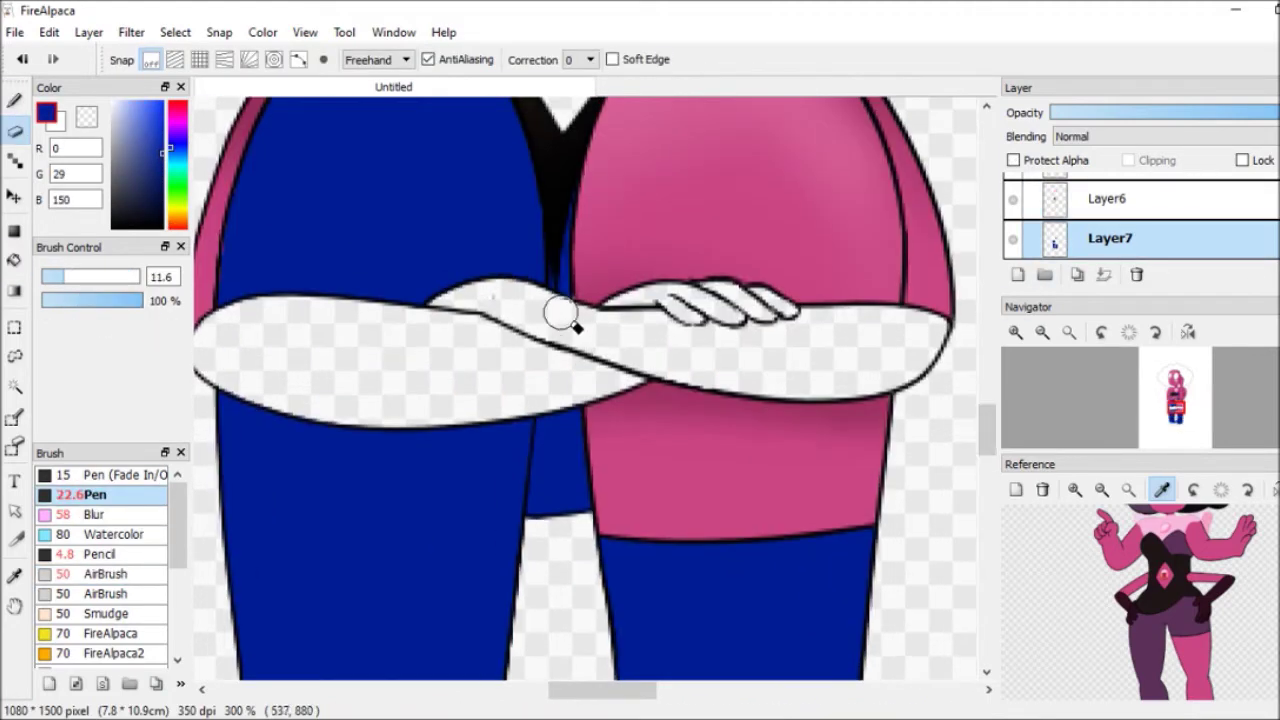
{"action": "scroll", "coordinate": [276, 397], "scroll_direction": "down", "scroll_amount": 2}
{"action": "key", "text": "b"}
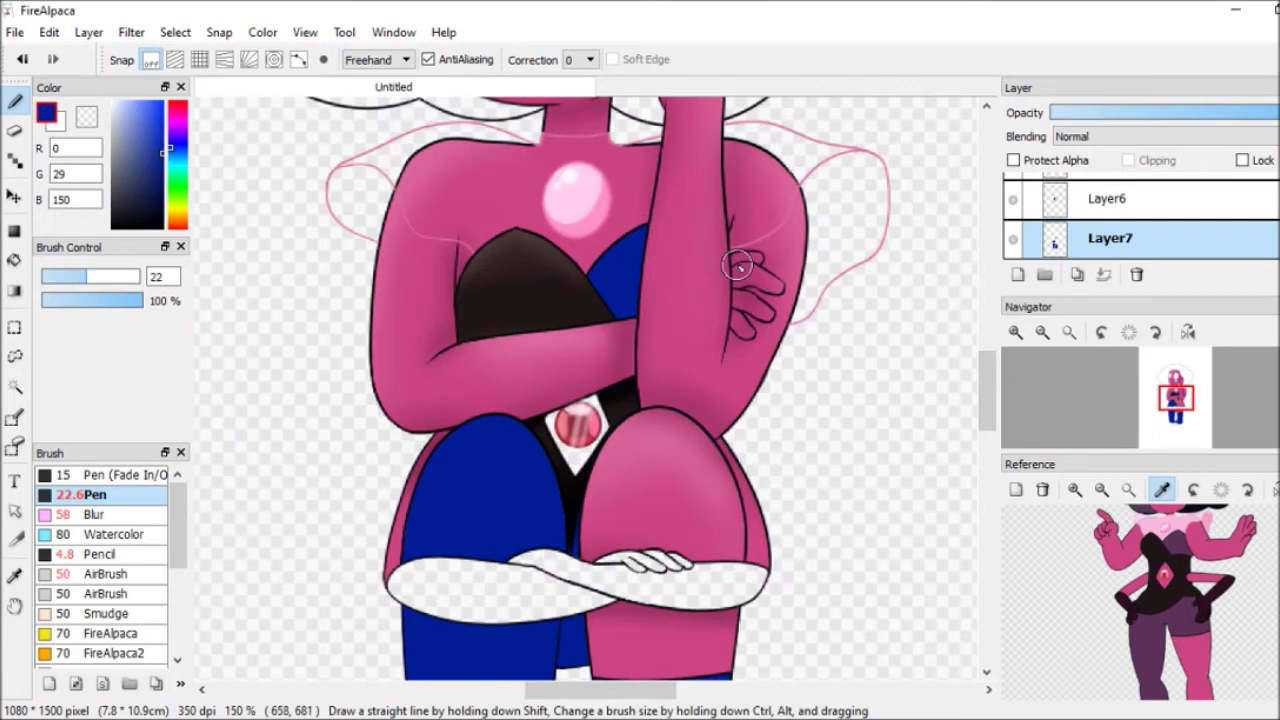
{"action": "scroll", "coordinate": [634, 323], "scroll_direction": "down", "scroll_amount": 3}
{"action": "scroll", "coordinate": [632, 497], "scroll_direction": "up", "scroll_amount": 1}
{"action": "scroll", "coordinate": [632, 497], "scroll_direction": "up", "scroll_amount": 3}
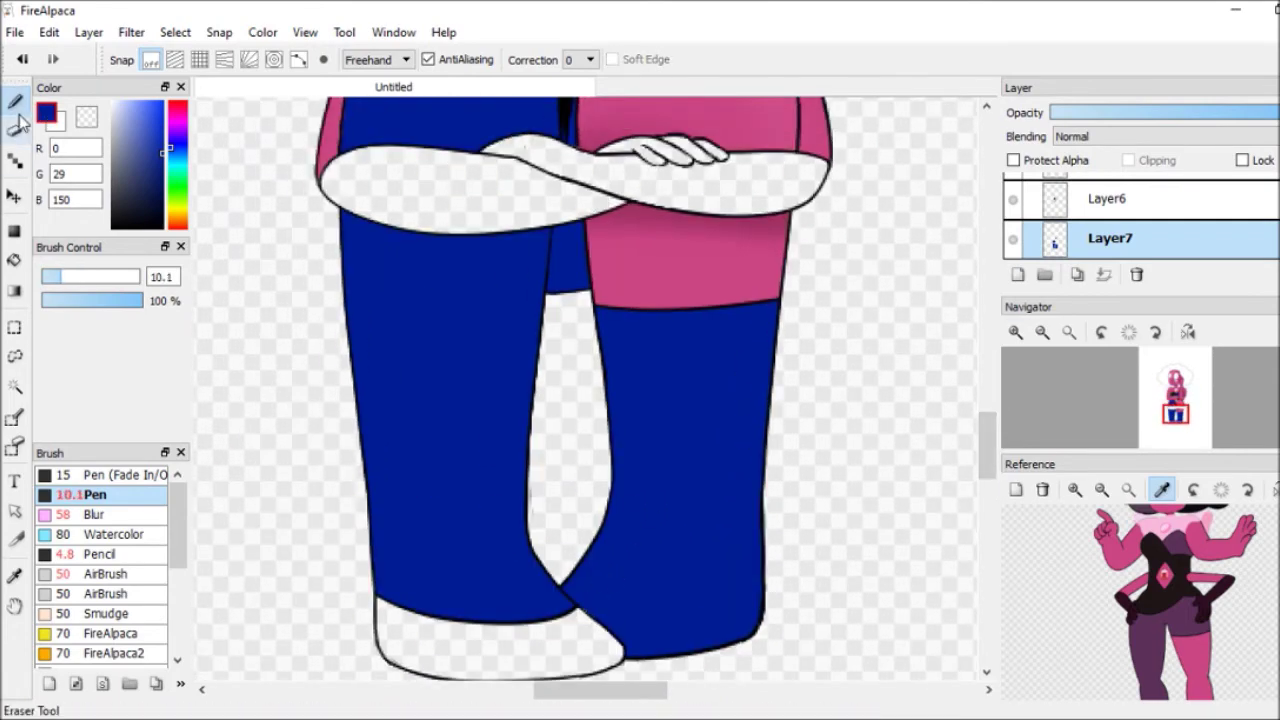
{"action": "key", "text": "e"}
Protect the leggings layer's alpha and repaint the blue areas in the reference's purple.
{"action": "scroll", "coordinate": [988, 452], "scroll_direction": "down", "scroll_amount": 2}
{"action": "left_click", "coordinate": [1013, 160]}
{"action": "left_click", "coordinate": [1180, 640]}
{"action": "key", "text": "ctrl+u"}
Airbrush the leggings with dark shadows (R 44, G 10, B 40) and lighter purple highlights (R 153, G 73, B 145), and blend them.
{"action": "left_click", "coordinate": [108, 574]}
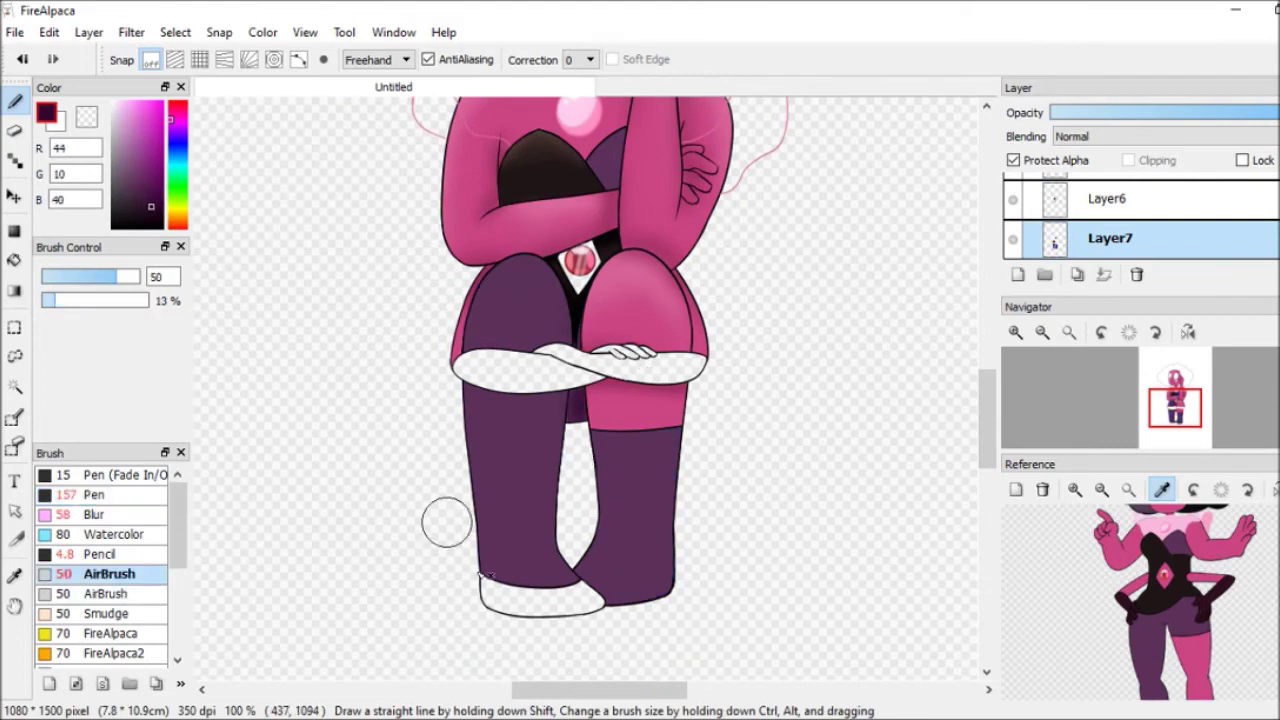
{"action": "left_click_drag", "start_coordinate": [570, 570], "coordinate": [497, 395]}
{"action": "left_click_drag", "start_coordinate": [620, 560], "coordinate": [566, 330]}
{"action": "left_click", "coordinate": [138, 150]}
{"action": "left_click_drag", "start_coordinate": [510, 280], "coordinate": [607, 432]}
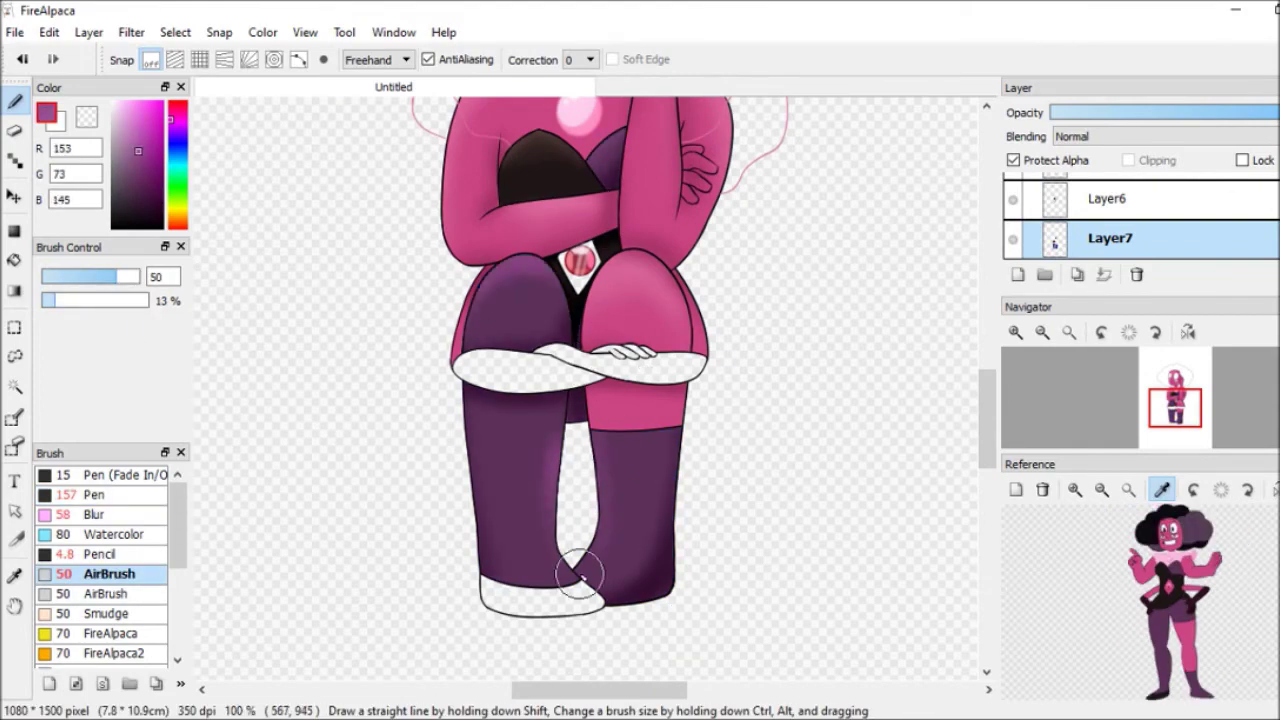
{"action": "left_click", "coordinate": [93, 514]}
On a new layer, paint the diamond around the waist gem pink, and airbrush and blend a light pink (R 226, G 130, B 173).
{"action": "left_click", "coordinate": [1017, 274]}
{"action": "left_click", "coordinate": [95, 494]}
{"action": "left_click", "coordinate": [1015, 332]}
{"action": "left_click", "coordinate": [130, 115]}
{"action": "left_click_drag", "start_coordinate": [570, 330], "coordinate": [543, 414]}
{"action": "left_click", "coordinate": [106, 574]}
{"action": "left_click_drag", "start_coordinate": [580, 300], "coordinate": [600, 263]}
{"action": "left_click", "coordinate": [95, 514]}
Add a new layer and bucket-fill the gloved forearms crossing the knees with dark blue (R 0, G 35, B 146).
{"action": "left_click", "coordinate": [1042, 332]}
{"action": "left_click", "coordinate": [1017, 274]}
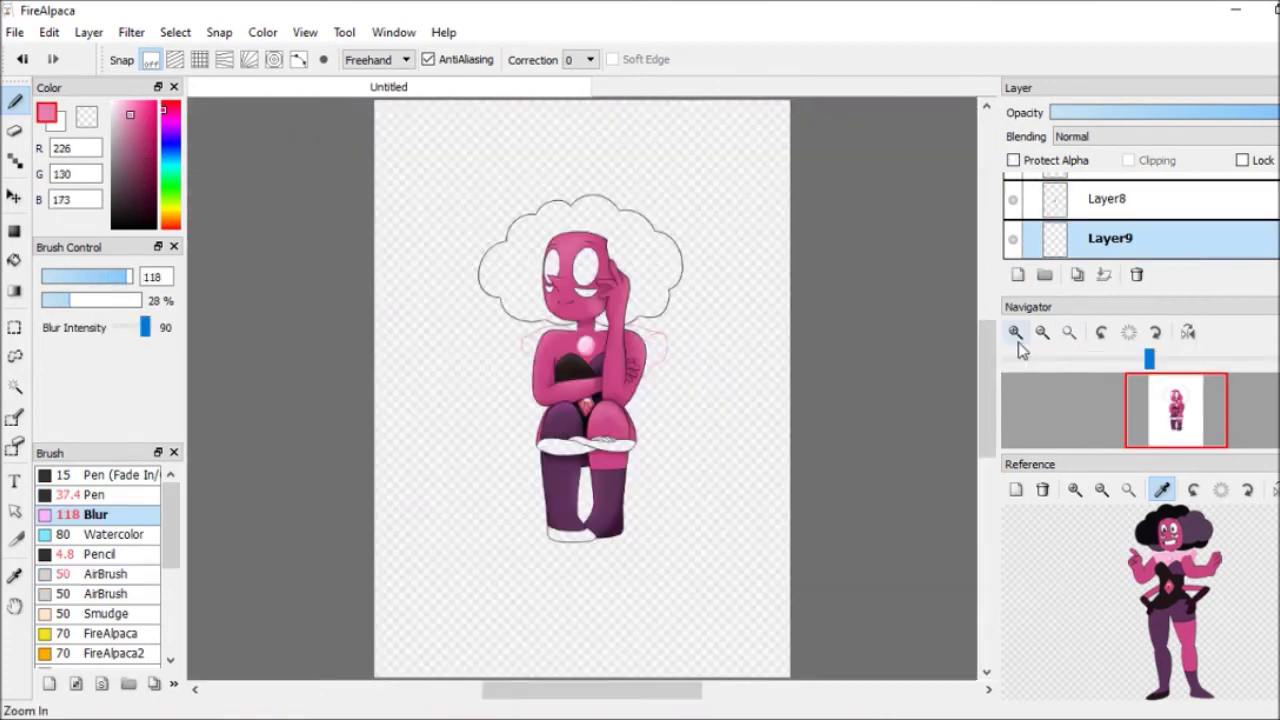
{"action": "left_click", "coordinate": [1042, 332]}
{"action": "left_click", "coordinate": [14, 260]}
{"action": "left_click", "coordinate": [140, 150]}
{"action": "scroll", "coordinate": [1175, 600], "scroll_direction": "down", "scroll_amount": 2}
{"action": "left_click", "coordinate": [560, 395]}
Complete the glove base with the pen, protect its alpha and repaint it in the reference's dark maroon.
{"action": "left_click", "coordinate": [95, 474]}
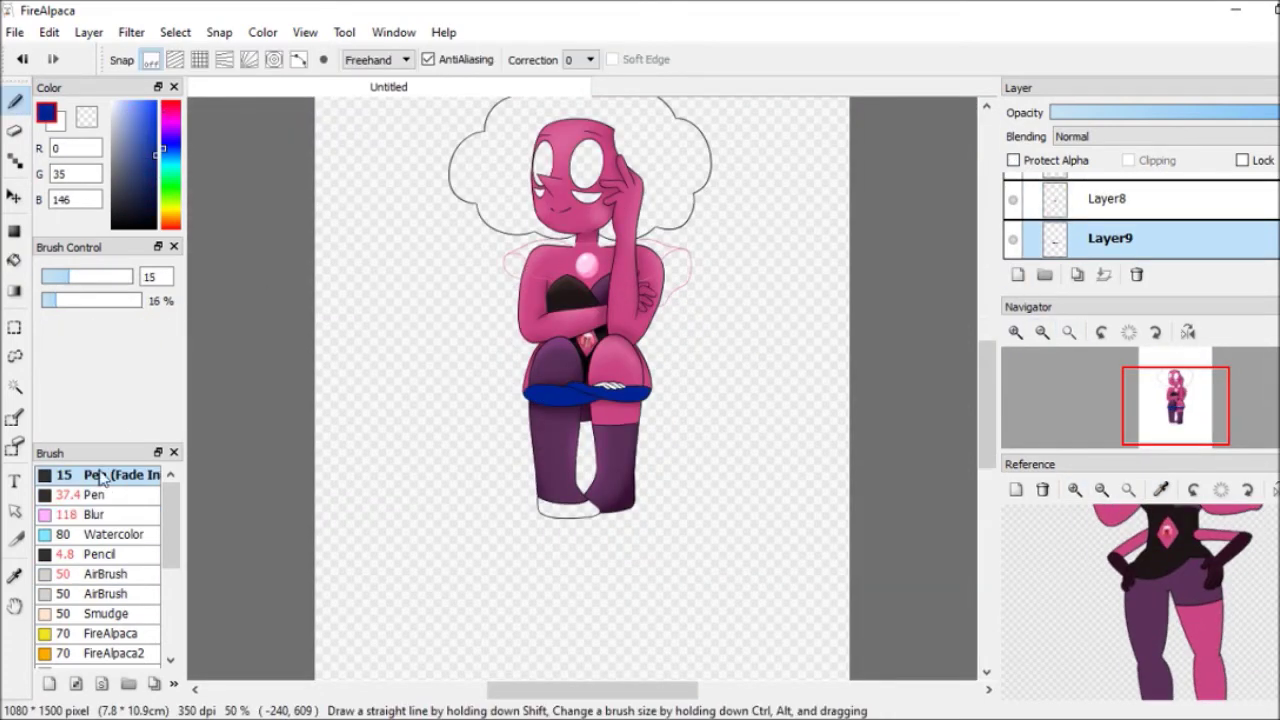
{"action": "left_click", "coordinate": [1015, 332]}
{"action": "left_click", "coordinate": [95, 494]}
{"action": "left_click", "coordinate": [1161, 489]}
{"action": "left_click", "coordinate": [1210, 570]}
{"action": "left_click", "coordinate": [1013, 160]}
{"action": "left_click_drag", "start_coordinate": [420, 400], "coordinate": [780, 400]}
Airbrush the gloves with near-black shadows (R 14, G 0, B 7) and dusty-pink highlights (R 108, G 73, B 92), and blend them.
{"action": "left_click", "coordinate": [106, 574]}
{"action": "left_click_drag", "start_coordinate": [654, 420], "coordinate": [770, 420]}
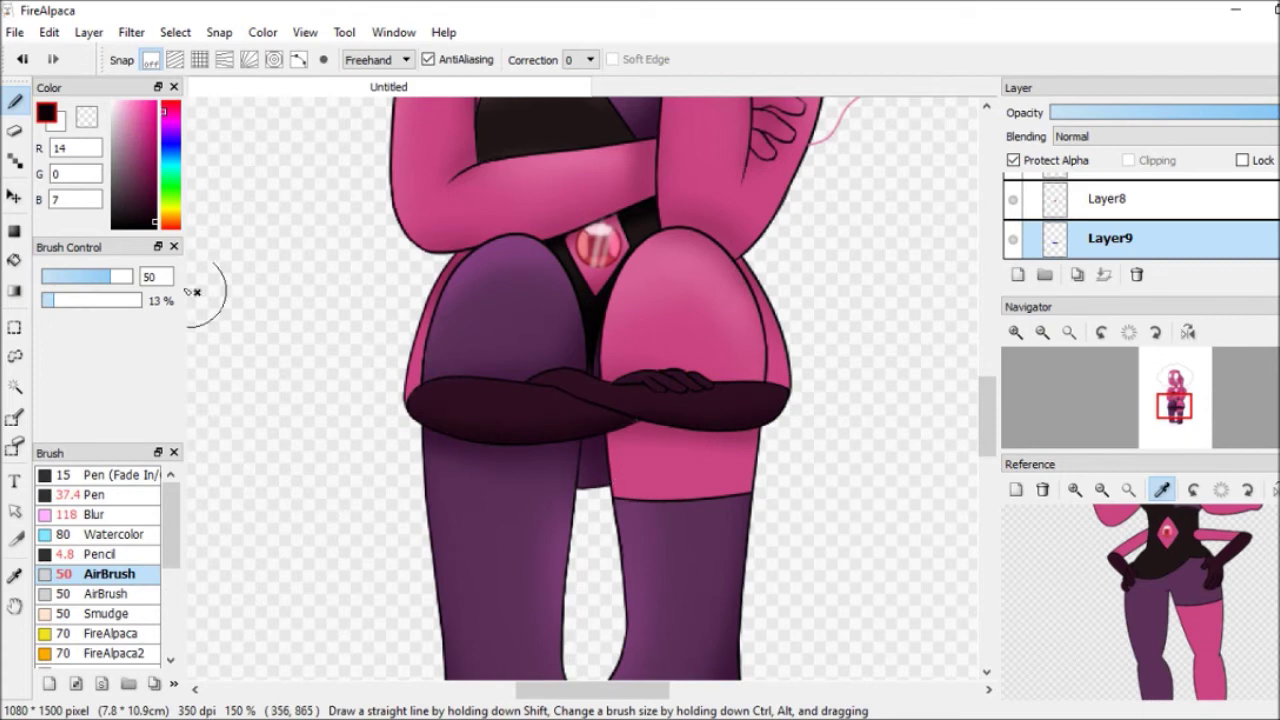
{"action": "left_click_drag", "start_coordinate": [460, 375], "coordinate": [540, 385]}
{"action": "left_click_drag", "start_coordinate": [640, 340], "coordinate": [670, 370]}
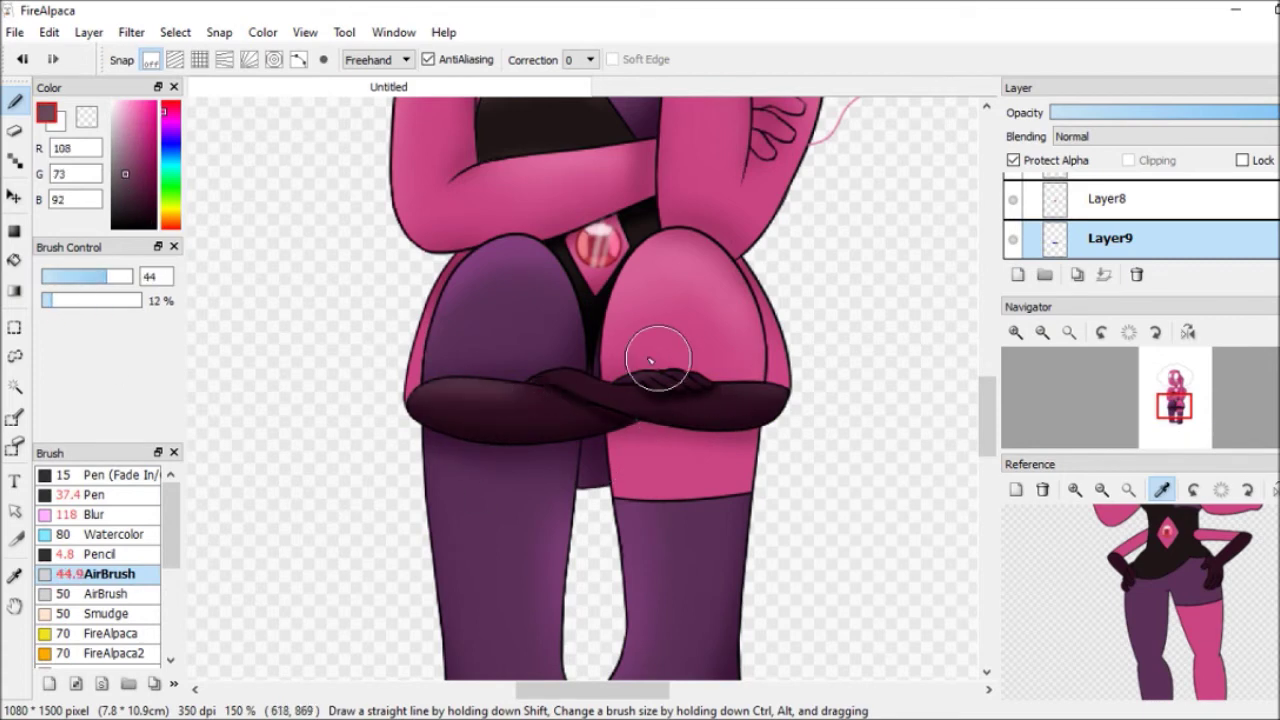
{"action": "left_click", "coordinate": [95, 514]}
Add a new layer, fill the shoe area, protect its alpha and repaint the shoe near-black.
{"action": "left_click", "coordinate": [1017, 274]}
{"action": "scroll", "coordinate": [650, 412], "scroll_direction": "down", "scroll_amount": 5}
{"action": "left_click", "coordinate": [540, 455]}
{"action": "left_click", "coordinate": [1015, 332]}
{"action": "left_click", "coordinate": [95, 494]}
{"action": "left_click", "coordinate": [1013, 160]}
{"action": "mouse_move", "coordinate": [330, 450]}
{"action": "left_mouse_down"}
{"action": "mouse_move", "coordinate": [350, 540]}
{"action": "mouse_move", "coordinate": [680, 520]}
{"action": "left_mouse_up"}
Airbrush shadows and a grey-brown highlight (R 128, G 90, B 87) onto the shoe, and blend them.
{"action": "left_click", "coordinate": [106, 574]}
{"action": "left_click_drag", "start_coordinate": [330, 530], "coordinate": [349, 569]}
{"action": "left_click", "coordinate": [531, 423], "text": "alt"}
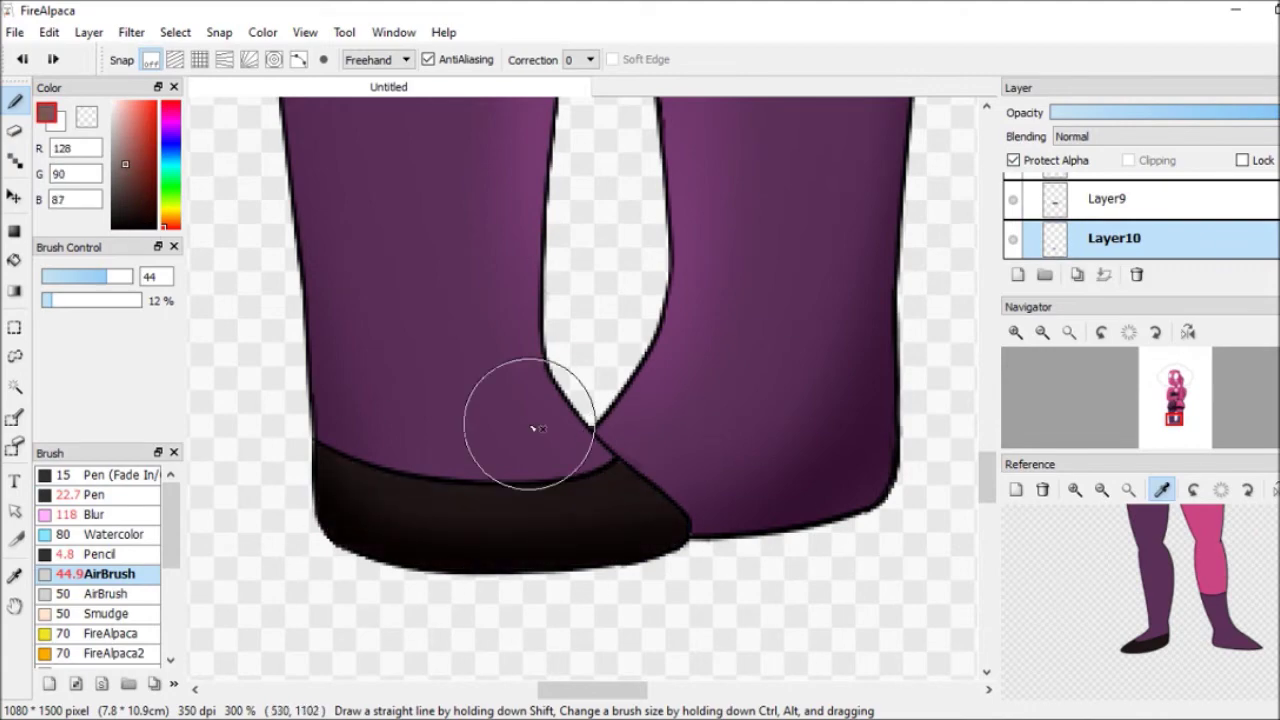
{"action": "left_click", "coordinate": [95, 514]}
Add a new layer above the skin and bucket-fill both puffed sleeves with dark blue (R 0, G 1, B 155).
{"action": "key", "text": "ctrl+minus"}
{"action": "key", "text": "ctrl+minus"}
{"action": "key", "text": "ctrl+plus"}
{"action": "left_click", "coordinate": [1017, 274]}
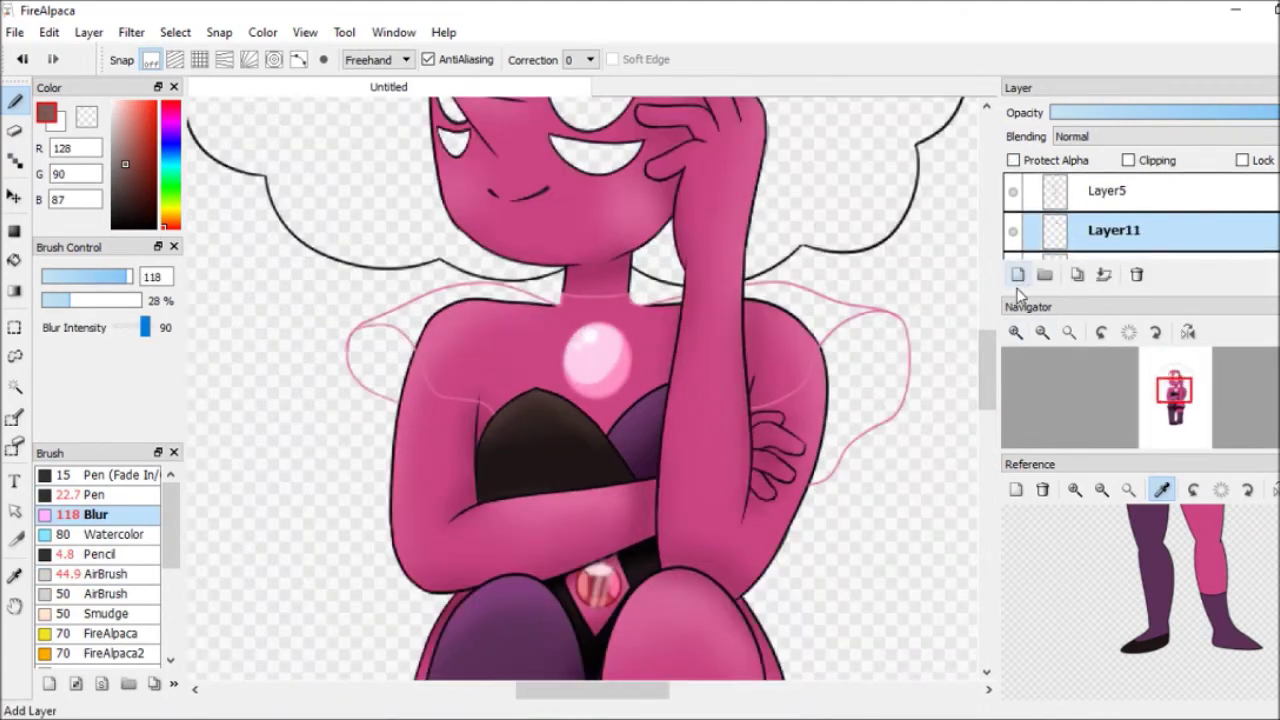
{"action": "left_click", "coordinate": [14, 231]}
{"action": "left_click", "coordinate": [150, 150]}
{"action": "left_click", "coordinate": [380, 340]}
{"action": "left_click", "coordinate": [860, 330]}
Paint the blue base across the shoulder and upper chest around the gem with the pen.
{"action": "left_click", "coordinate": [14, 101]}
{"action": "left_click", "coordinate": [95, 494]}
{"action": "mouse_move", "coordinate": [600, 340]}
{"action": "left_mouse_down"}
{"action": "mouse_move", "coordinate": [523, 318]}
{"action": "mouse_move", "coordinate": [440, 370]}
{"action": "left_mouse_up"}
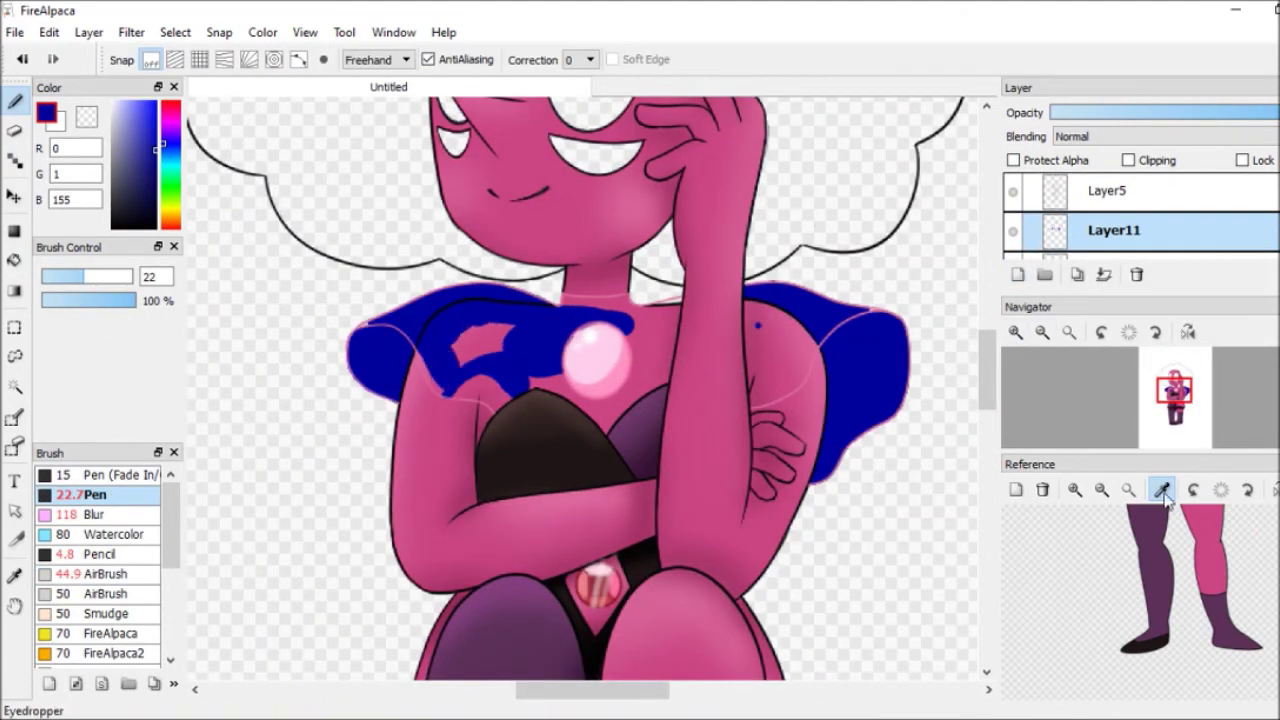
{"action": "key", "text": "ctrl+plus"}
{"action": "mouse_move", "coordinate": [260, 290]}
{"action": "left_mouse_down"}
{"action": "mouse_move", "coordinate": [287, 357]}
{"action": "mouse_move", "coordinate": [360, 391]}
{"action": "mouse_move", "coordinate": [560, 410]}
{"action": "mouse_move", "coordinate": [681, 365]}
{"action": "mouse_move", "coordinate": [657, 240]}
{"action": "mouse_move", "coordinate": [546, 283]}
{"action": "left_mouse_up"}
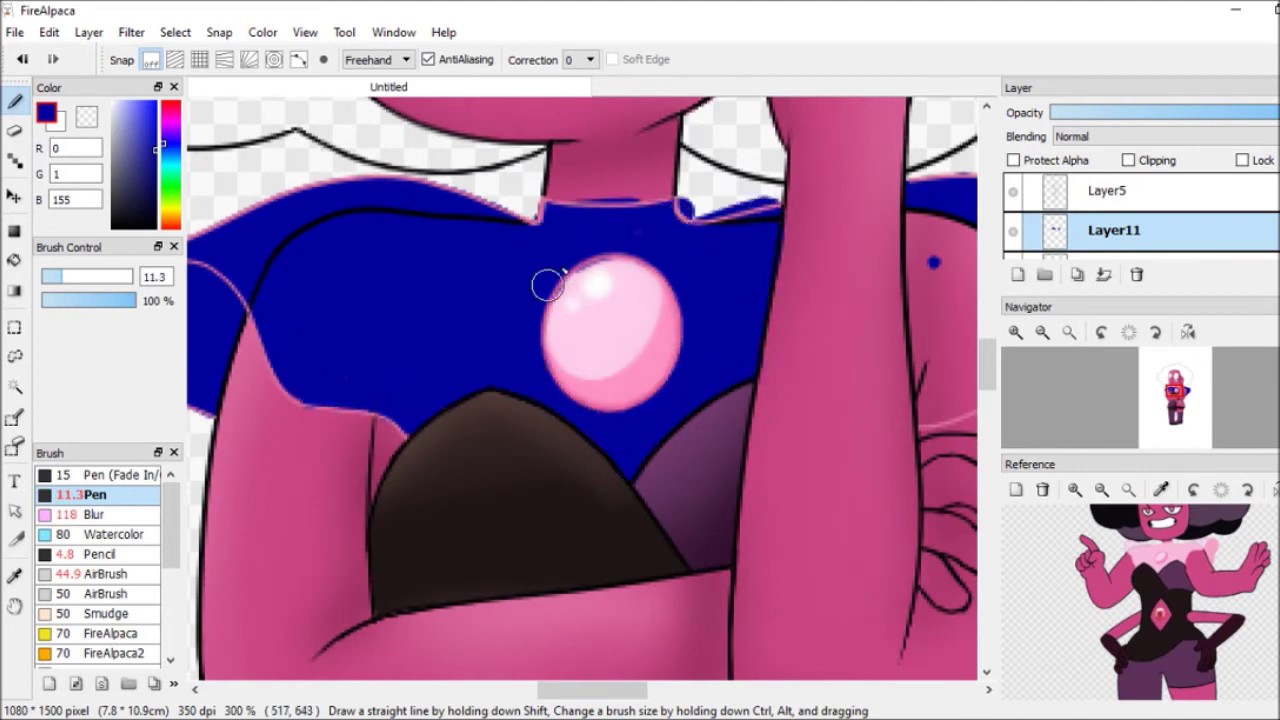
Erase the blue spill around the neckline, the chest gem and the outer edge of the sleeve beside the lowered arm.
{"action": "key", "text": "e"}
{"action": "key", "text": "ctrl+z"}
{"action": "scroll", "coordinate": [371, 314], "scroll_direction": "left", "scroll_amount": 3}
{"action": "key", "text": "b"}
{"action": "key", "text": "e"}
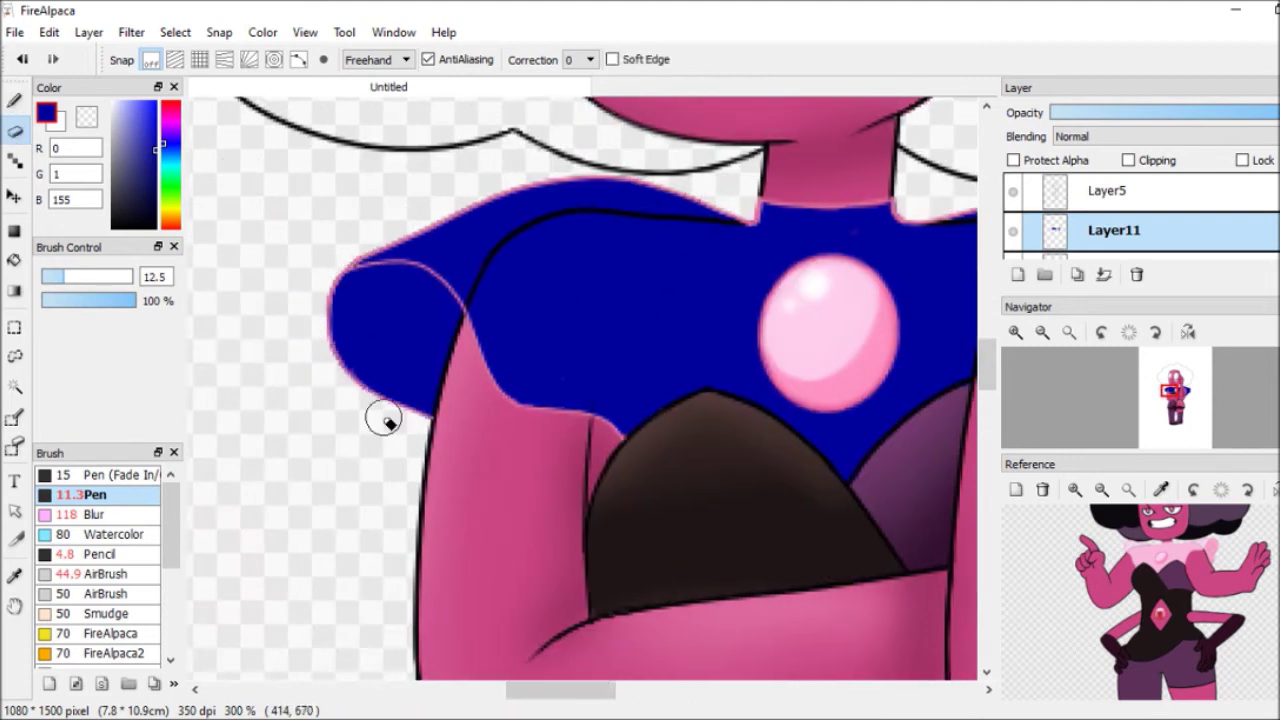
Paint the blue base over the shoulder behind the raised arm, and erase the spill along that sleeve's outline.
{"action": "scroll", "coordinate": [414, 429], "scroll_direction": "right", "scroll_amount": 6}
{"action": "key", "text": "b"}
{"action": "mouse_move", "coordinate": [540, 230]}
{"action": "left_mouse_down"}
{"action": "mouse_move", "coordinate": [582, 405]}
{"action": "mouse_move", "coordinate": [566, 400]}
{"action": "mouse_move", "coordinate": [600, 240]}
{"action": "left_mouse_up"}
{"action": "key", "text": "e"}
{"action": "left_click_drag", "start_coordinate": [672, 325], "coordinate": [660, 385]}
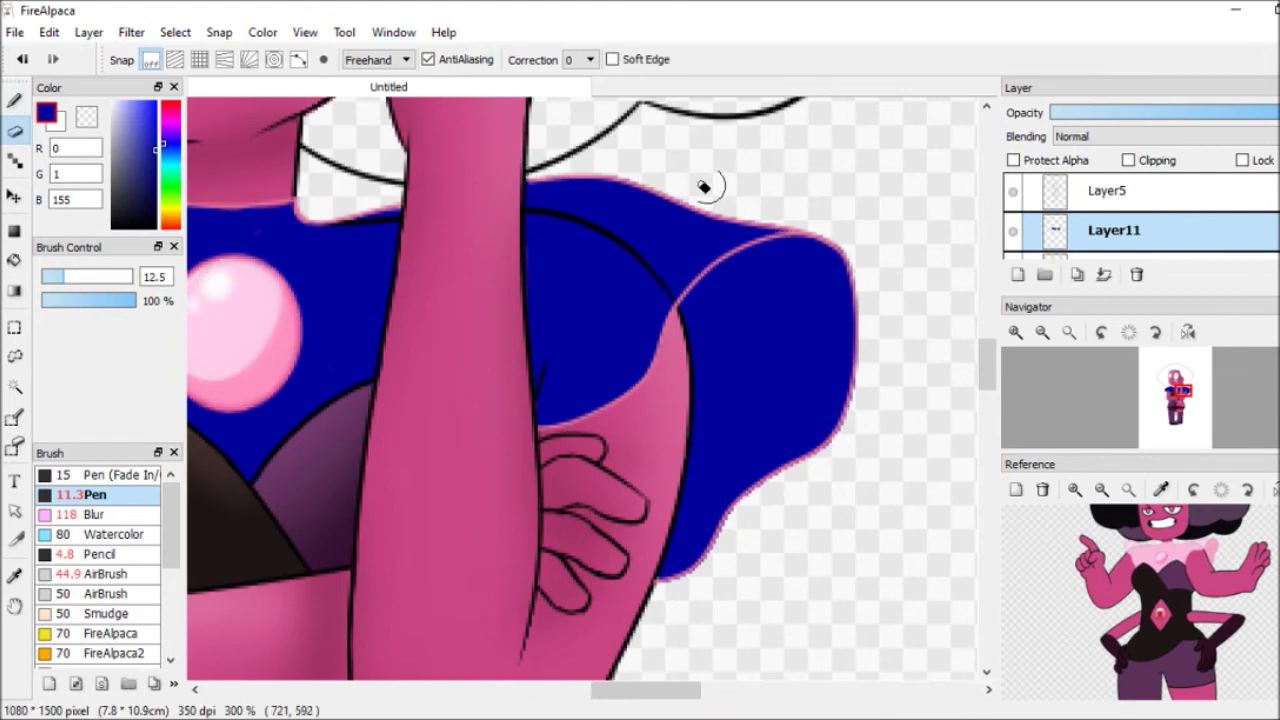
{"action": "key", "text": "ctrl+alt+0"}
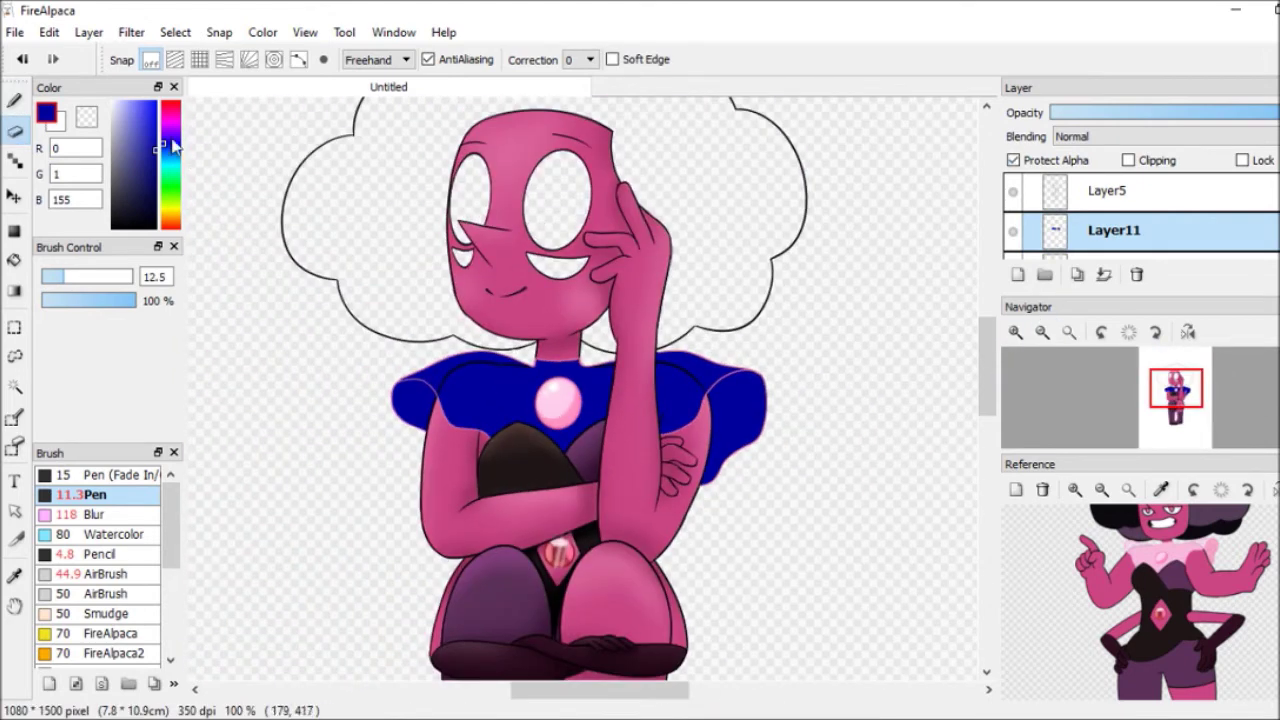
Recolour the blue shoulder piece and puffed sleeves with the reference's light pink, lock their transparency and lower the layer opacity for a sheer look.
{"action": "left_click", "coordinate": [1161, 489]}
{"action": "left_click", "coordinate": [1210, 530]}
{"action": "key", "text": "b"}
{"action": "left_click", "coordinate": [1013, 160]}
{"action": "left_click_drag", "start_coordinate": [400, 400], "coordinate": [760, 420]}
{"action": "left_click_drag", "start_coordinate": [1275, 112], "coordinate": [1208, 112]}
{"action": "left_click", "coordinate": [170, 118]}
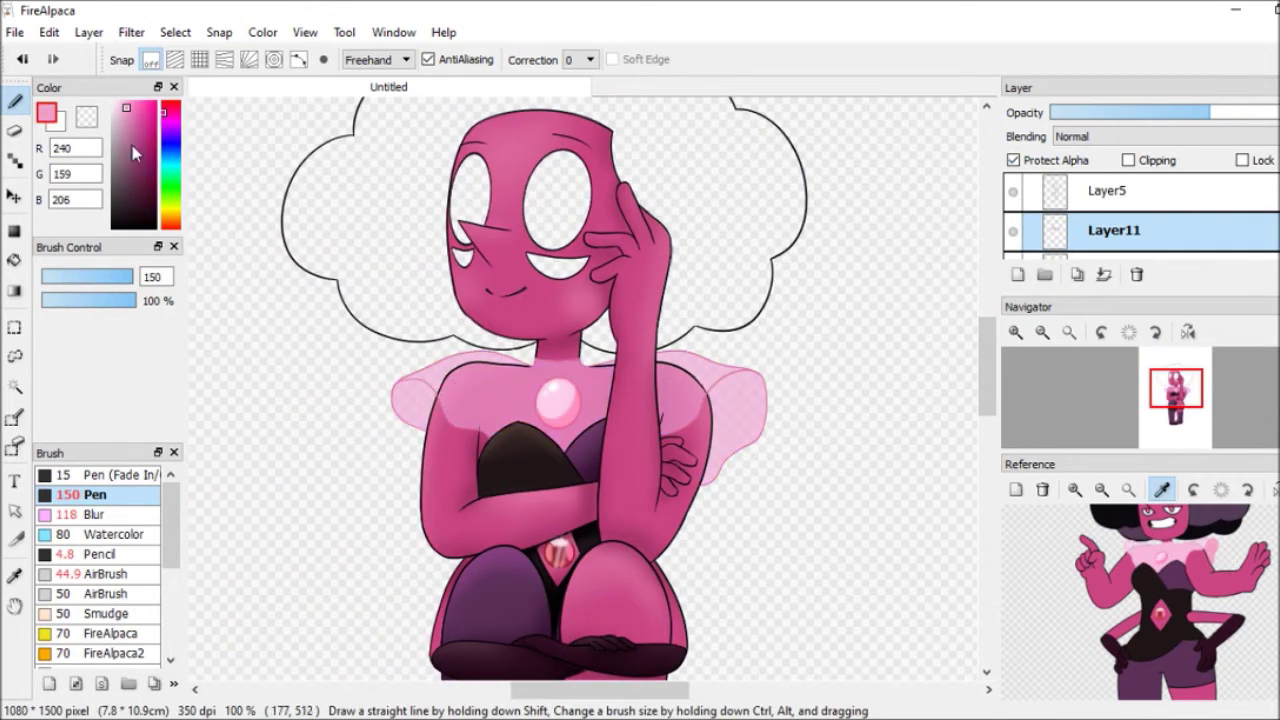
{"action": "left_click_drag", "start_coordinate": [343, 429], "coordinate": [720, 420]}
Lighten the black shoulder outlines under the sheer sleeves on Layer5 with a 19% opacity pen in pale pink (R 252, G 193, B 228).
{"action": "key", "text": "ctrl+plus"}
{"action": "left_click", "coordinate": [1110, 190]}
{"action": "key", "text": "e"}
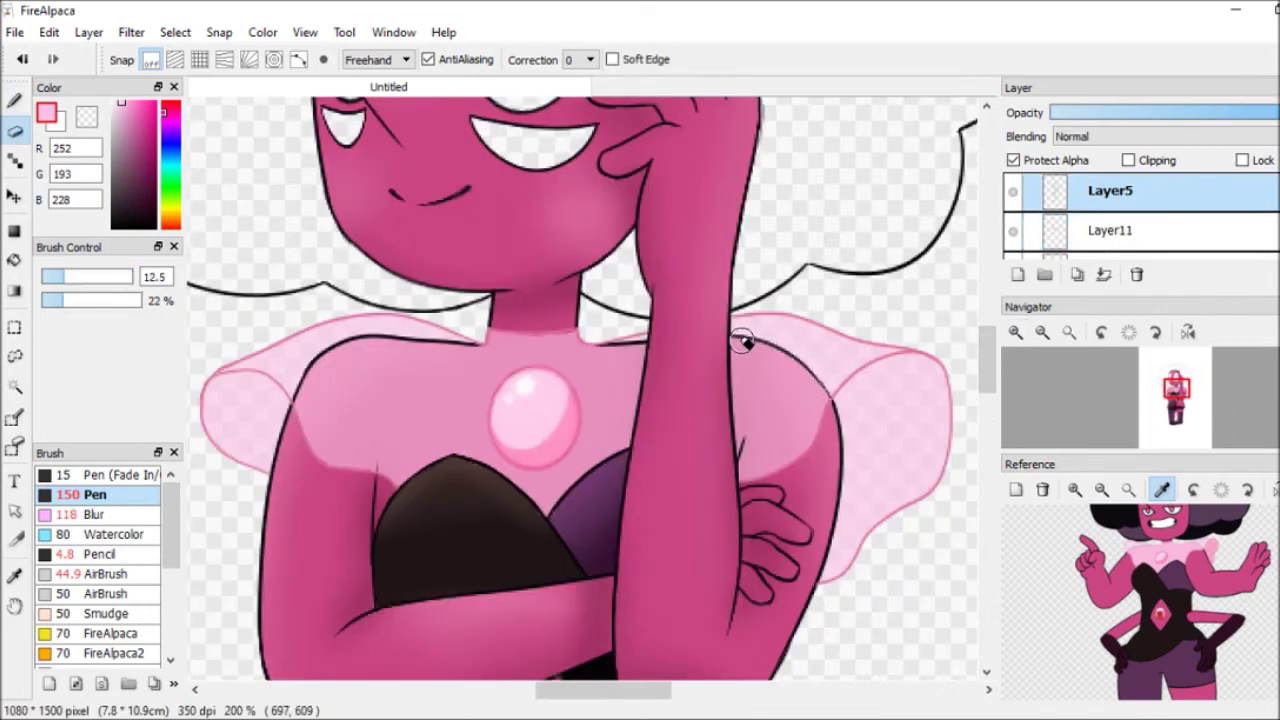
{"action": "key", "text": "b"}
{"action": "left_click", "coordinate": [54, 276]}
{"action": "key", "text": "ctrl+plus"}
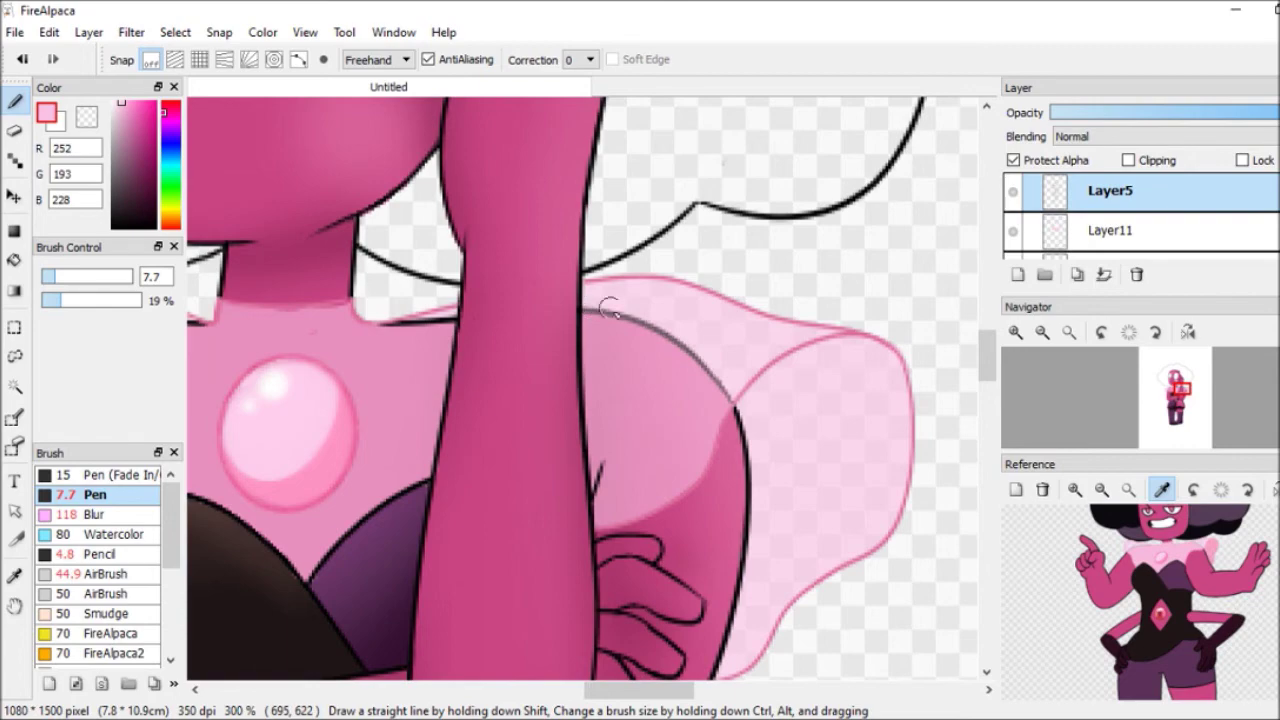
{"action": "scroll", "coordinate": [598, 344], "scroll_direction": "left", "scroll_amount": 5}
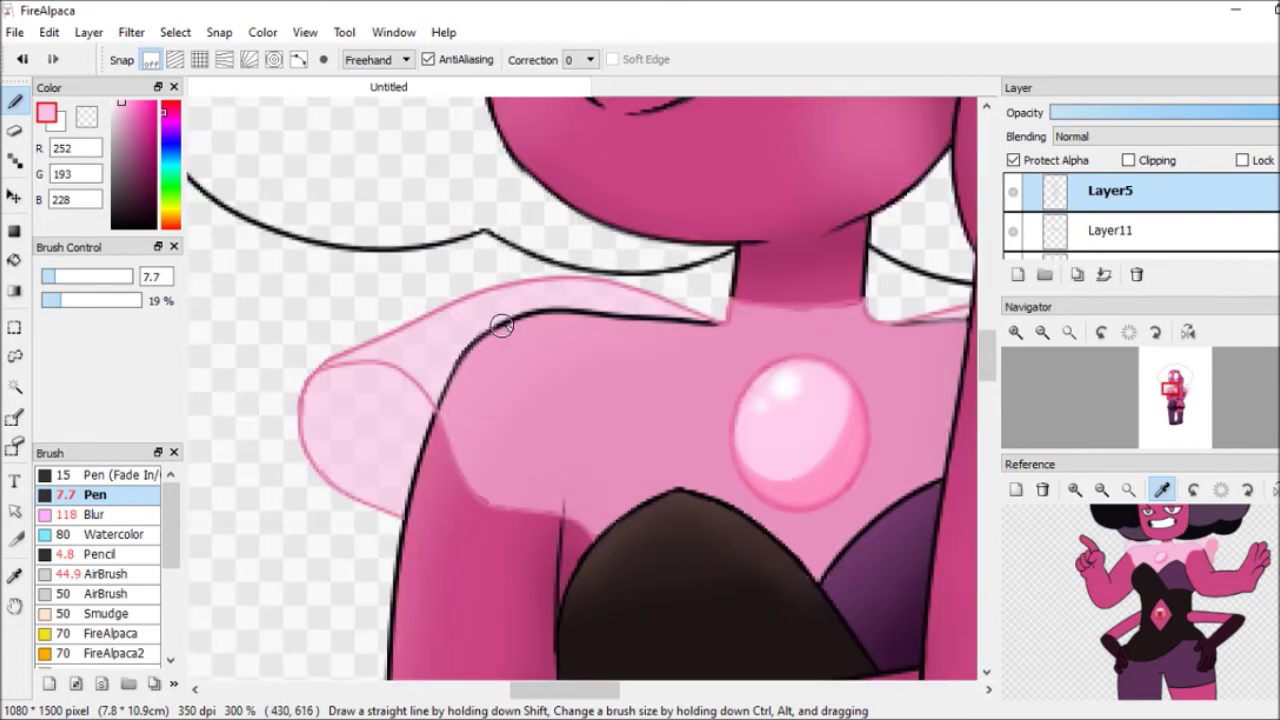
{"action": "left_click_drag", "start_coordinate": [500, 323], "coordinate": [624, 319]}
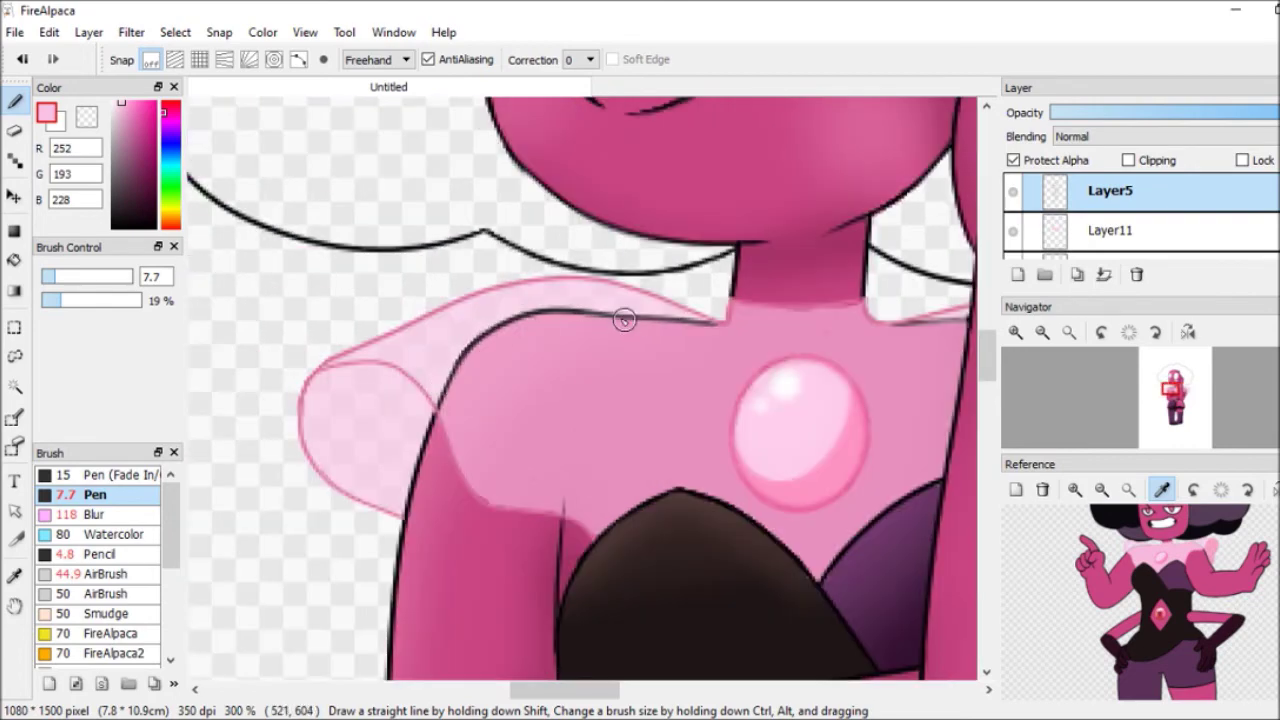
Add a new layer above Layer10 and bucket-fill both lower eyes with blue (R 0, G 26, B 177).
{"action": "left_click", "coordinate": [1042, 331]}
{"action": "left_click", "coordinate": [1042, 331]}
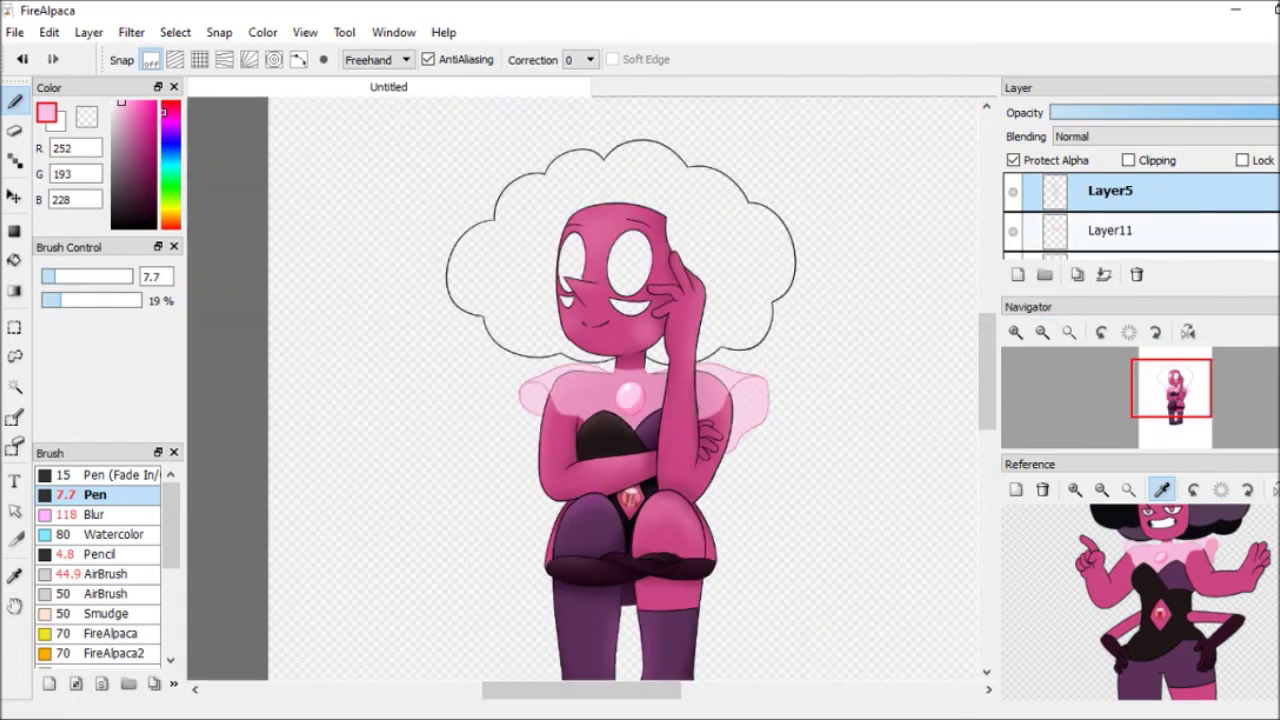
{"action": "scroll", "coordinate": [1150, 230], "scroll_direction": "down", "scroll_amount": 3}
{"action": "left_click", "coordinate": [1178, 245]}
{"action": "key", "text": "ctrl+shift+n"}
{"action": "key", "text": "ctrl+plus"}
{"action": "key", "text": "ctrl+plus"}
{"action": "left_click", "coordinate": [157, 140]}
{"action": "key", "text": "g"}
{"action": "left_click", "coordinate": [545, 425]}
{"action": "left_click", "coordinate": [725, 435]}
Touch up the lower eyes' base, then recolour them white with blurred grey shading beneath the upper lids.
{"action": "key", "text": "b"}
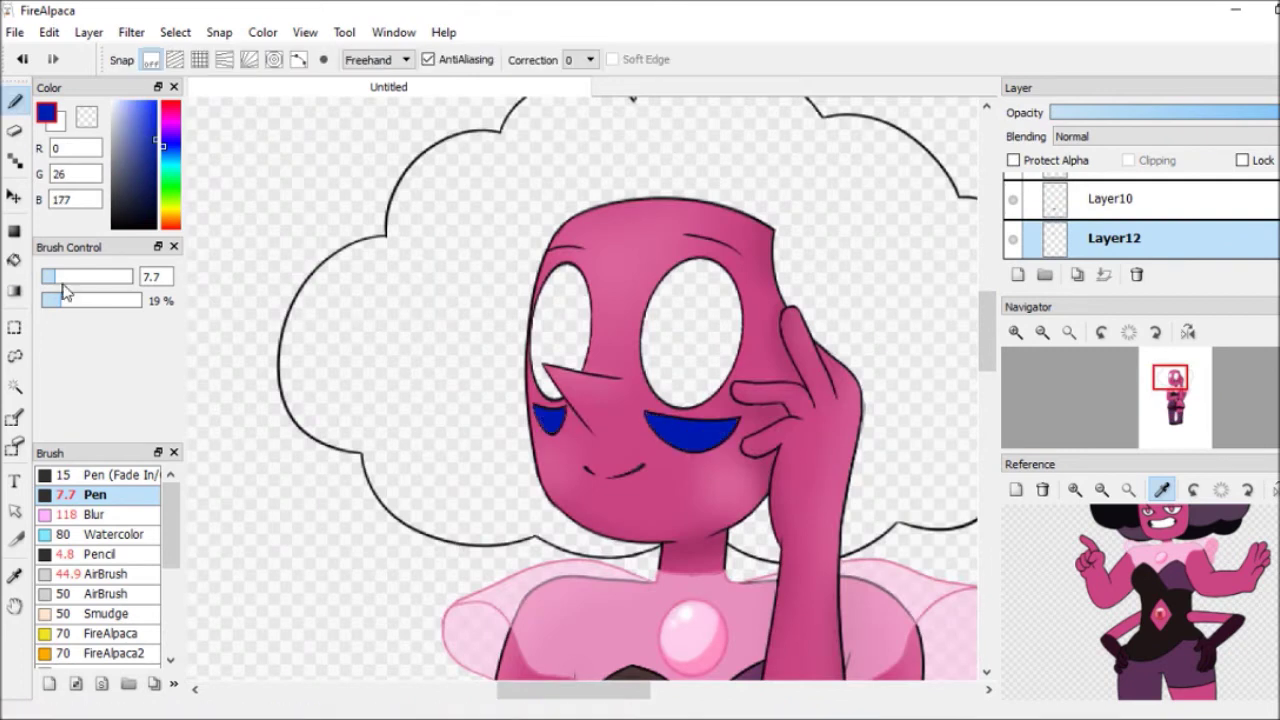
{"action": "left_click_drag", "start_coordinate": [540, 447], "coordinate": [540, 420]}
{"action": "left_click", "coordinate": [112, 121]}
{"action": "mouse_move", "coordinate": [690, 440]}
{"action": "left_mouse_down"}
{"action": "mouse_move", "coordinate": [780, 445]}
{"action": "mouse_move", "coordinate": [785, 428]}
{"action": "mouse_move", "coordinate": [780, 440]}
{"action": "left_mouse_up"}
{"action": "left_click", "coordinate": [95, 514]}
Paint pink irises (R 255, G 110, B 175) in both lower eyes, shade them darker pink and blur them softly.
{"action": "left_click", "coordinate": [1073, 490]}
{"action": "scroll", "coordinate": [1140, 600], "scroll_direction": "up", "scroll_amount": 3}
{"action": "left_click", "coordinate": [1045, 517]}
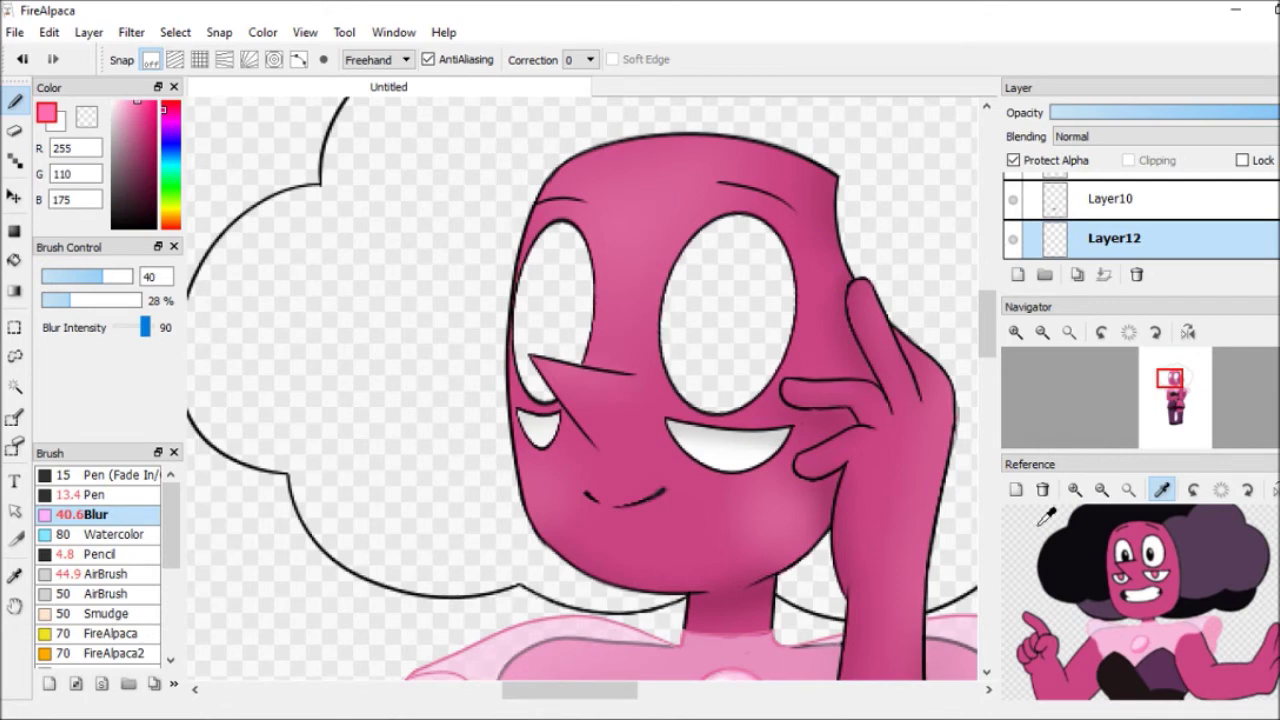
{"action": "left_click", "coordinate": [95, 494]}
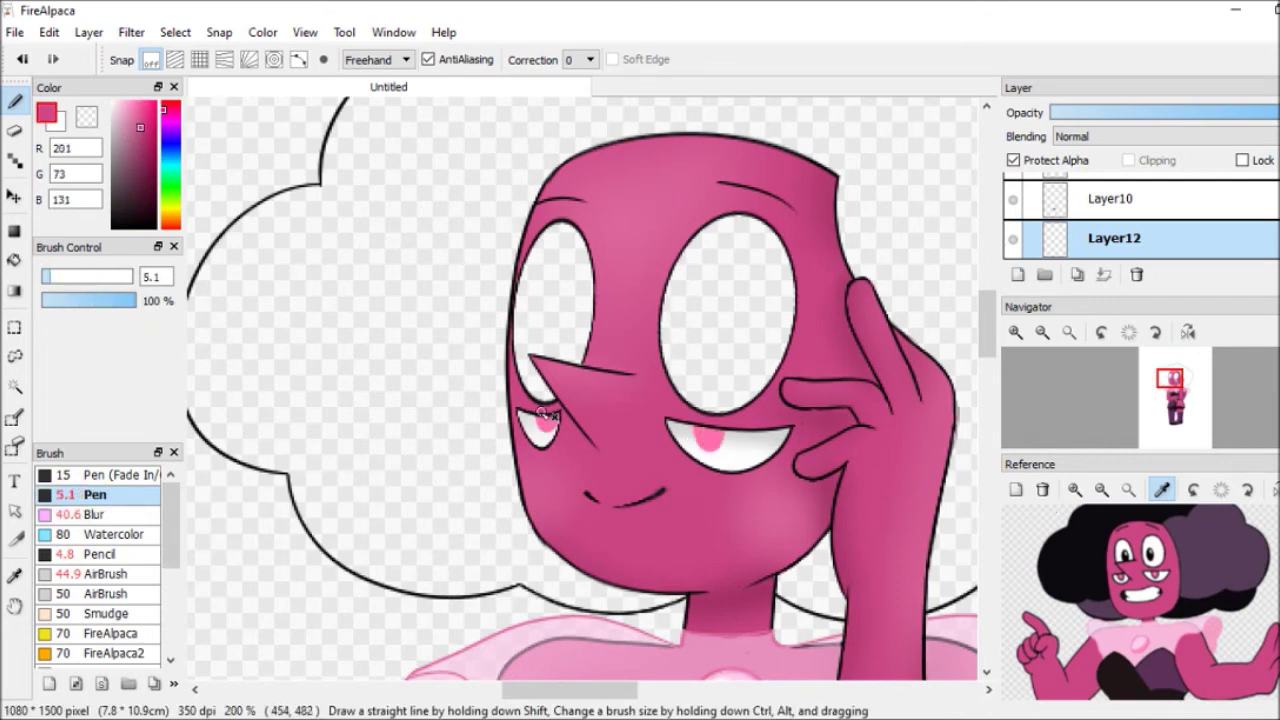
{"action": "left_click", "coordinate": [95, 514]}
{"action": "left_click", "coordinate": [66, 277]}
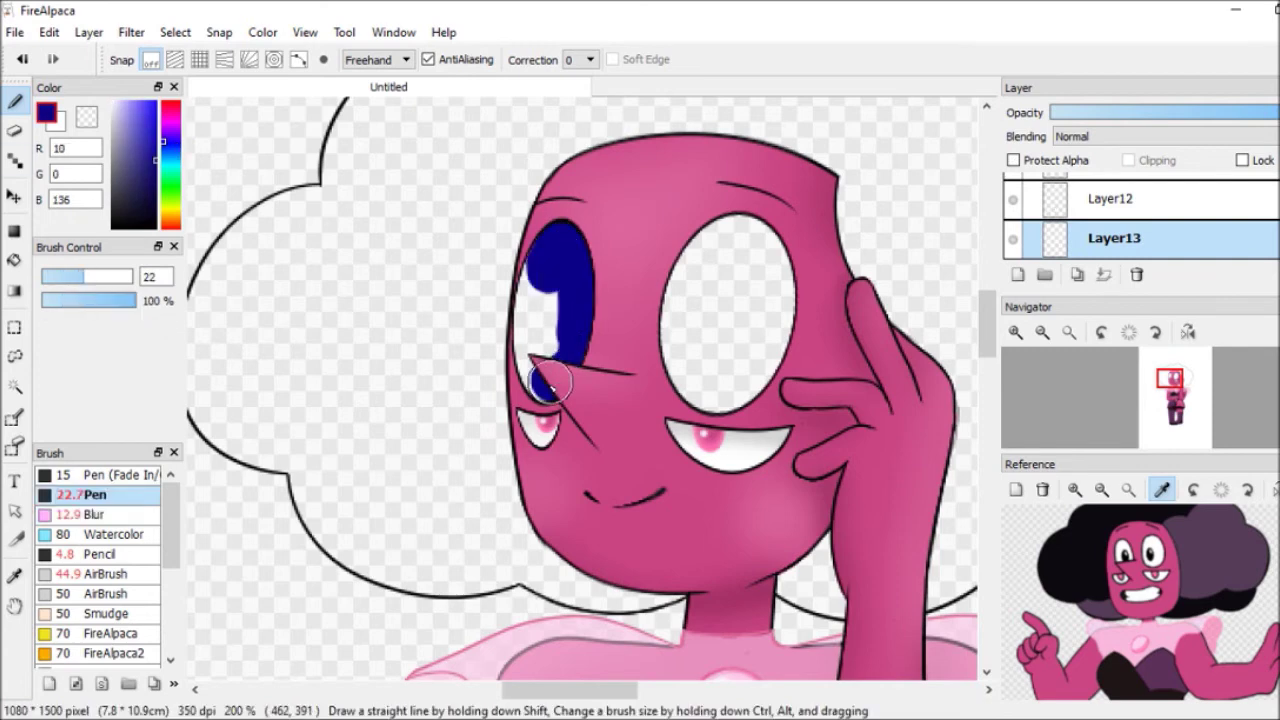
Fill both upper eyes on Layer13, lock transparency, and recolour them white with blurred light-grey shading (R 212, G 212, B 212) along the top.
{"action": "left_click_drag", "start_coordinate": [555, 382], "coordinate": [737, 380]}
{"action": "left_click", "coordinate": [1013, 160]}
{"action": "left_click_drag", "start_coordinate": [560, 250], "coordinate": [740, 250]}
{"action": "left_click", "coordinate": [95, 514]}
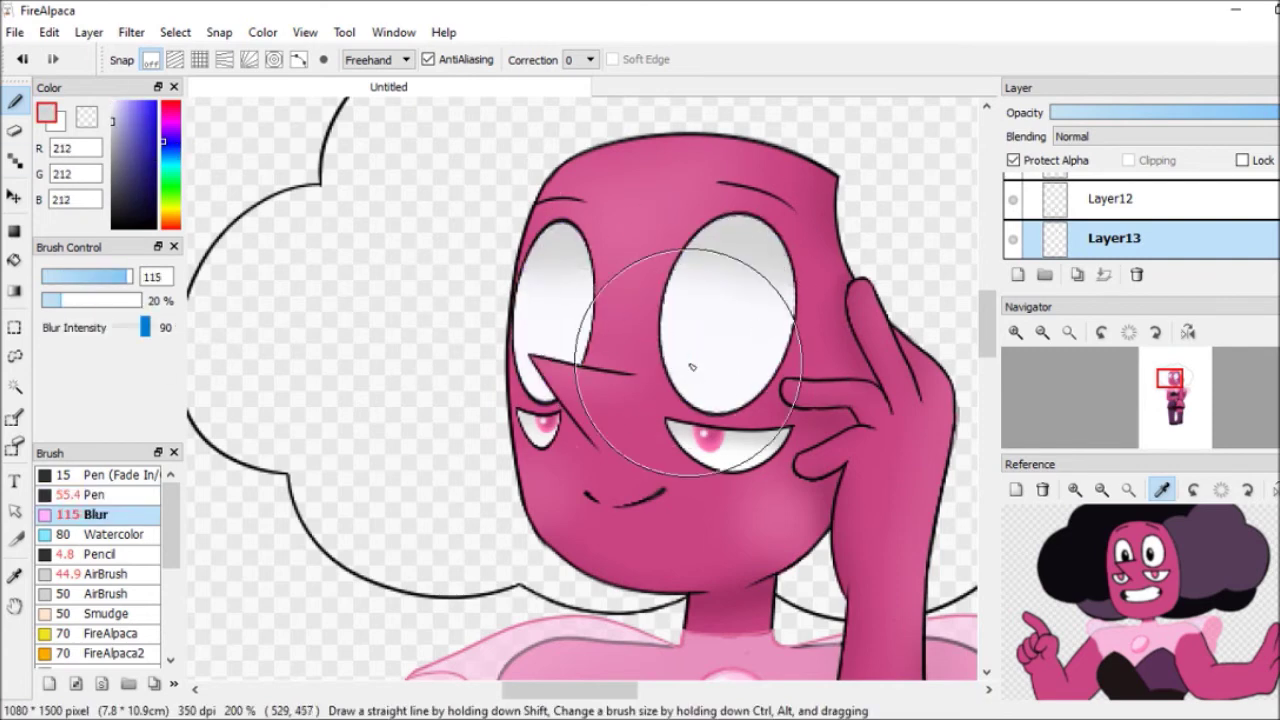
Paint near-black pupils (R 14, G 14, B 14) with softly blurred white highlights in both upper eyes.
{"action": "left_click", "coordinate": [80, 494]}
{"action": "left_click_drag", "start_coordinate": [700, 280], "coordinate": [743, 320]}
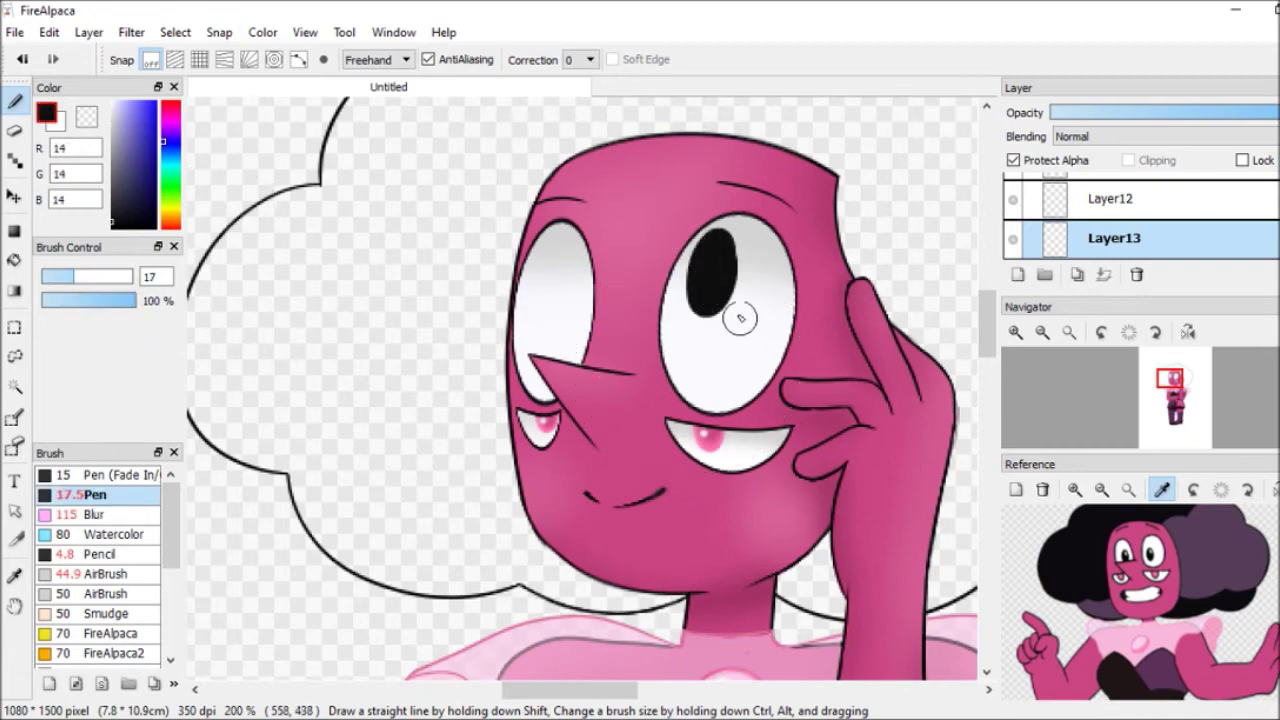
{"action": "left_click_drag", "start_coordinate": [560, 265], "coordinate": [575, 290]}
{"action": "left_click", "coordinate": [95, 514]}
{"action": "left_click_drag", "start_coordinate": [700, 260], "coordinate": [575, 265]}
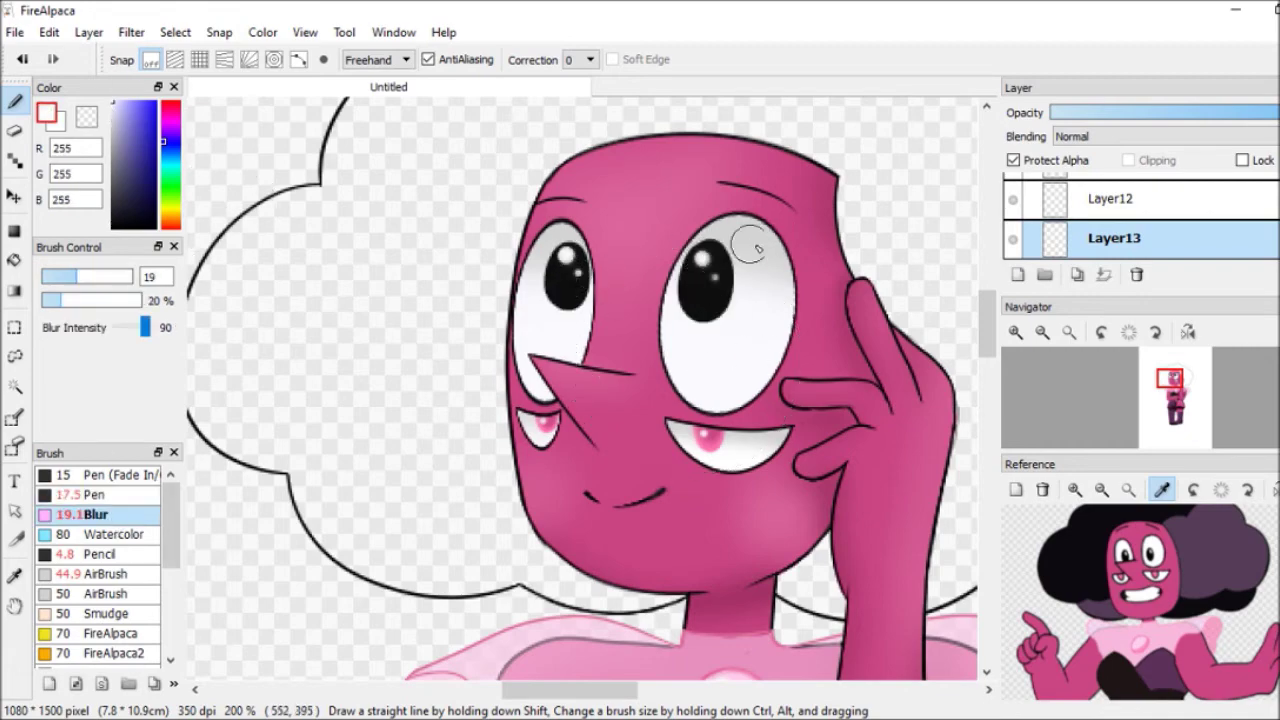
{"action": "key", "text": "ctrl+t"}
{"action": "key", "text": "Escape"}
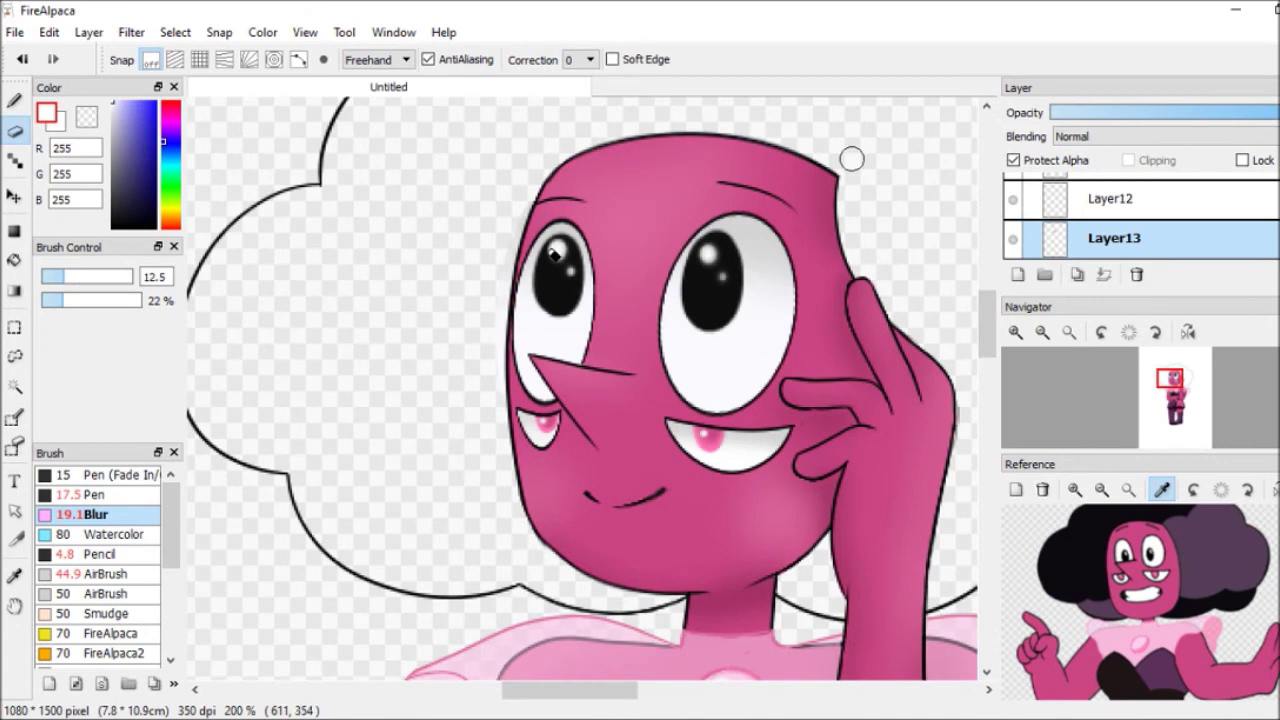
{"action": "key", "text": "e"}
Lay a dark blue base (R 20, G 10, B 155) over all the hair on Layer14 and erase the spill around the face and hand.
{"action": "key", "text": "b"}
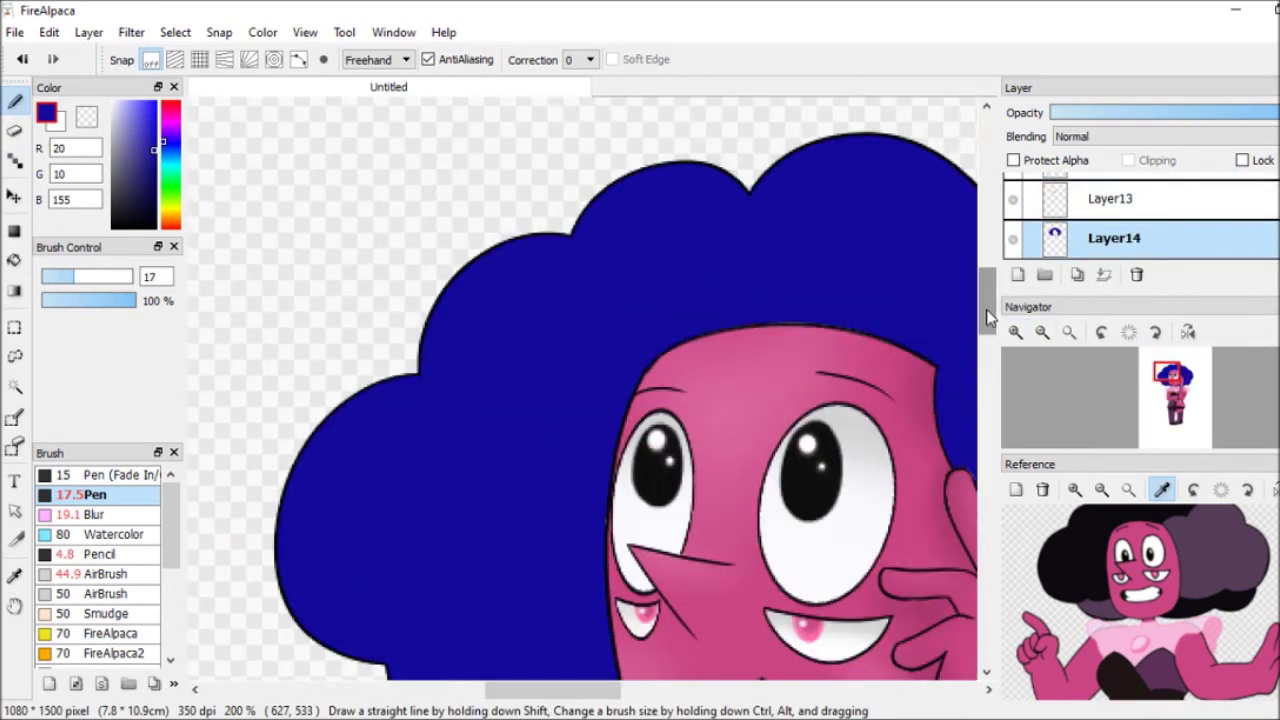
{"action": "key", "text": "e"}
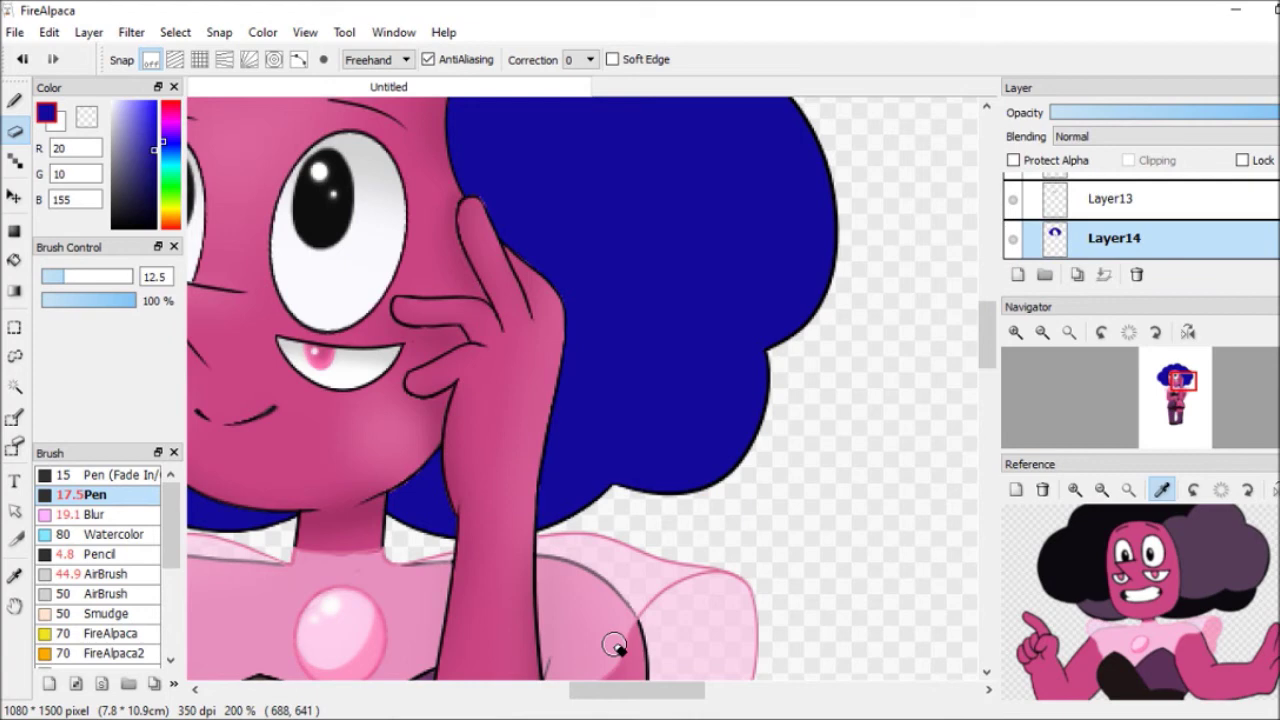
{"action": "left_click", "coordinate": [1042, 332]}
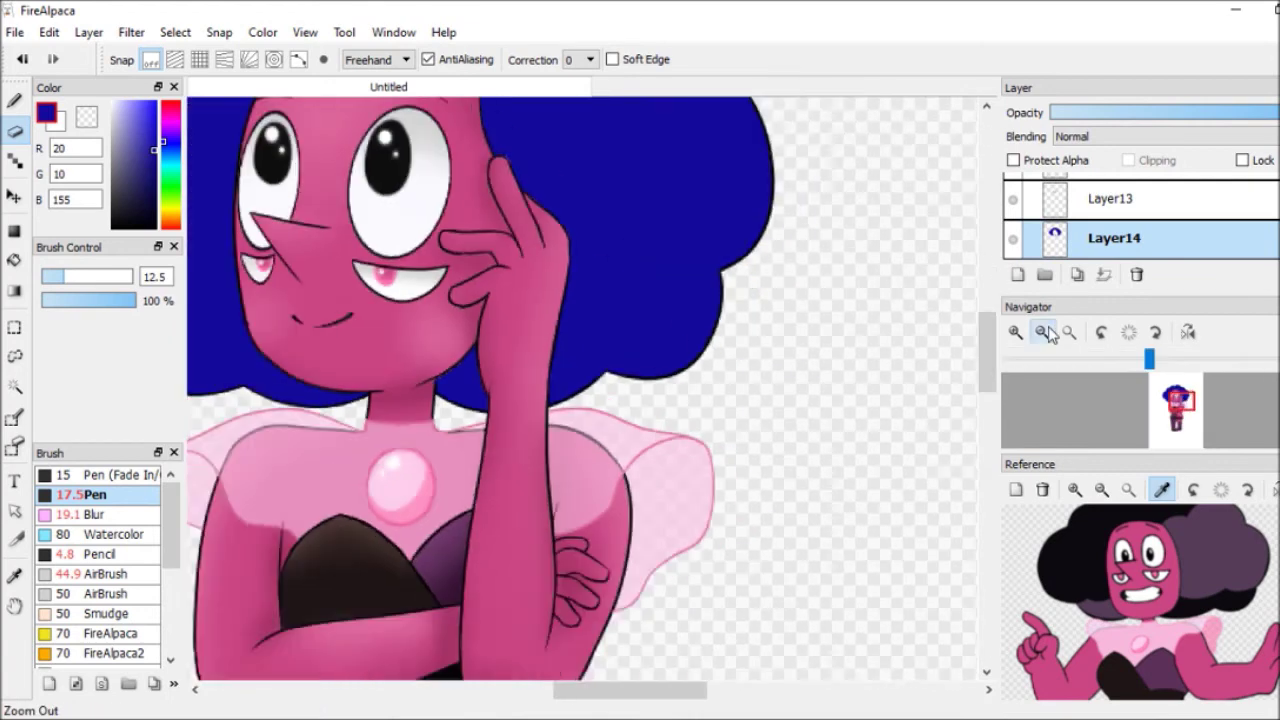
{"action": "left_click", "coordinate": [1042, 332]}
Lock the hair layer's transparency and recolour the hair near-black (R 13, G 10, B 16), with the side and lower tufts in muted purple.
{"action": "left_click", "coordinate": [125, 220]}
{"action": "left_click", "coordinate": [1013, 160]}
{"action": "key", "text": "b"}
{"action": "mouse_move", "coordinate": [640, 230]}
{"action": "left_mouse_down"}
{"action": "mouse_move", "coordinate": [597, 500]}
{"action": "mouse_move", "coordinate": [380, 300]}
{"action": "left_mouse_up"}
{"action": "left_click", "coordinate": [124, 185]}
{"action": "left_click", "coordinate": [110, 277]}
{"action": "mouse_move", "coordinate": [625, 300]}
{"action": "left_mouse_down"}
{"action": "mouse_move", "coordinate": [715, 290]}
{"action": "mouse_move", "coordinate": [750, 335]}
{"action": "mouse_move", "coordinate": [711, 364]}
{"action": "mouse_move", "coordinate": [714, 399]}
{"action": "left_mouse_up"}
{"action": "mouse_move", "coordinate": [345, 432]}
{"action": "left_mouse_down"}
{"action": "mouse_move", "coordinate": [377, 447]}
{"action": "mouse_move", "coordinate": [353, 475]}
{"action": "mouse_move", "coordinate": [440, 495]}
{"action": "left_mouse_up"}
{"action": "left_click", "coordinate": [634, 251], "text": "alt"}
{"action": "mouse_move", "coordinate": [450, 430]}
{"action": "left_mouse_down"}
{"action": "mouse_move", "coordinate": [323, 429]}
{"action": "mouse_move", "coordinate": [313, 412]}
{"action": "left_mouse_up"}
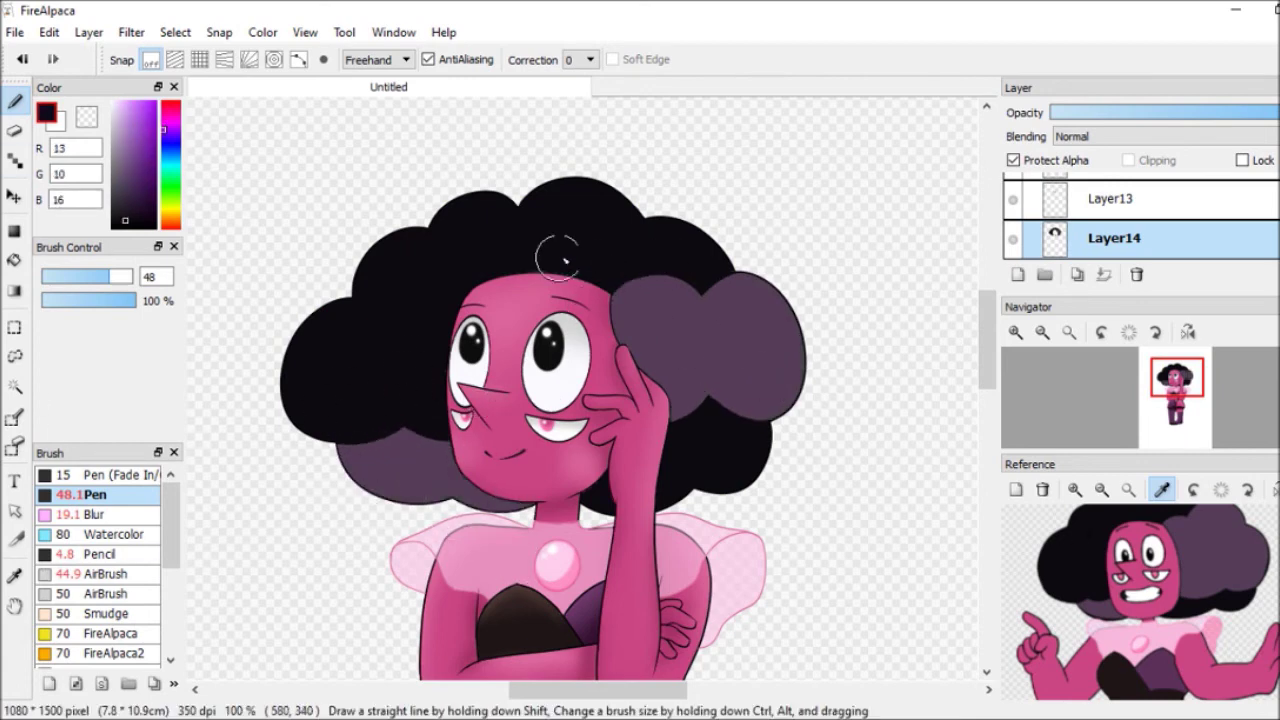
Airbrush black shadows between the hair tufts and along the lower purple tuft.
{"action": "left_click", "coordinate": [112, 227]}
{"action": "left_click", "coordinate": [100, 574]}
{"action": "left_click_drag", "start_coordinate": [369, 480], "coordinate": [473, 492]}
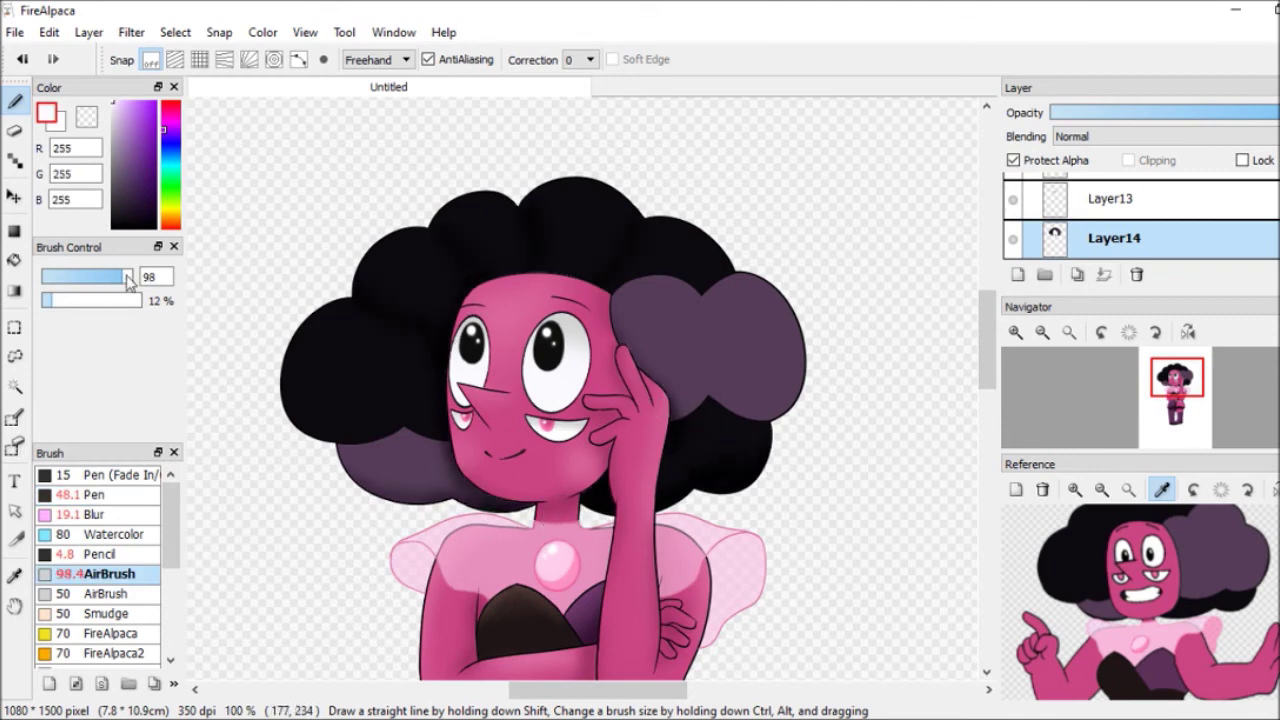
Airbrush faint white highlights on the black and purple hair tufts and blend them with the Blur brush.
{"action": "mouse_move", "coordinate": [410, 253]}
{"action": "left_mouse_down"}
{"action": "mouse_move", "coordinate": [314, 380]}
{"action": "mouse_move", "coordinate": [314, 323]}
{"action": "mouse_move", "coordinate": [693, 232]}
{"action": "left_mouse_up"}
{"action": "left_click", "coordinate": [95, 514]}
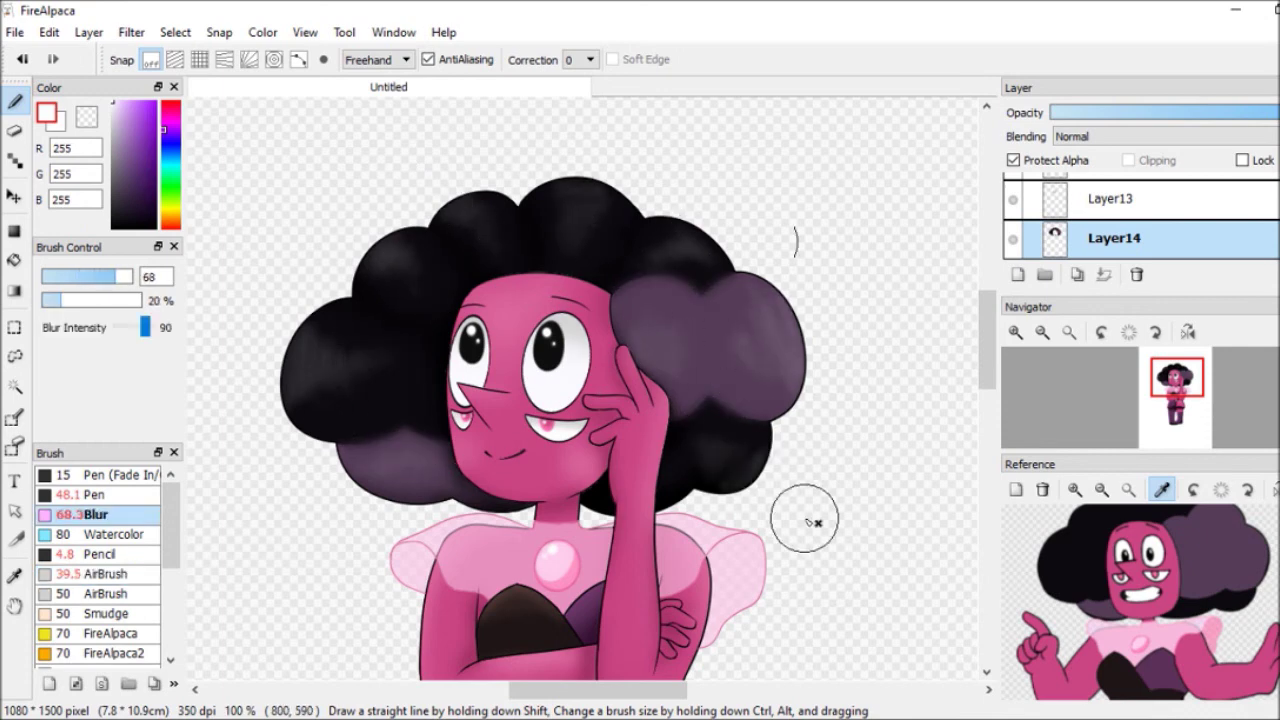
{"action": "key", "text": "b"}
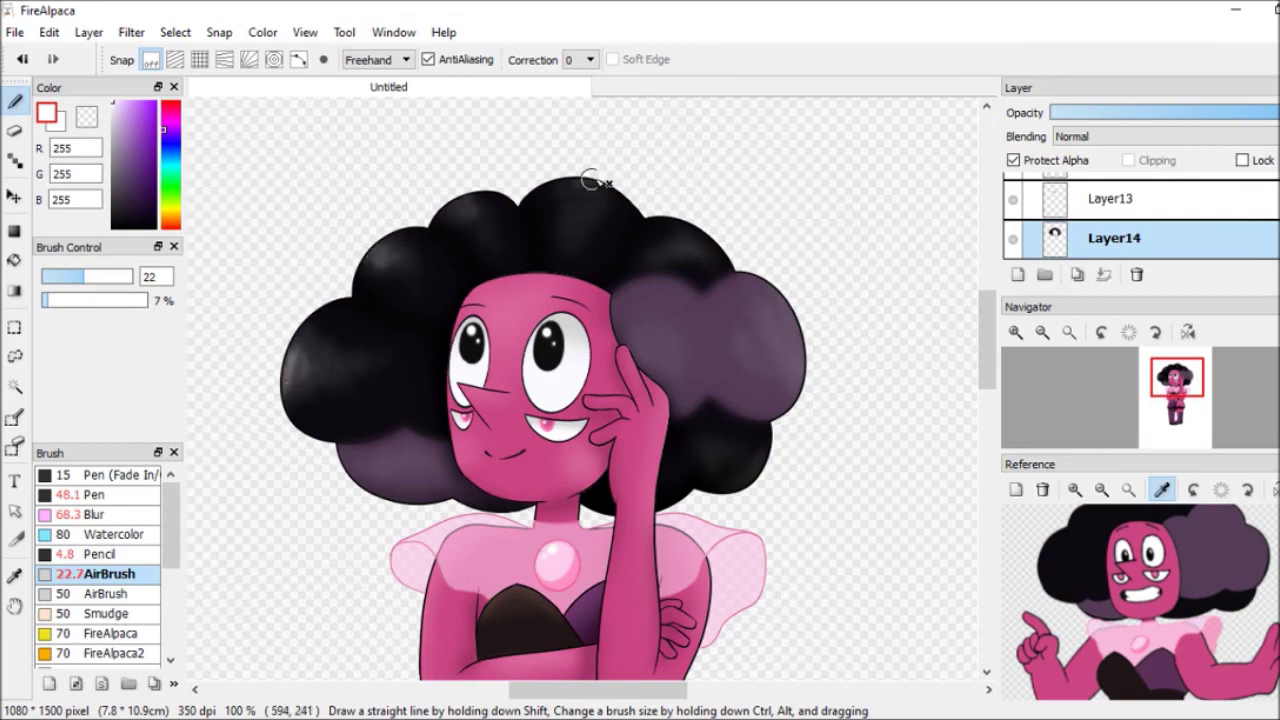
{"action": "key", "text": "b"}
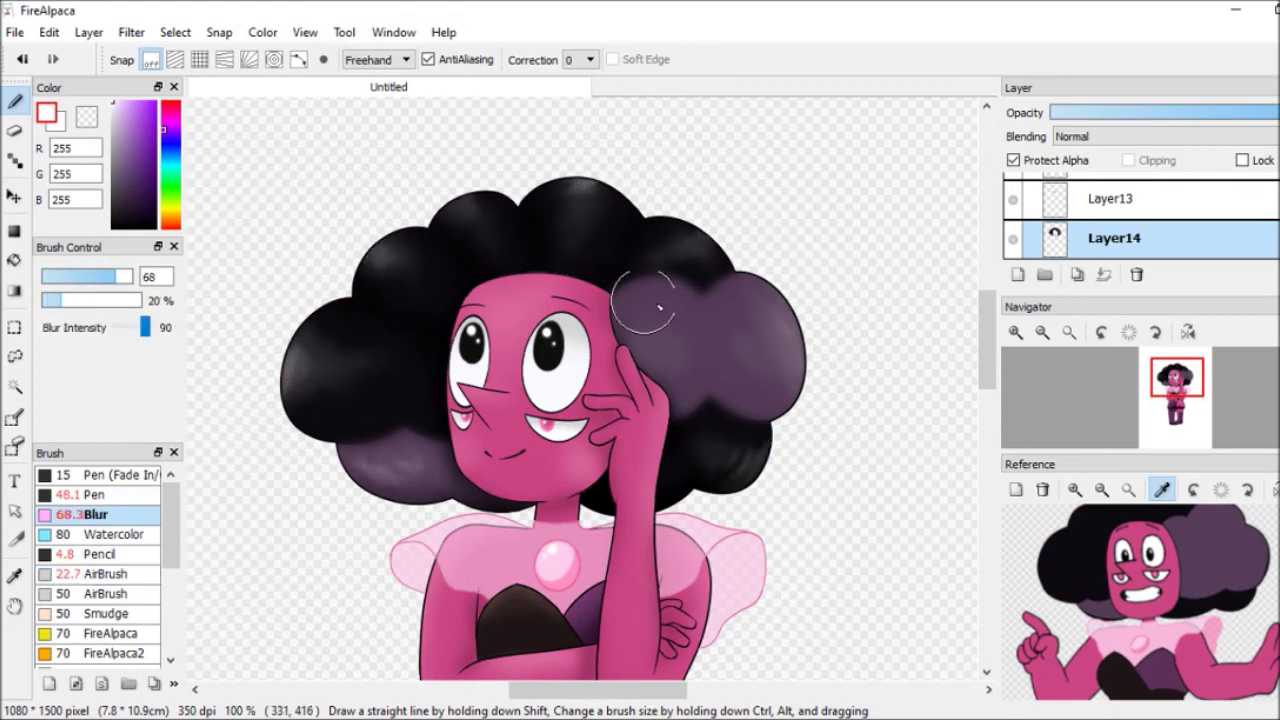
Clean up the hair edges around the face with the eraser and pen, using the sampled near-black hair colour (R 10, G 7, B 13).
{"action": "left_click", "coordinate": [15, 130]}
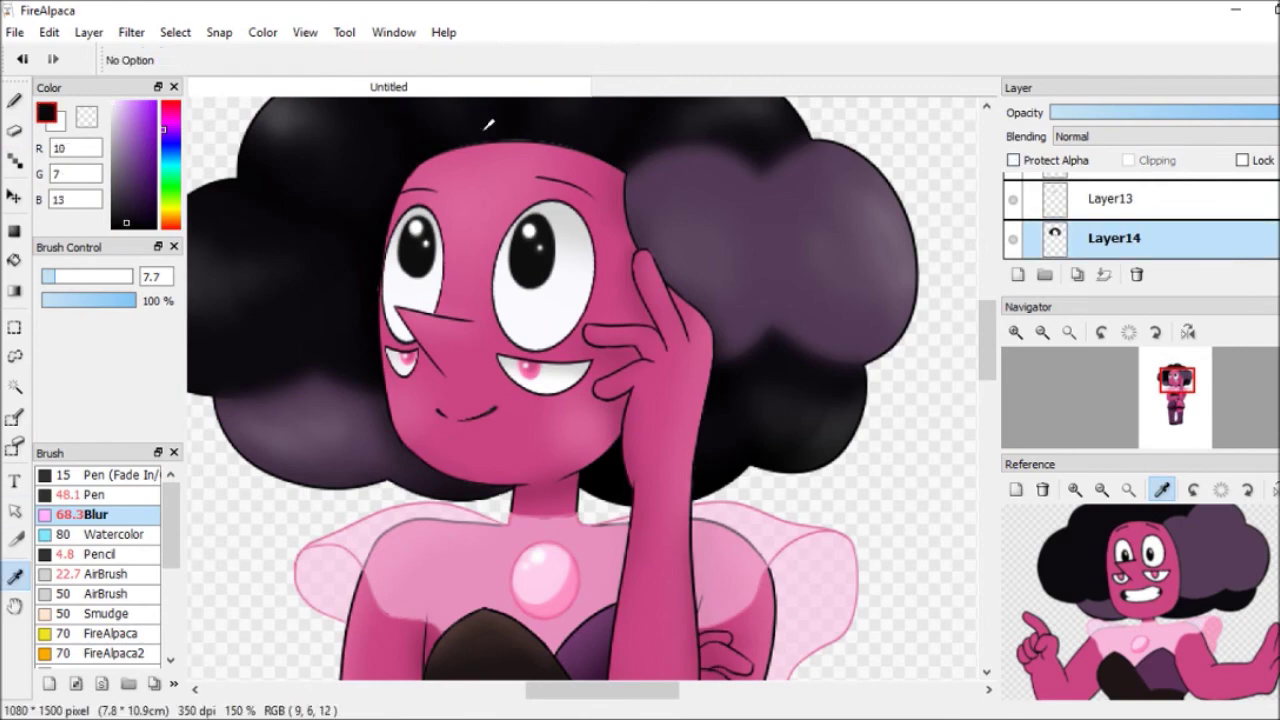
{"action": "key", "text": "b"}
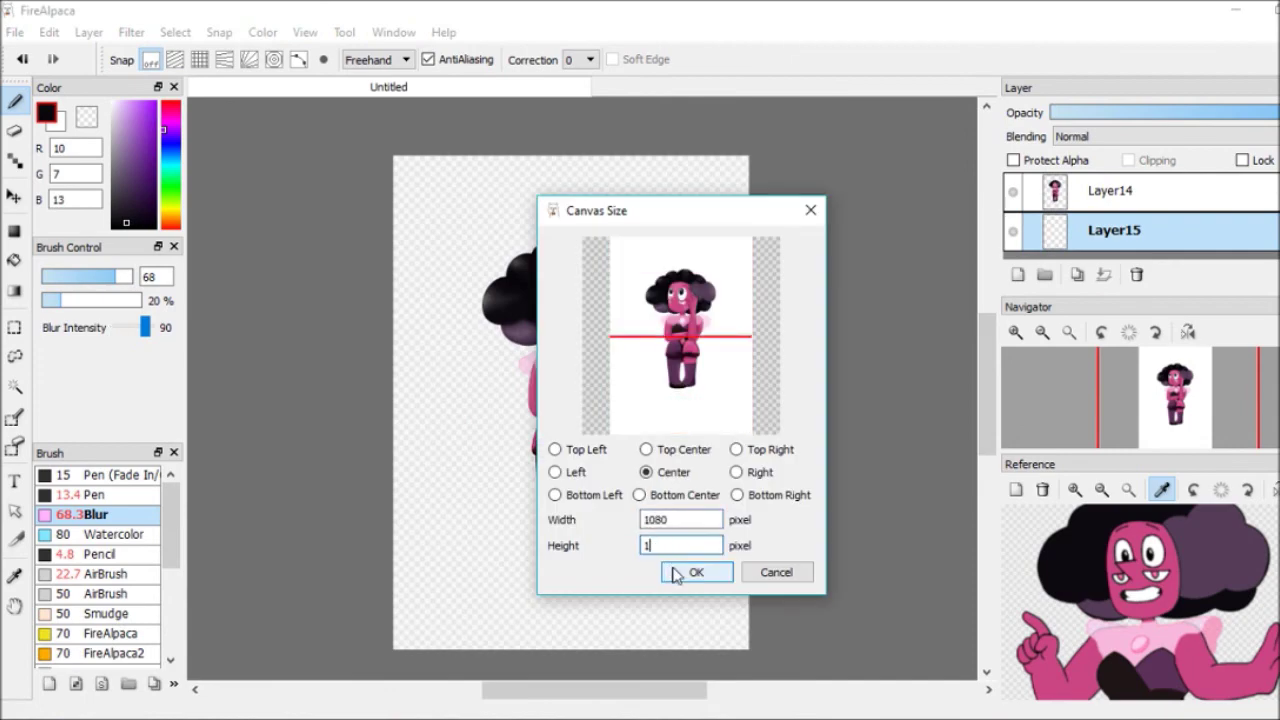
Resize the canvas to 1100 × 1100 pixels and reposition the whole character with the transform.
{"action": "type", "text": "1100"}
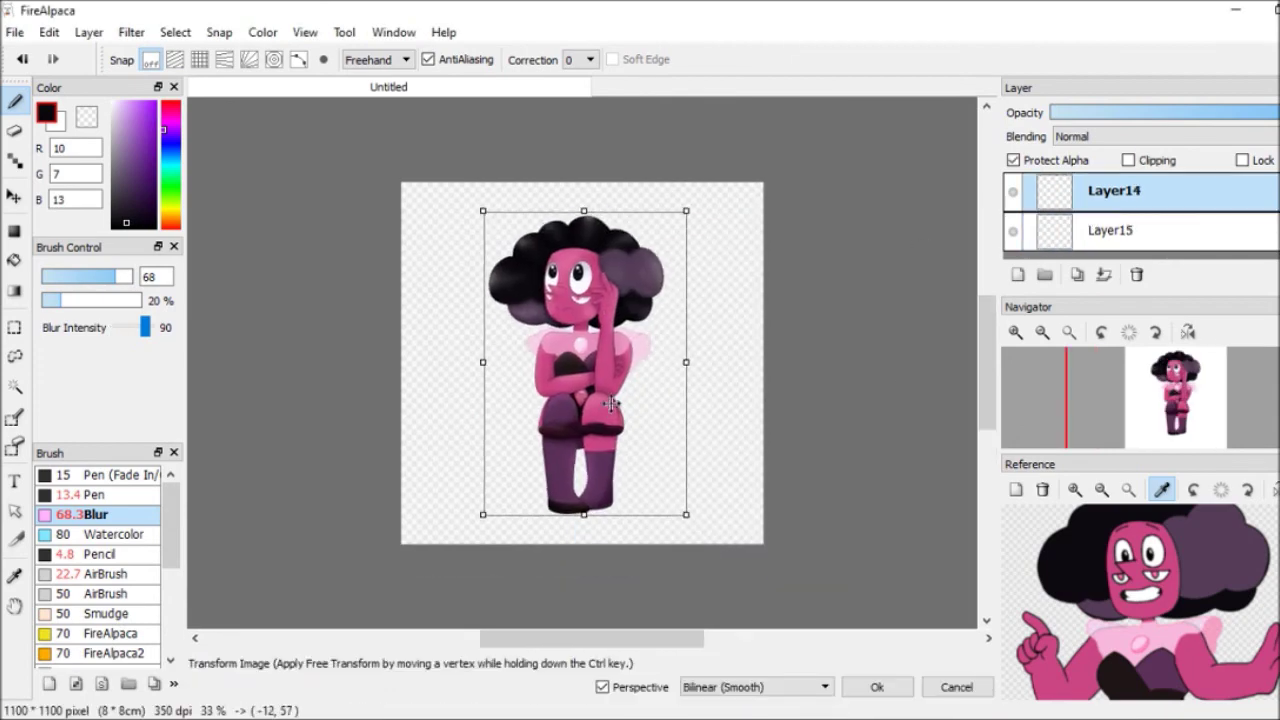
{"action": "left_click", "coordinate": [877, 687]}
Try painting a teal background (R 0, G 124, B 148) behind the character with a 323-size pen on Layer15.
{"action": "left_click", "coordinate": [1114, 230]}
{"action": "left_click", "coordinate": [155, 155]}
{"action": "left_click", "coordinate": [95, 494]}
{"action": "left_click_drag", "start_coordinate": [749, 120], "coordinate": [795, 163]}
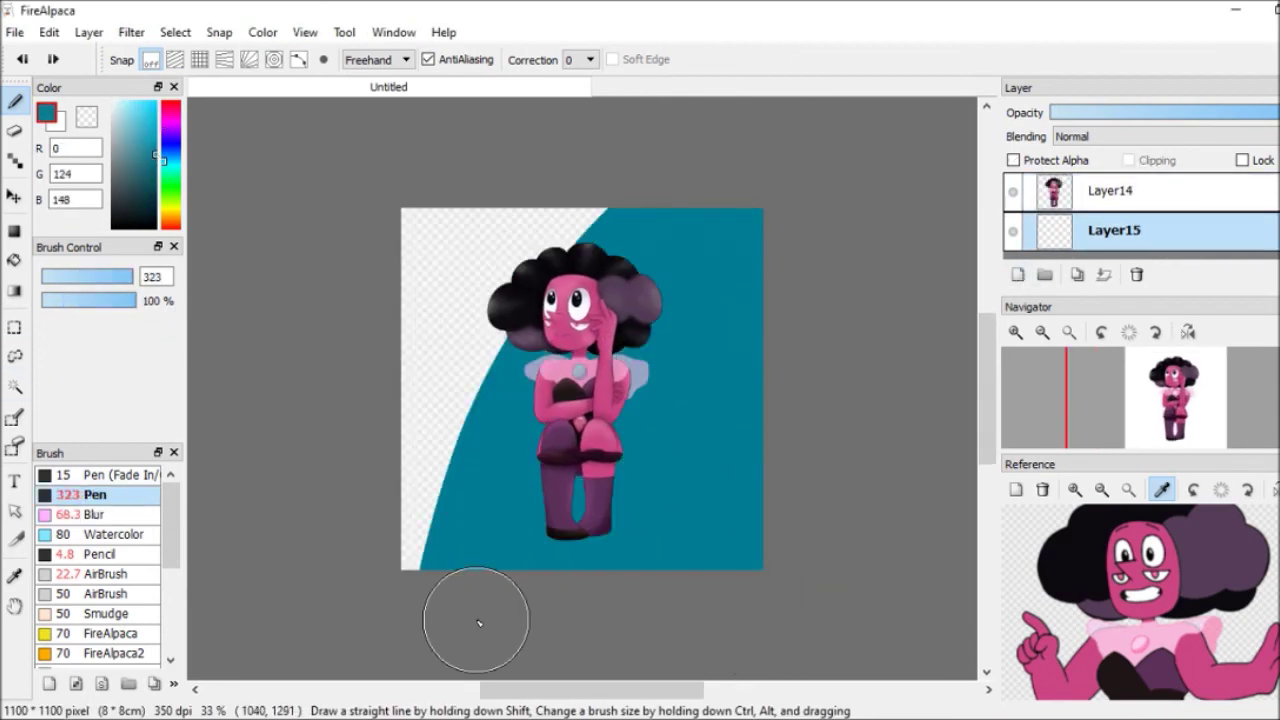
{"action": "key", "text": "ctrl+z"}
Add a new layer, move it beneath the character, and cover it with dark blue (R 0, G 18, B 171) using a 1000-size pen.
{"action": "scroll", "coordinate": [580, 390], "scroll_direction": "up", "scroll_amount": 3}
{"action": "left_click", "coordinate": [1017, 274]}
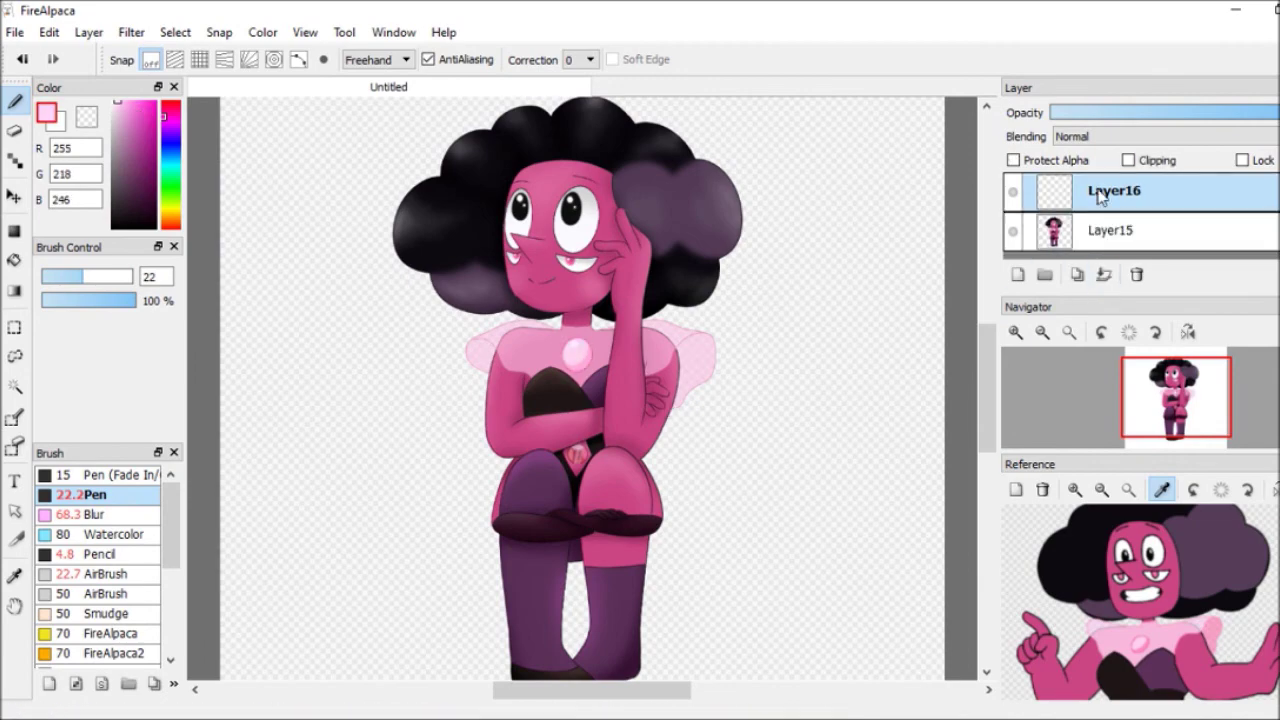
{"action": "scroll", "coordinate": [580, 390], "scroll_direction": "down", "scroll_amount": 3}
{"action": "left_click", "coordinate": [158, 143]}
{"action": "left_click_drag", "start_coordinate": [1114, 190], "coordinate": [1114, 240]}
{"action": "left_click_drag", "start_coordinate": [85, 277], "coordinate": [133, 277]}
{"action": "left_click", "coordinate": [580, 390]}
Crop the blue background to a circle nearly as wide as the canvas by deleting everything outside an elliptical selection.
{"action": "left_click", "coordinate": [15, 327]}
{"action": "left_click", "coordinate": [150, 59]}
{"action": "left_click", "coordinate": [140, 90]}
{"action": "left_click_drag", "start_coordinate": [405, 212], "coordinate": [758, 565]}
{"action": "key", "text": "ctrl+i"}
{"action": "key", "text": "Delete"}
{"action": "key", "text": "ctrl+d"}
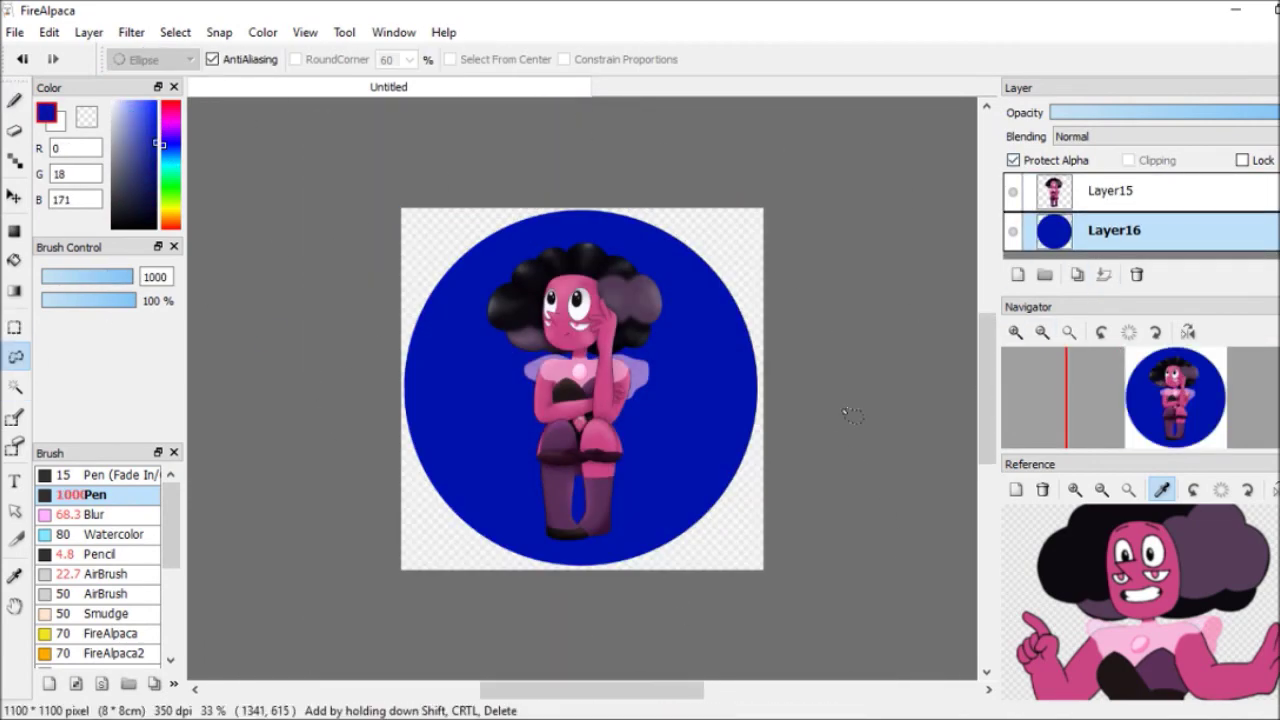
Recolour the circular background pale yellow with the pen.
{"action": "left_click", "coordinate": [170, 216]}
{"action": "left_click", "coordinate": [125, 110]}
{"action": "left_click", "coordinate": [15, 100]}
{"action": "left_click", "coordinate": [677, 557]}
Draw a dark brown line (R 69, G 35, B 8) across the yellow circle behind the character's knees with an 11.8-size pen.
{"action": "scroll", "coordinate": [580, 390], "scroll_direction": "up", "scroll_amount": 2}
{"action": "left_click", "coordinate": [151, 193]}
{"action": "left_click_drag", "start_coordinate": [133, 277], "coordinate": [52, 277]}
{"action": "left_click_drag", "start_coordinate": [322, 451], "coordinate": [640, 465]}
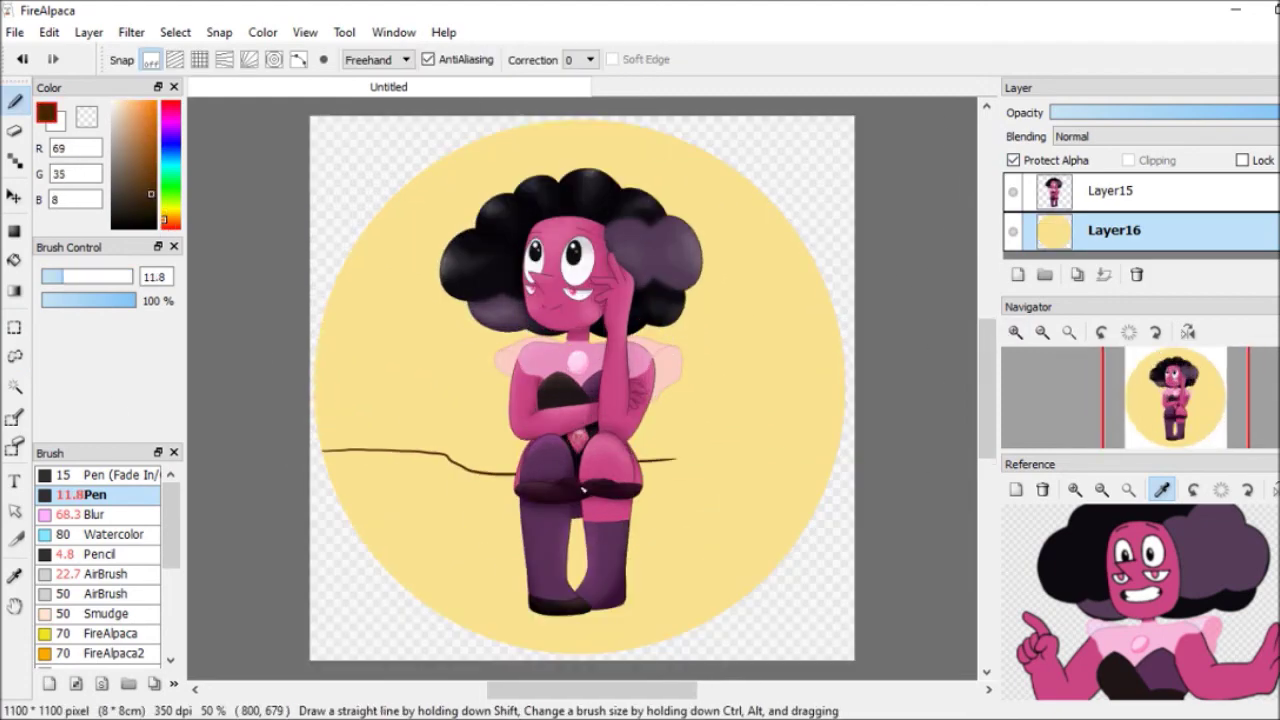